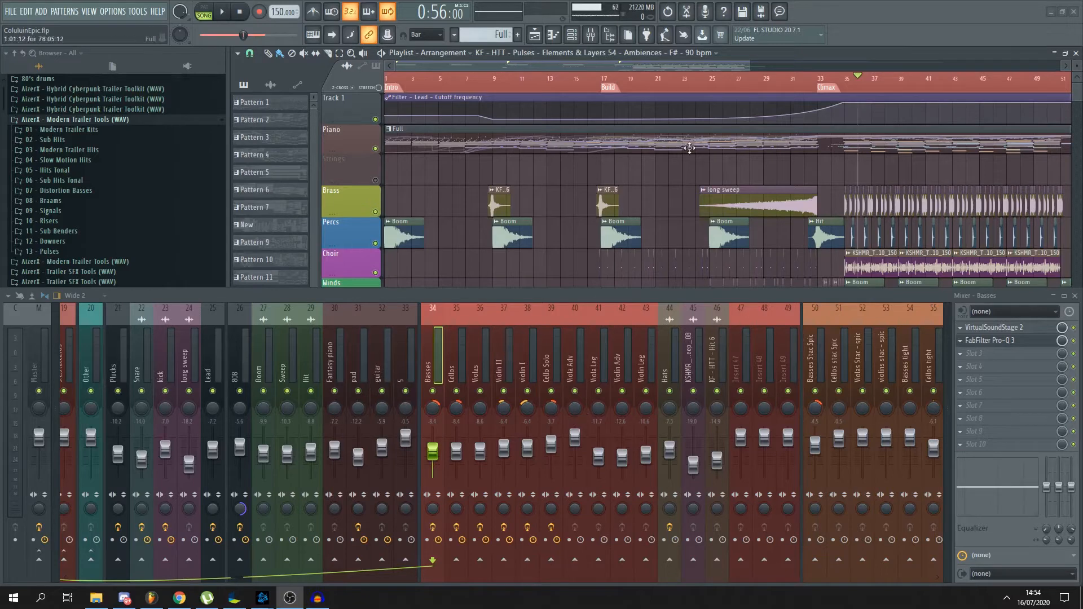
# - Place the playhead at 0:54:00 in the climax and solo Strings long together with its six tracks, Basses through Cello Solo
pyautogui.moveTo(837, 84)
pyautogui.mouseDown()
pyautogui.moveTo(860, 85)
pyautogui.moveTo(845, 86)
pyautogui.mouseUp()
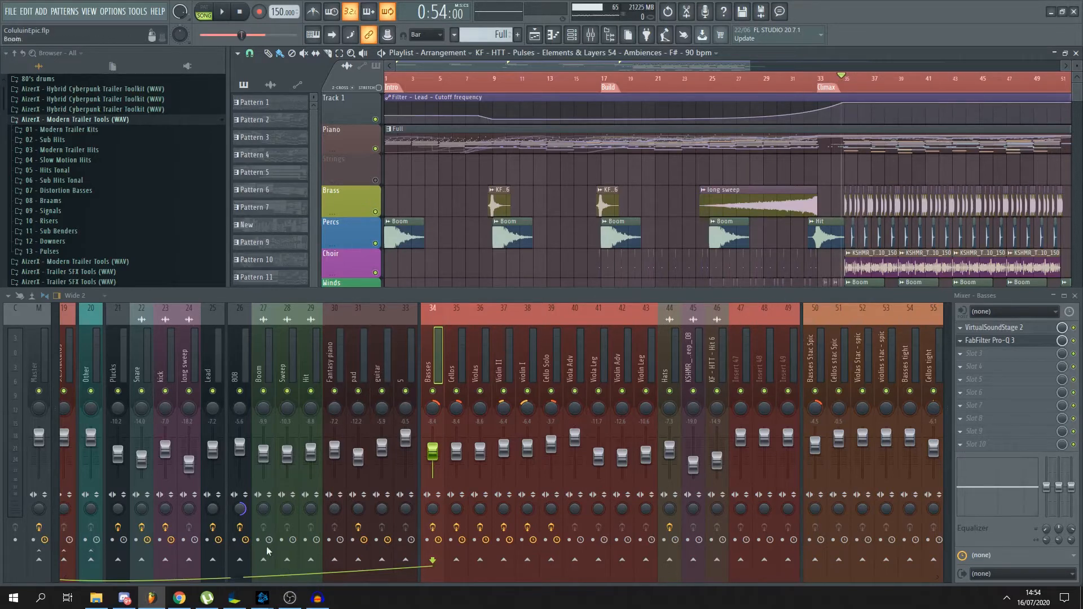
pyautogui.hscroll(-5, 212, 580)
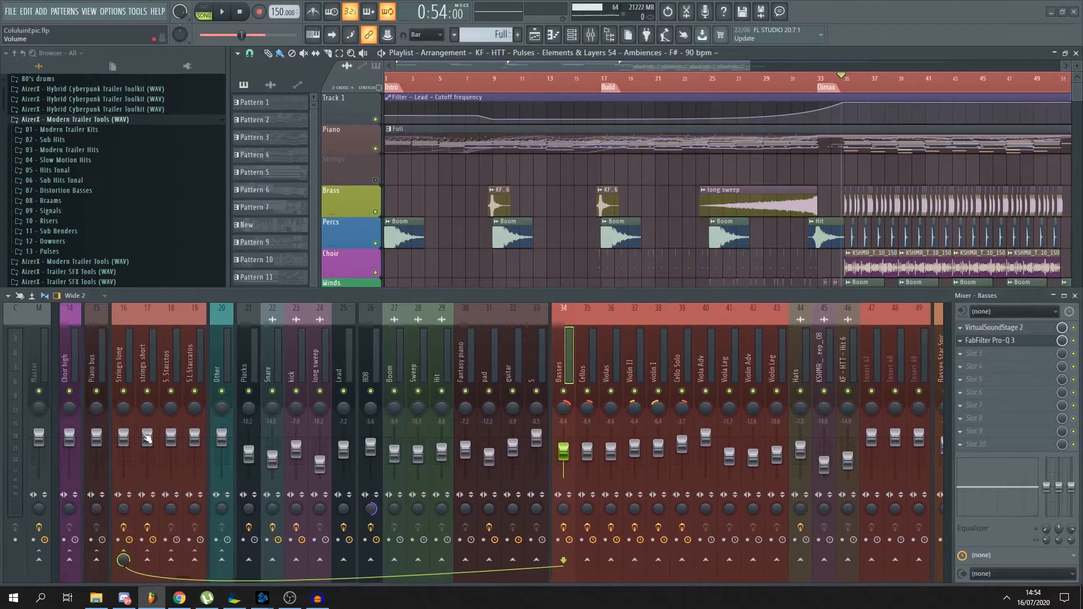
pyautogui.rightClick(123, 391)
pyautogui.click(564, 391)
pyautogui.click(587, 391)
pyautogui.click(611, 391)
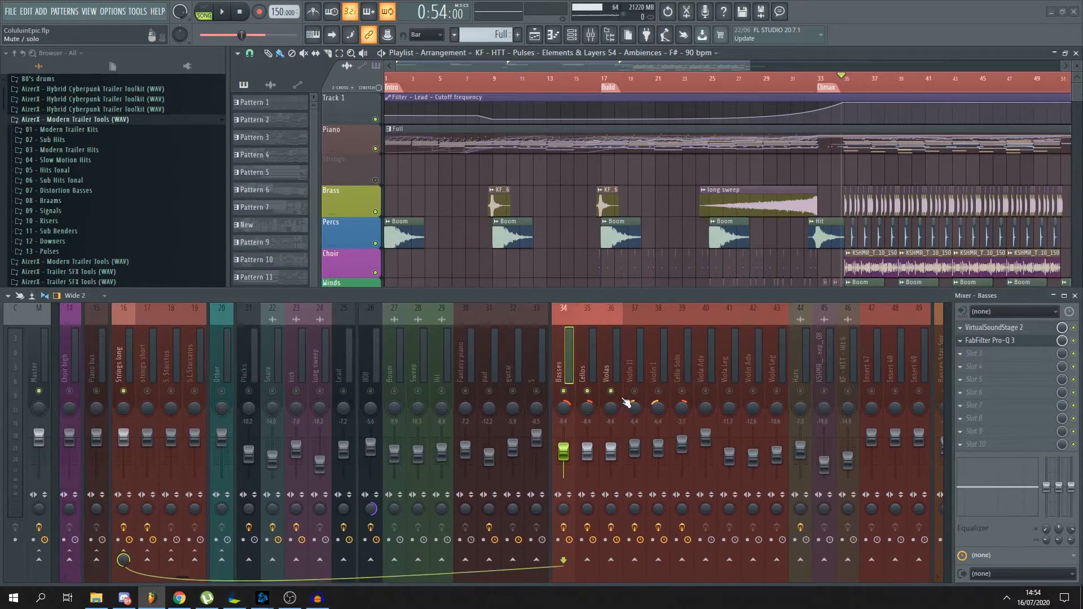
pyautogui.click(635, 391)
pyautogui.click(658, 391)
pyautogui.click(682, 391)
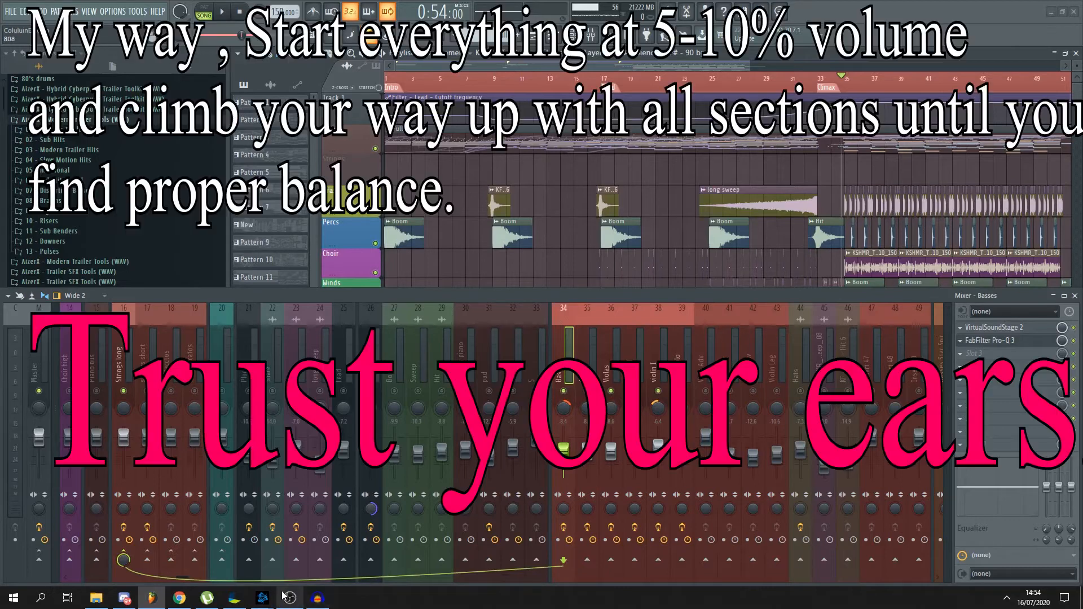
# - Lower the faders of the six tracks Basses through Cello Solo together, bringing Cello Solo to about -14.9 dB
pyautogui.hscroll(10, 278, 577)
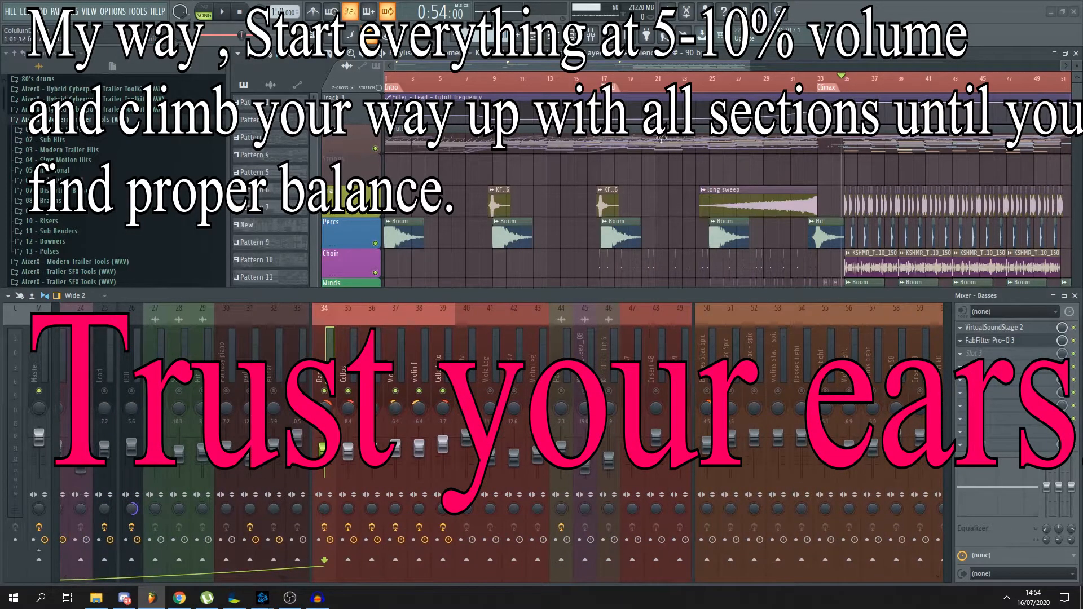
pyautogui.hscroll(5, 663, 176)
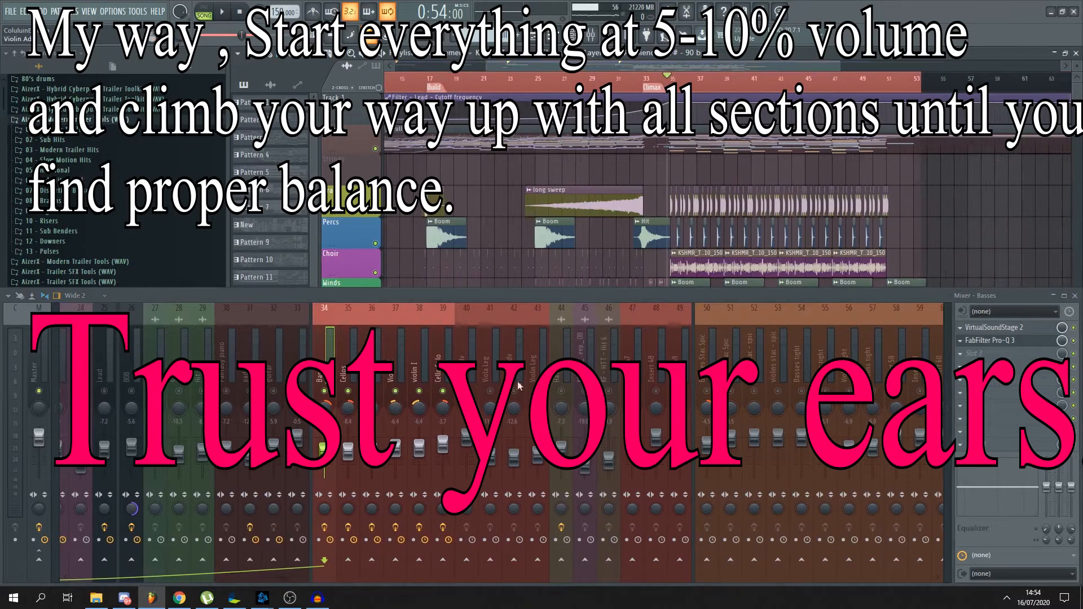
pyautogui.moveTo(348, 372); pyautogui.dragTo(444, 378)
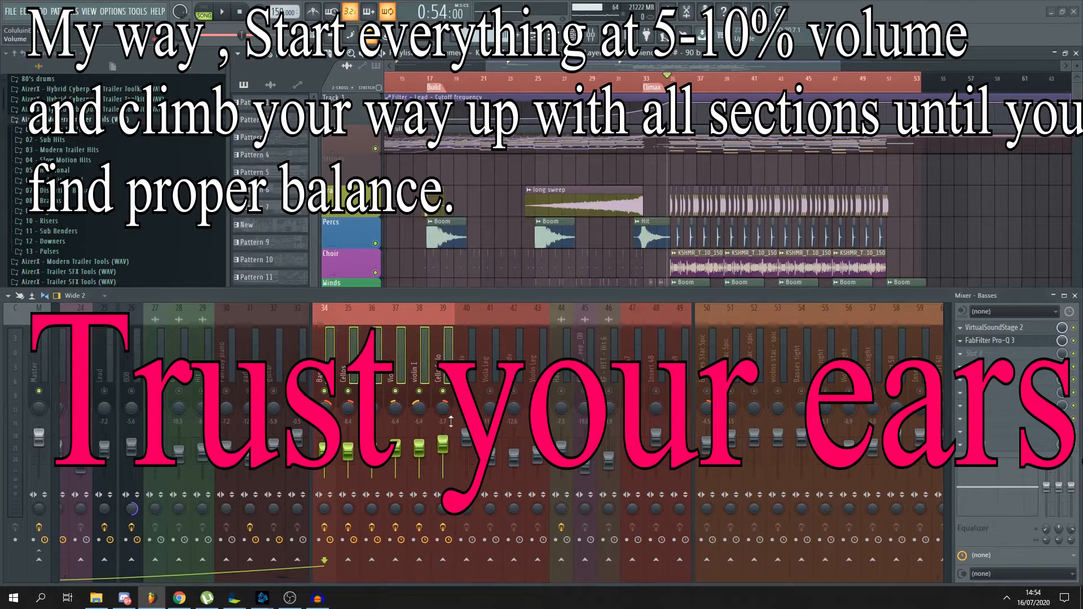
pyautogui.moveTo(443, 446)
pyautogui.mouseDown()
pyautogui.moveTo(447, 474)
pyautogui.moveTo(446, 464)
pyautogui.mouseUp()
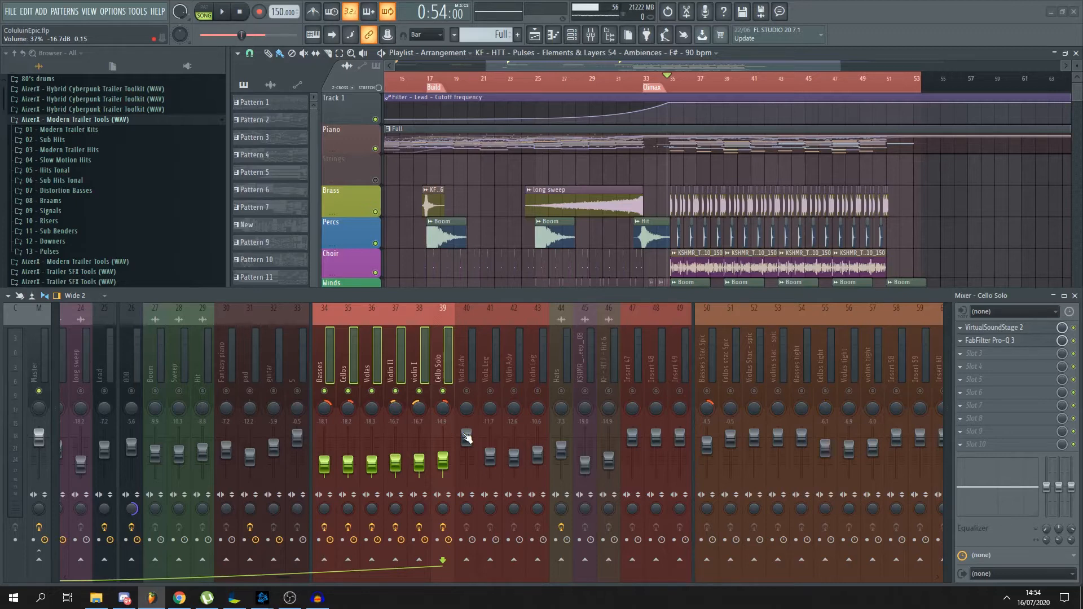
# - Play the climax and mute Cello Solo, violin I, Violin II, Violas and Cellos so only Basses sounds
pyautogui.click(421, 360)
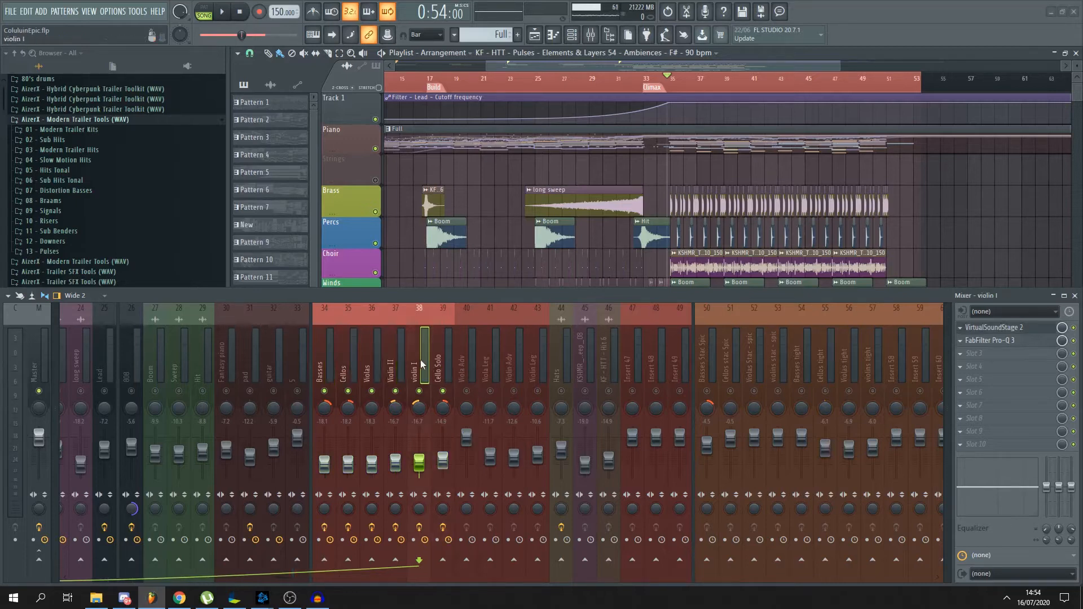
pyautogui.press('space')
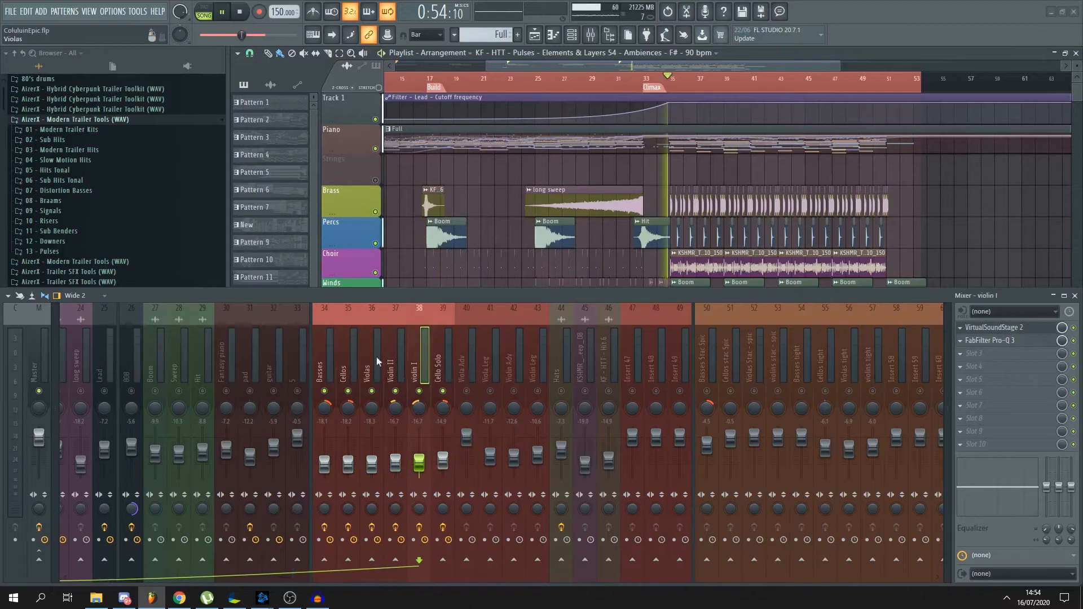
pyautogui.click(442, 391)
pyautogui.click(419, 391)
pyautogui.click(395, 391)
pyautogui.click(371, 391)
pyautogui.click(348, 390)
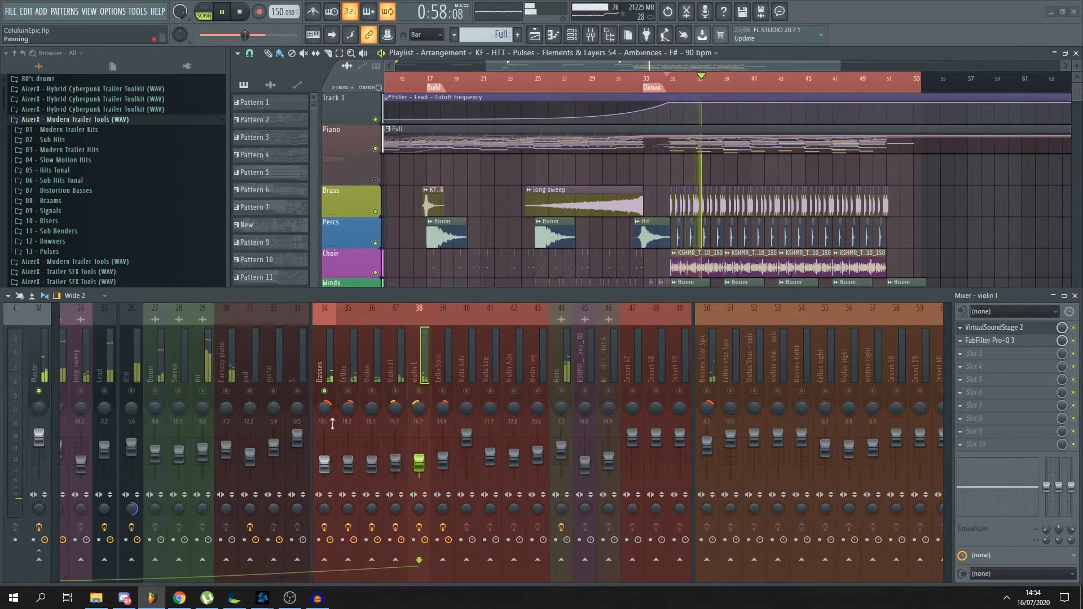
# - Raise the Basses volume during playback, then unmute Cellos and set its volume to about -15.3 dB
pyautogui.click(324, 462)
pyautogui.moveTo(324, 463)
pyautogui.mouseDown()
pyautogui.moveTo(337, 437)
pyautogui.moveTo(349, 459)
pyautogui.moveTo(325, 459)
pyautogui.moveTo(338, 462)
pyautogui.mouseUp()
pyautogui.press('space')
pyautogui.click(348, 391)
pyautogui.press('space')
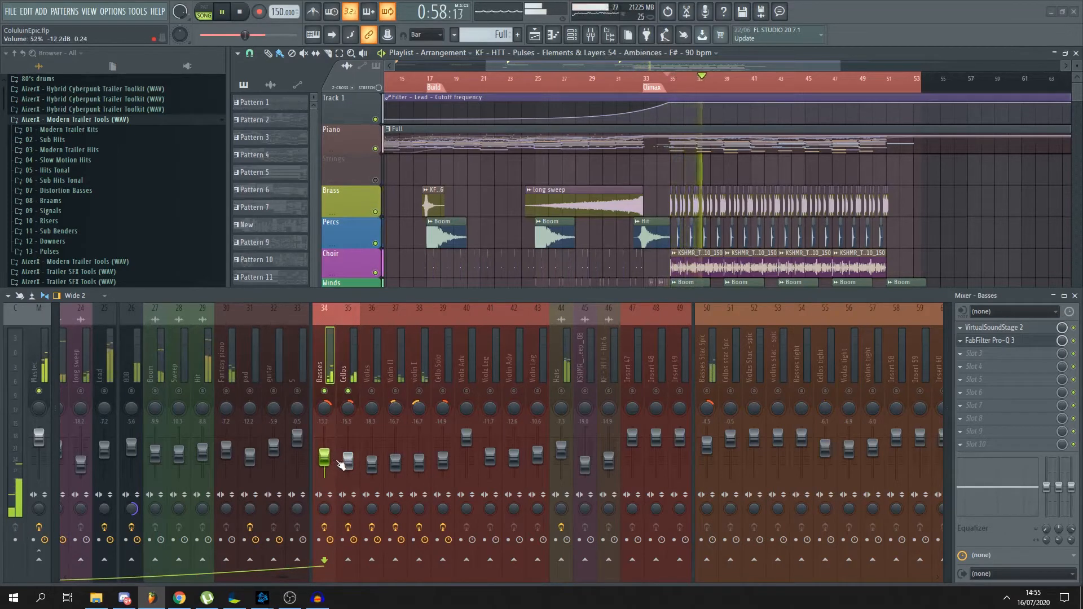
# - Unmute Violas and set its volume to about -16.3 dB against the Basses and Cellos
pyautogui.press('space')
pyautogui.click(371, 391)
pyautogui.press('space')
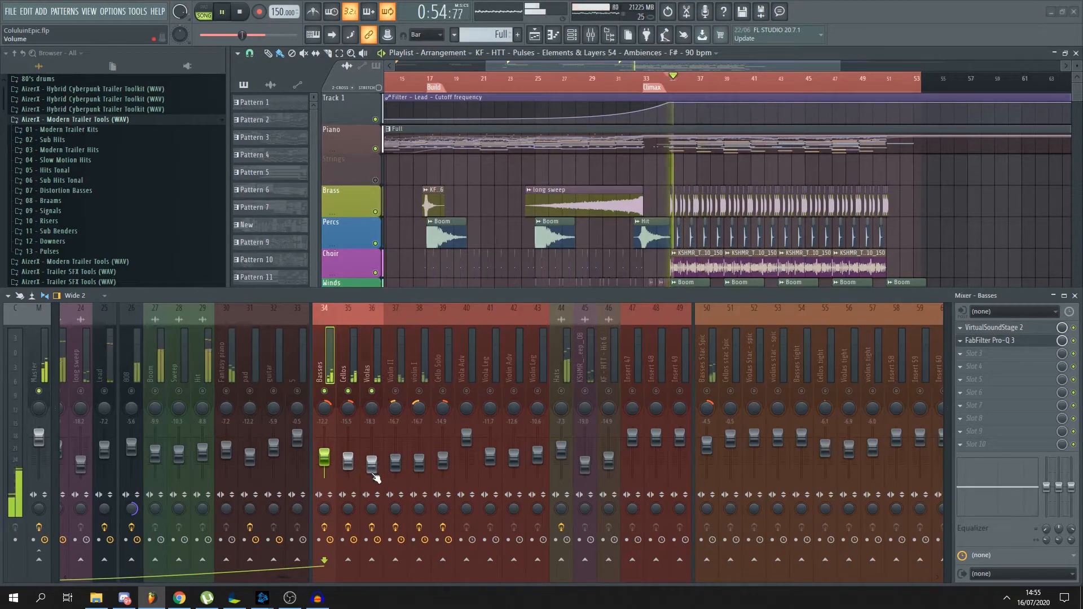
pyautogui.click(372, 463)
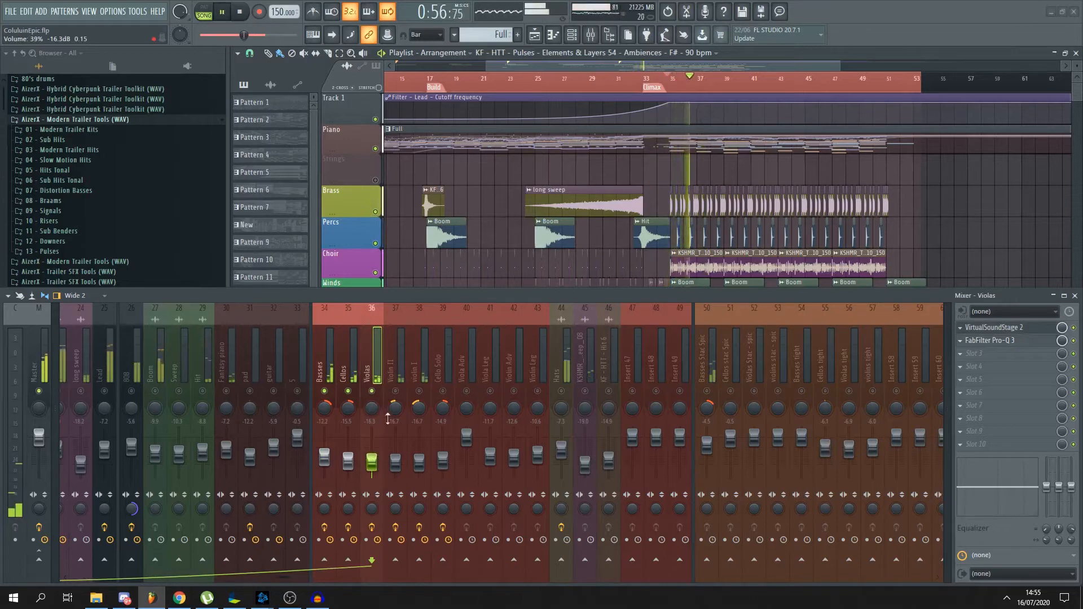
# - Unmute Violin II, violin I and Cello Solo and balance their volumes, with Cello Solo at about -12.7 dB
pyautogui.click(396, 391)
pyautogui.moveTo(397, 466); pyautogui.dragTo(443, 457)
pyautogui.click(419, 391)
pyautogui.click(443, 391)
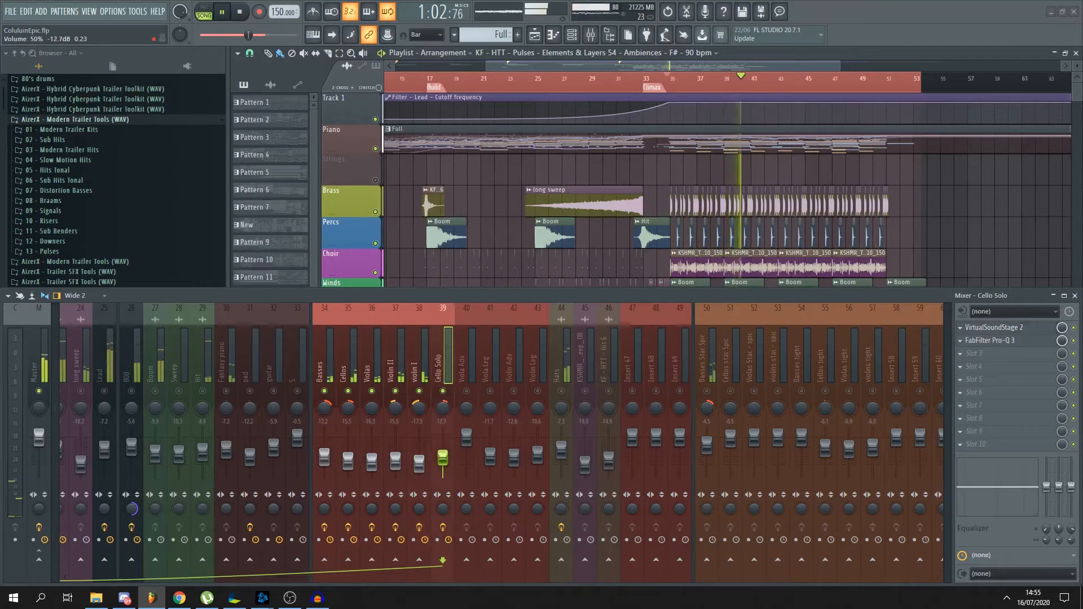
# - Play the build section from about bar 21 and raise the Cello Solo volume to about -10.3 dB
pyautogui.press('space')
pyautogui.click(491, 80)
pyautogui.press('space')
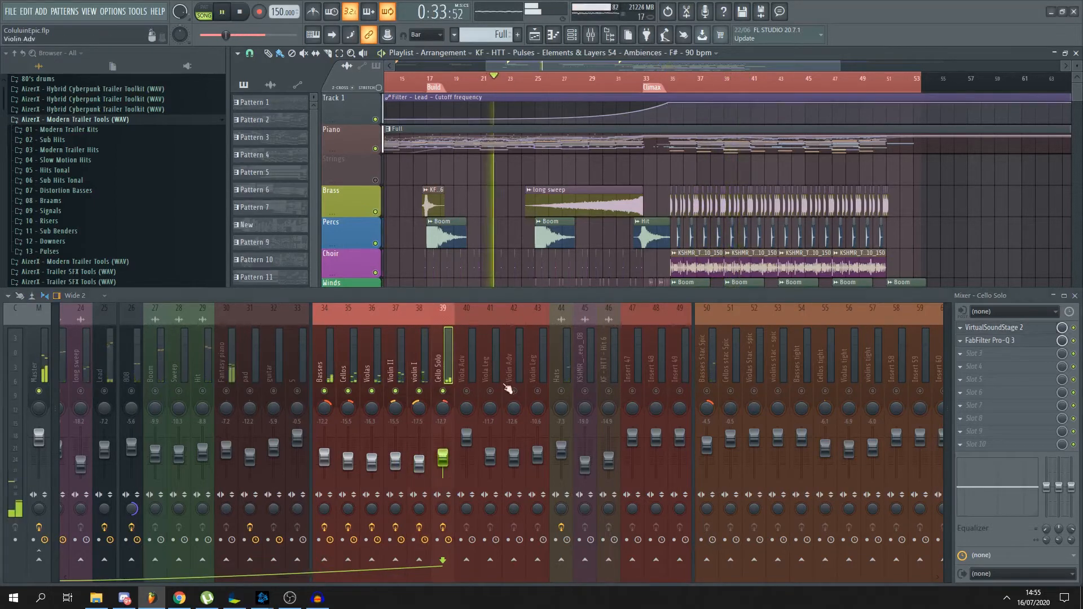
pyautogui.moveTo(443, 458); pyautogui.dragTo(442, 455)
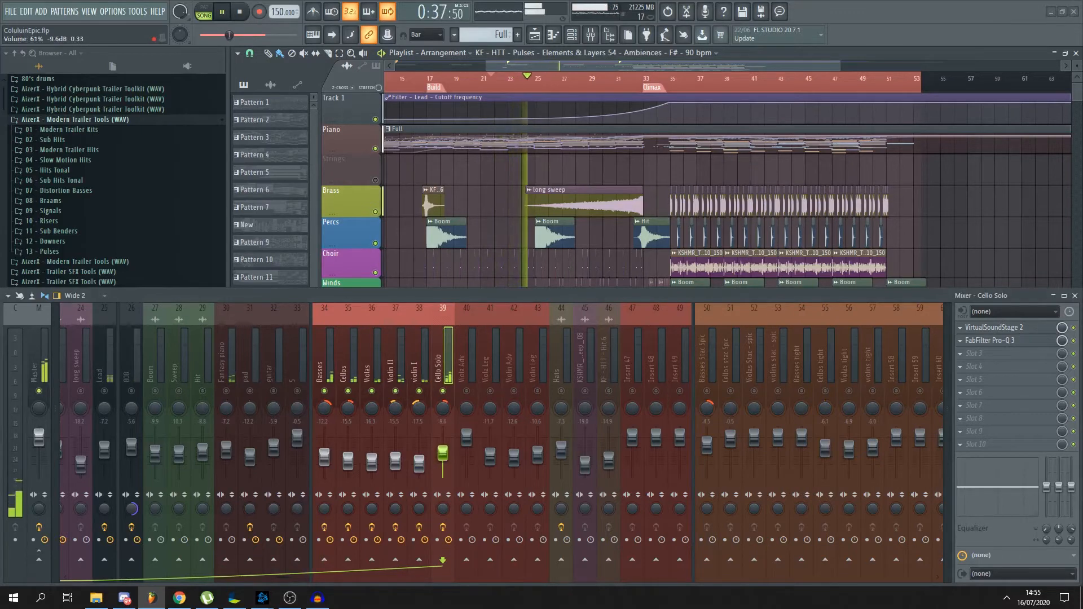
pyautogui.moveTo(451, 461); pyautogui.dragTo(455, 462)
pyautogui.press('space')
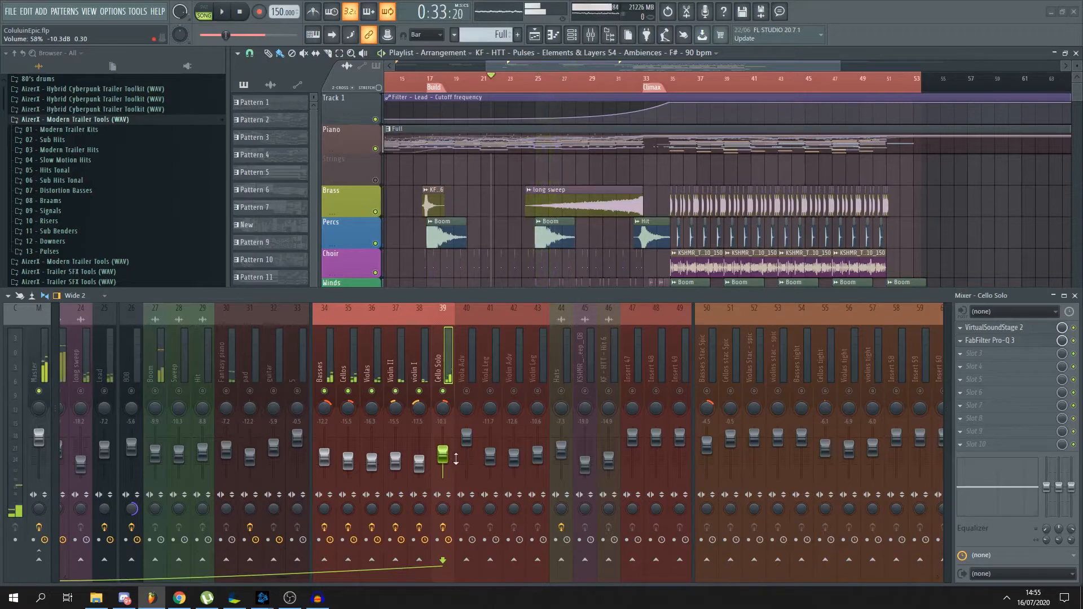
# - Raise the faders of Basses through Cello Solo together slightly, bringing violin I to about -14.9 dB
pyautogui.moveTo(326, 371); pyautogui.dragTo(440, 399)
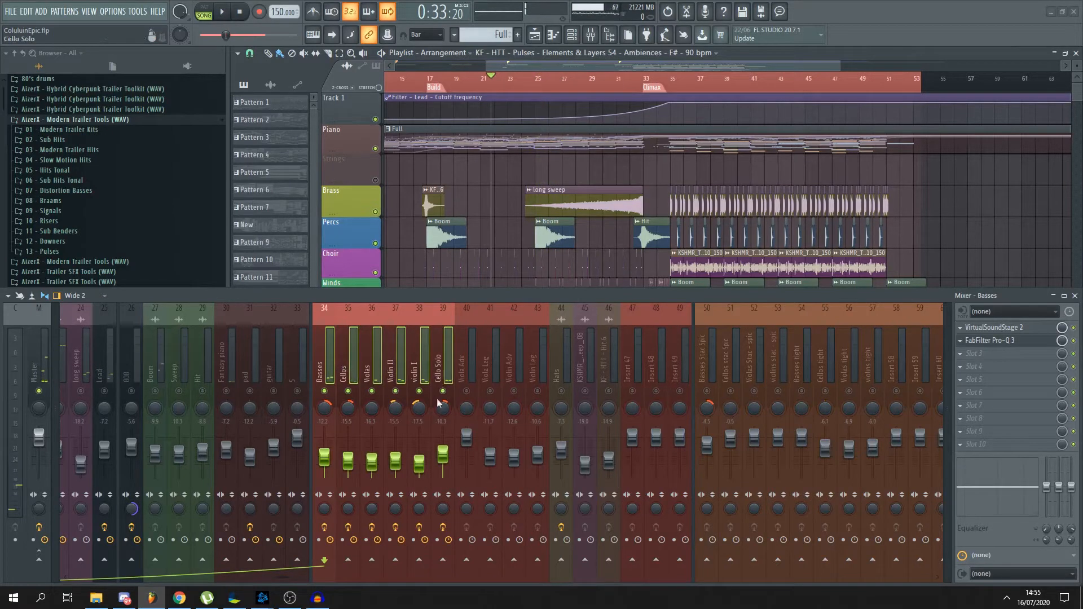
pyautogui.moveTo(443, 453); pyautogui.dragTo(445, 451)
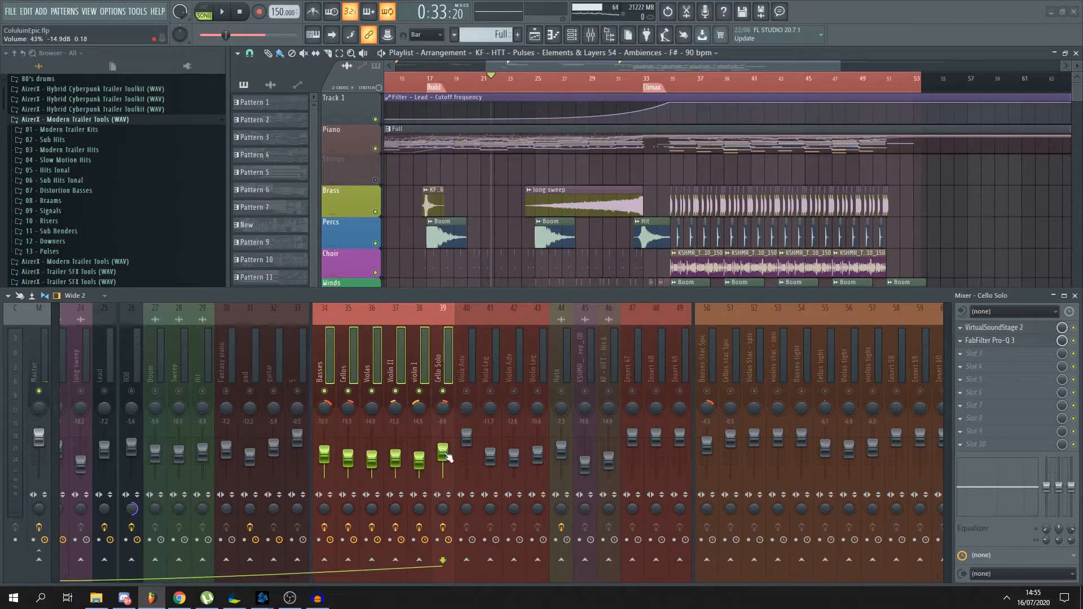
pyautogui.click(340, 357)
pyautogui.moveTo(337, 577); pyautogui.dragTo(154, 578)
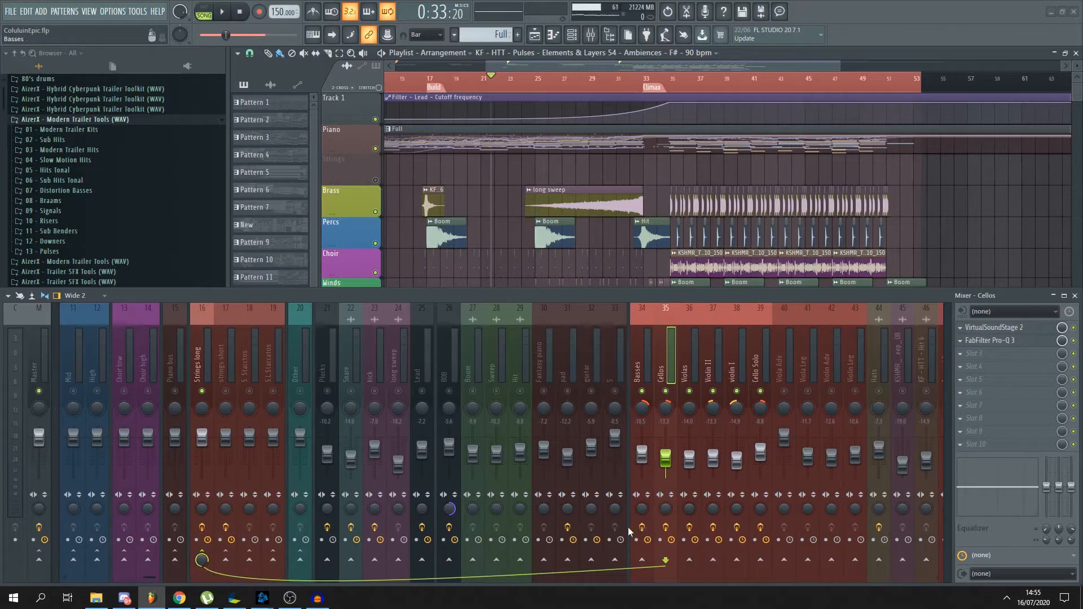
pyautogui.moveTo(314, 581); pyautogui.dragTo(323, 579)
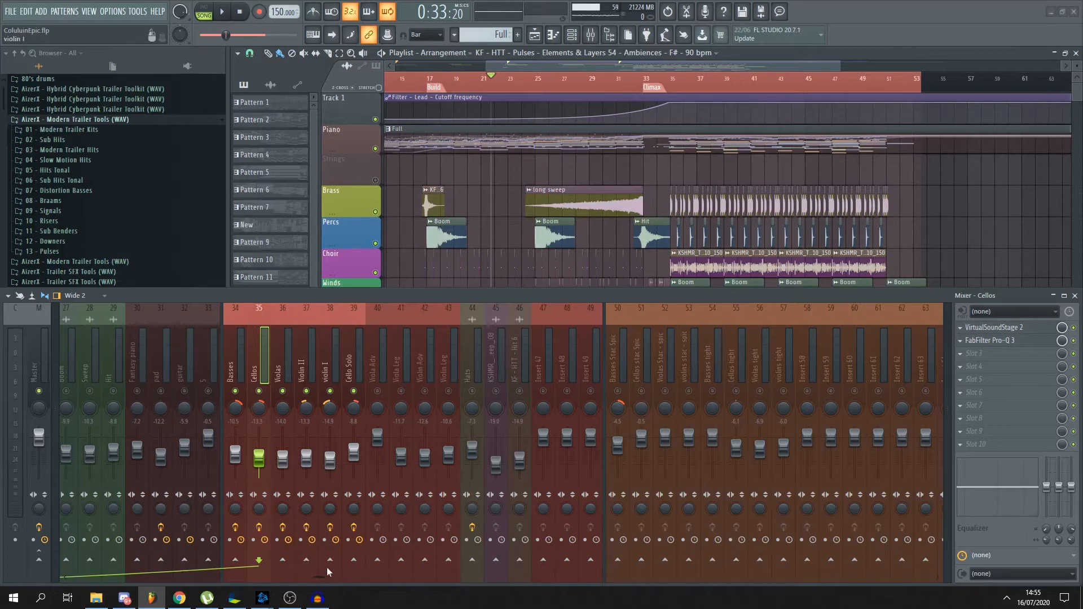
pyautogui.hscroll(-3, 324, 581)
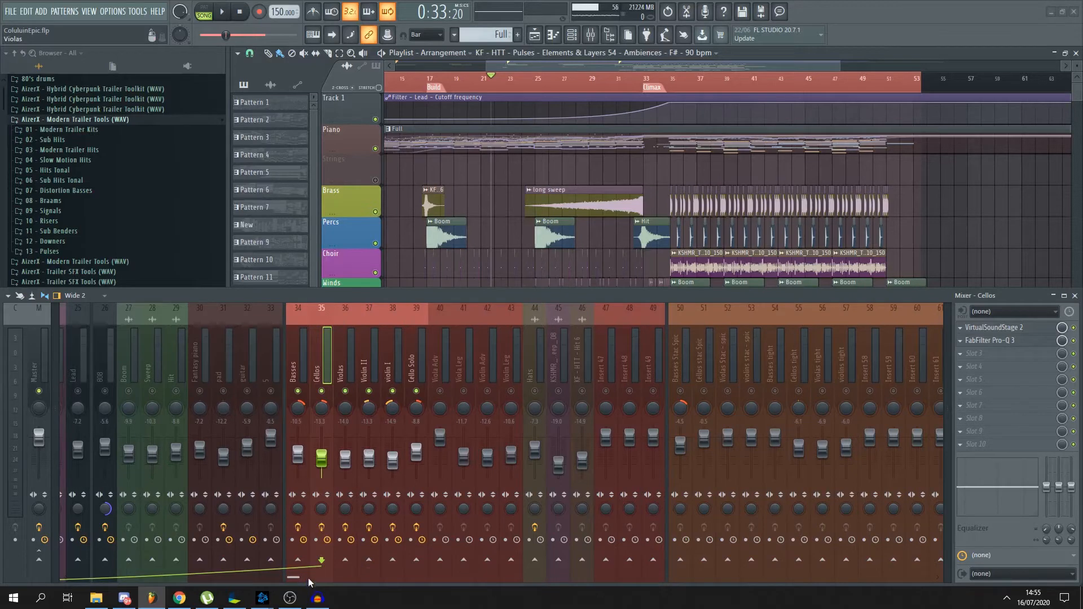
# - Open the Basses track's FabFilter Pro-Q 3 and inspect its stage placement in VirtualSoundStage 2
pyautogui.click(299, 347)
pyautogui.click(1021, 342)
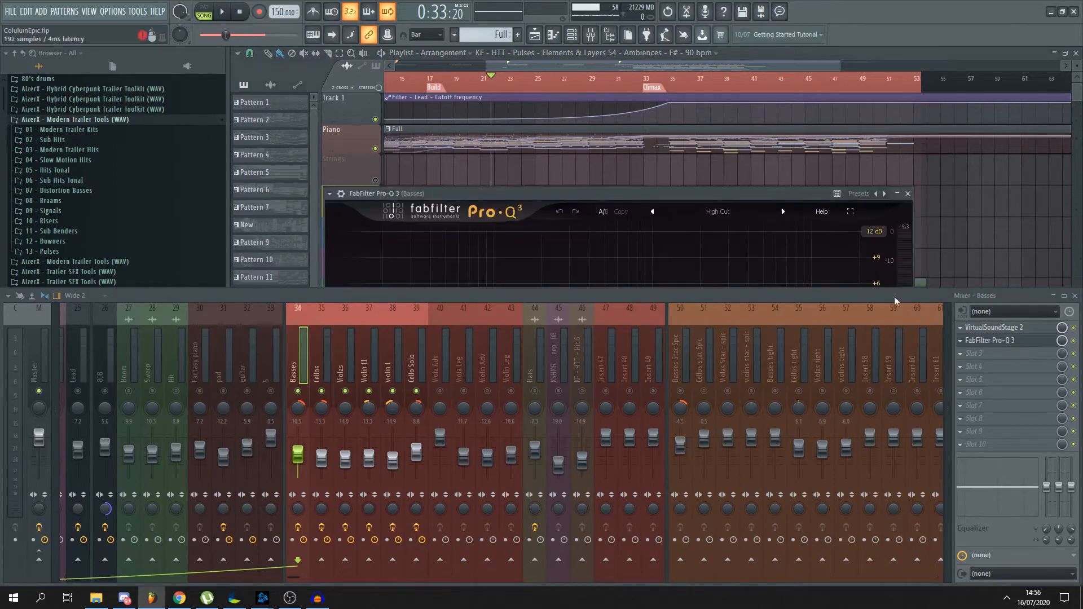
pyautogui.click(1005, 329)
pyautogui.moveTo(689, 296); pyautogui.dragTo(679, 469)
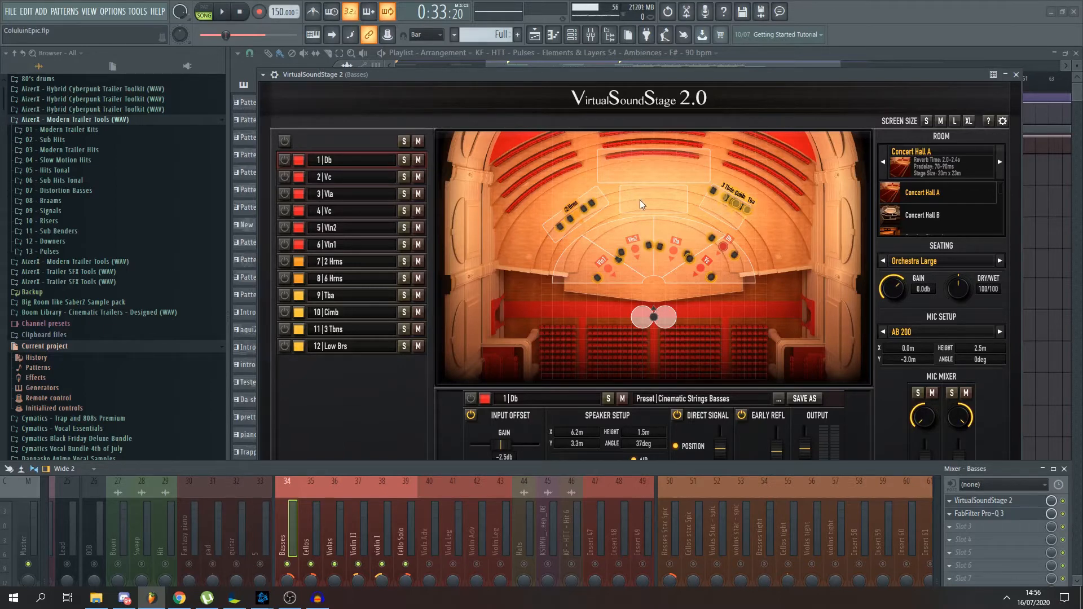
pyautogui.moveTo(574, 465); pyautogui.dragTo(604, 286)
pyautogui.click(1016, 75)
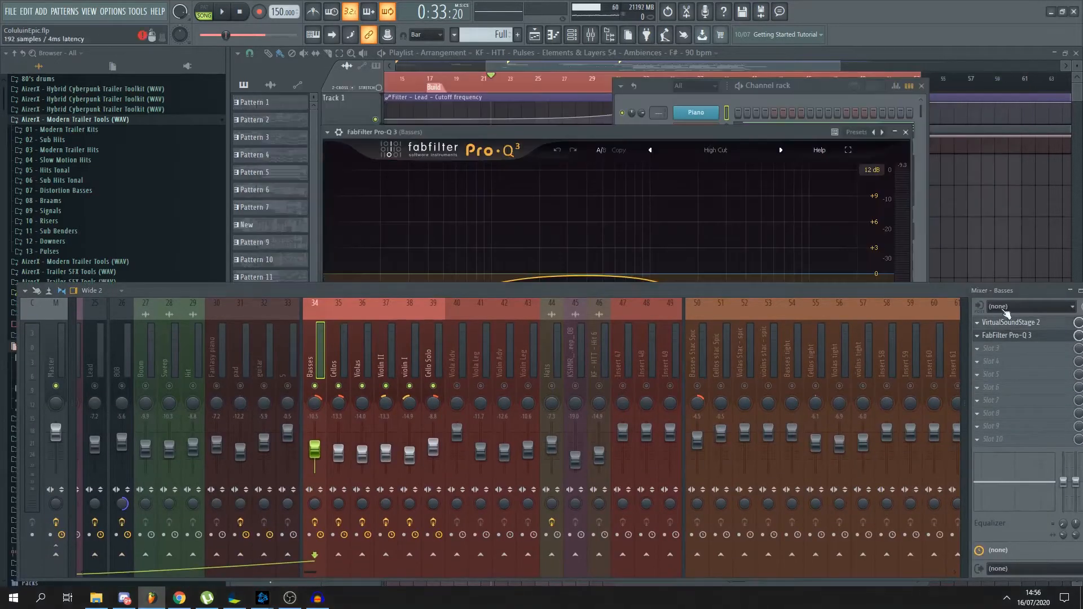
# - Rearrange the mixer and the FabFilter Pro-Q 3 window so more of the Basses EQ curve is uncovered
pyautogui.moveTo(896, 294); pyautogui.dragTo(562, 300)
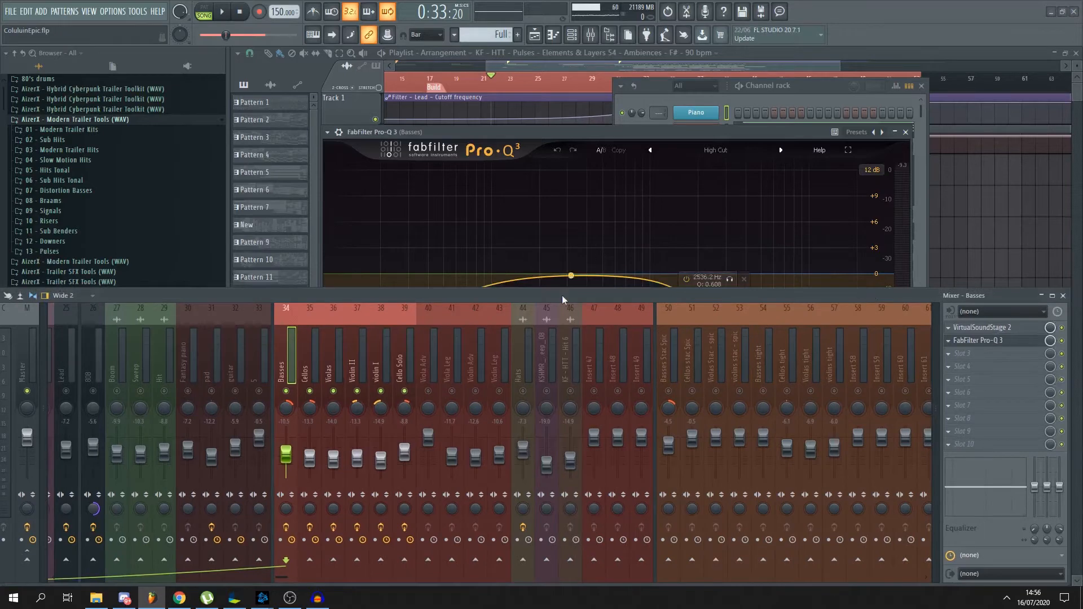
pyautogui.moveTo(753, 137); pyautogui.dragTo(722, 112)
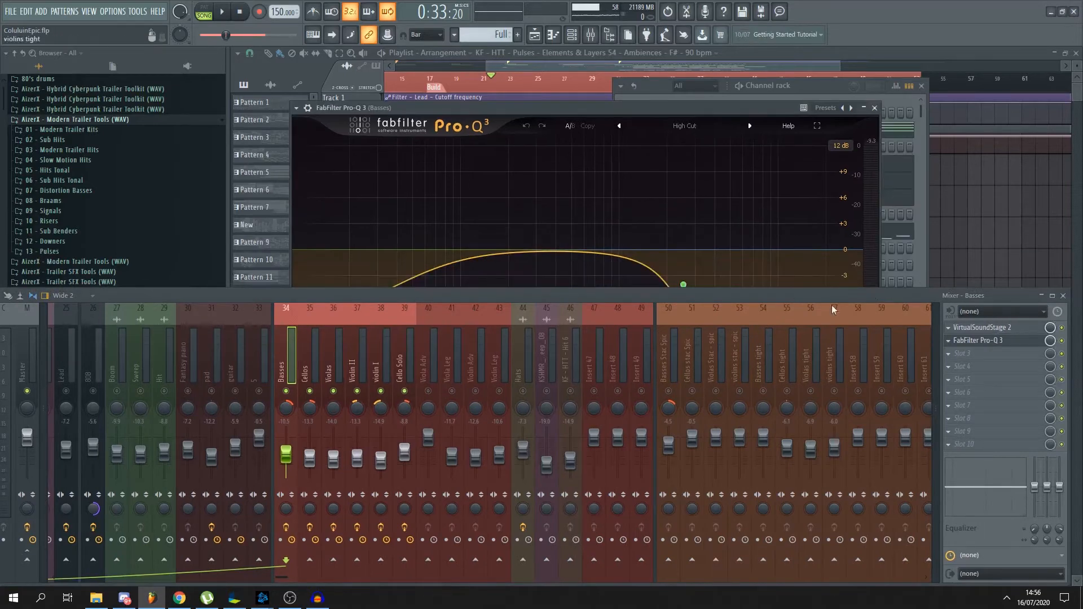
pyautogui.moveTo(907, 288); pyautogui.dragTo(914, 319)
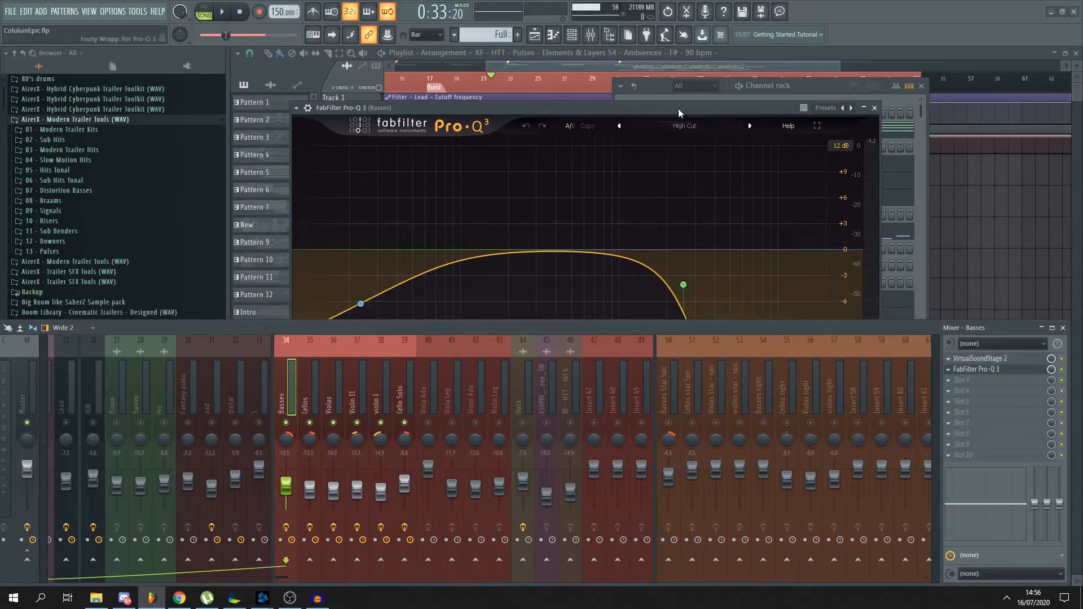
pyautogui.moveTo(678, 108); pyautogui.dragTo(672, 98)
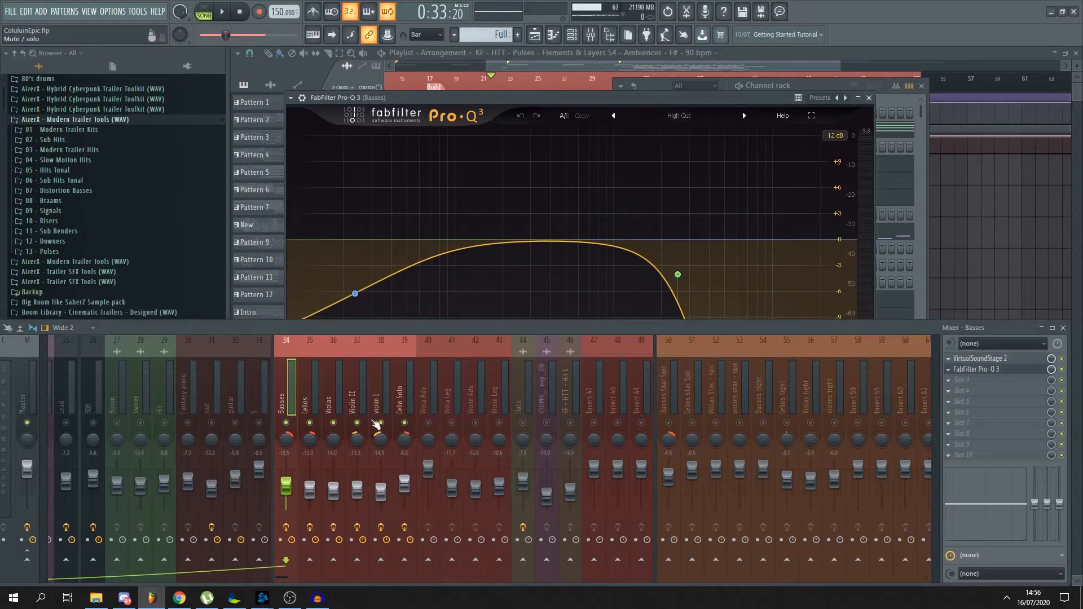
# - Mute Cellos, Violas, Violin II, violin I and Cello Solo to leave only Basses audible
pyautogui.click(309, 422)
pyautogui.click(334, 423)
pyautogui.click(357, 423)
pyautogui.click(380, 422)
pyautogui.click(405, 422)
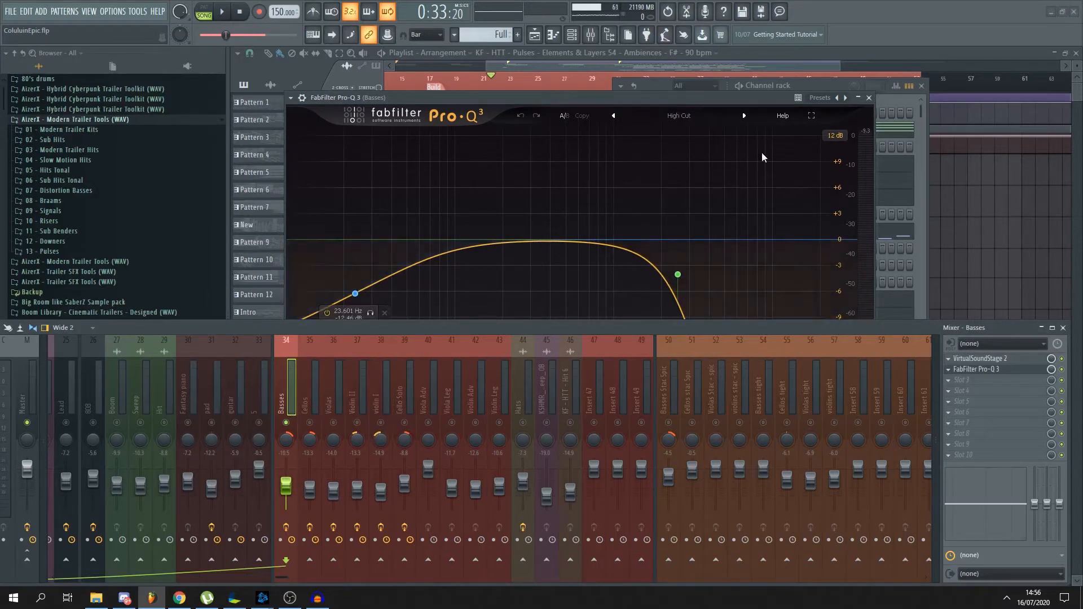
# - Move the mixer out of the way and play the build section to examine the Basses' frequency spectrum in Pro-Q 3
pyautogui.moveTo(828, 329); pyautogui.dragTo(1082, 329)
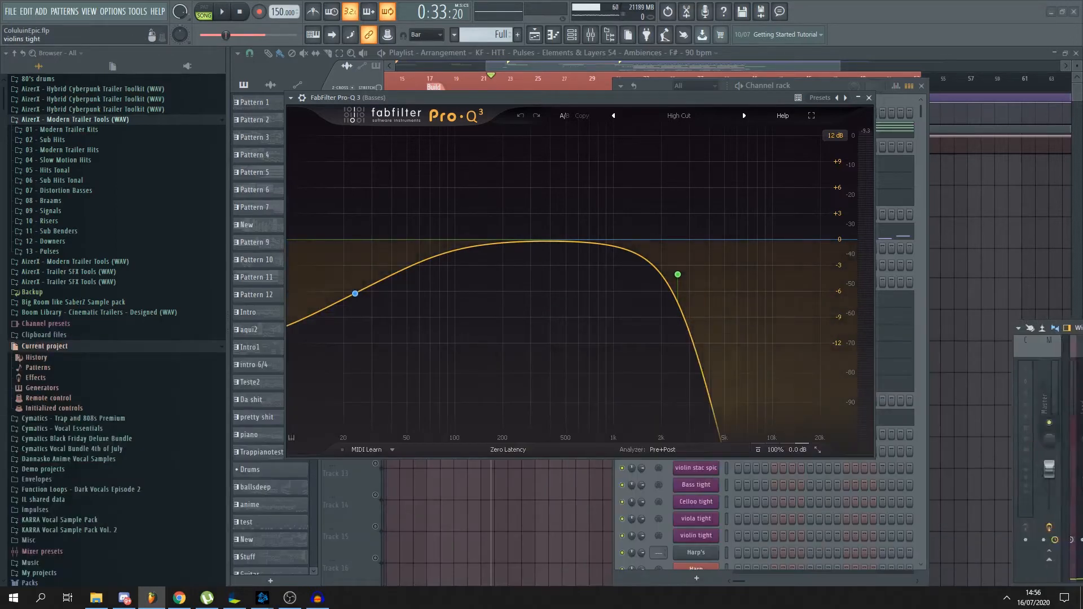
pyautogui.press('space')
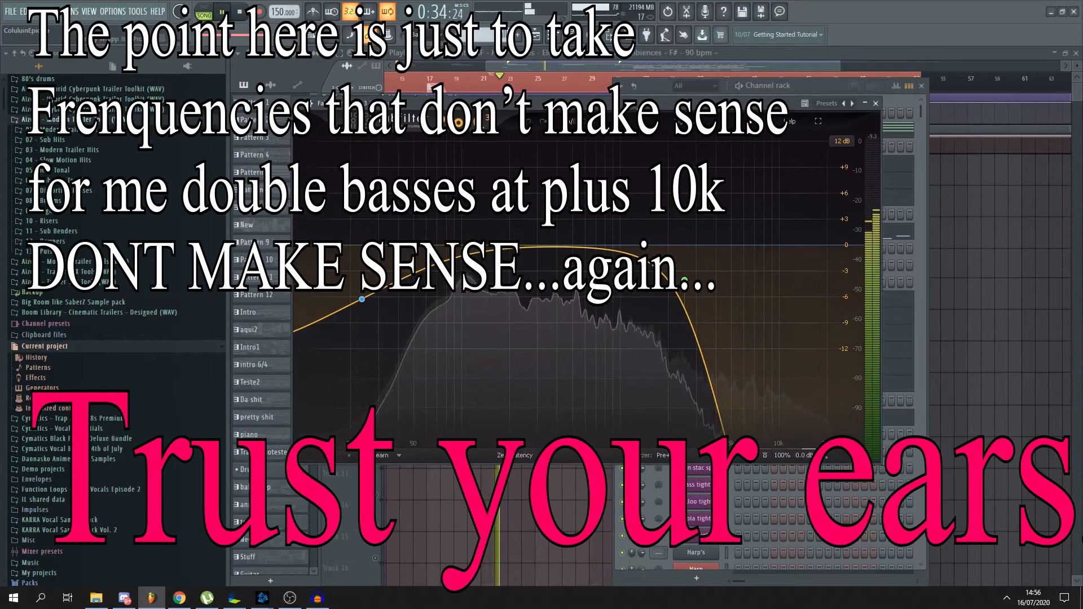
pyautogui.press('space')
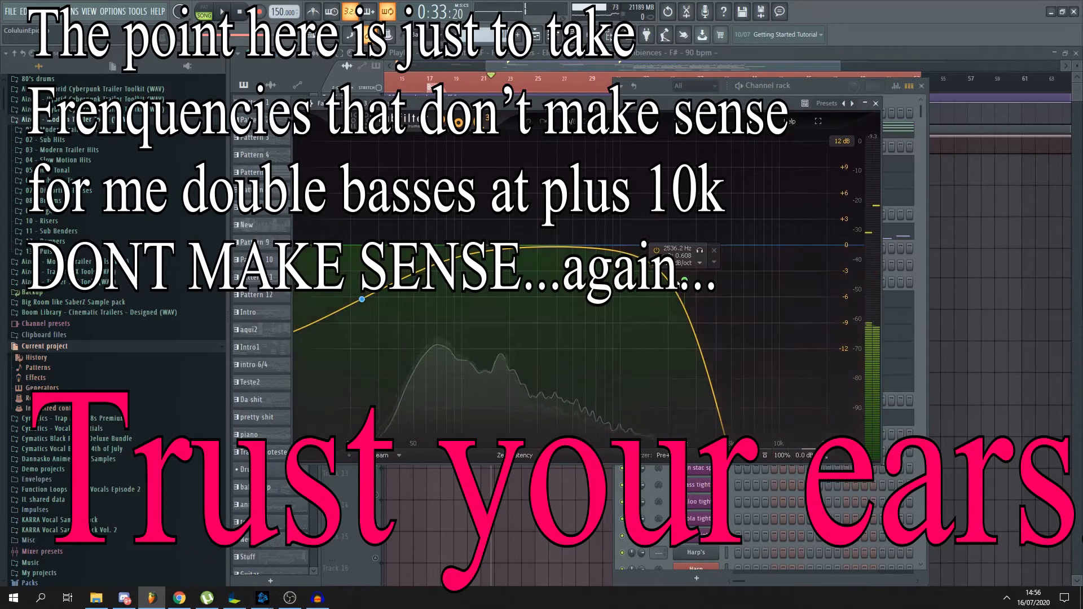
pyautogui.press('space')
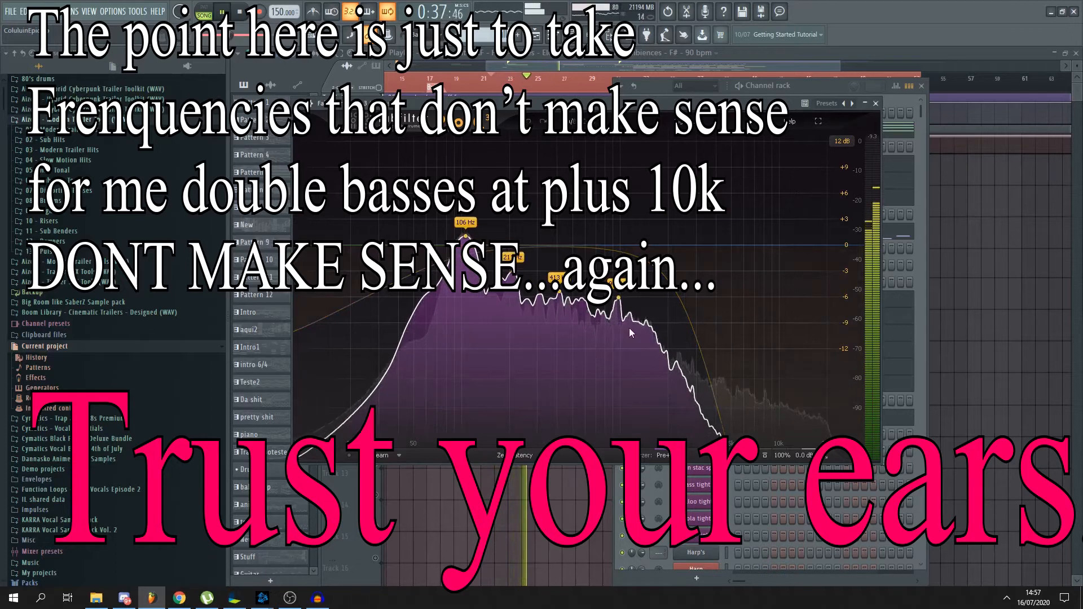
# - Raise the Basses' high cut to about 8167 Hz with Q 0.737 and a 36 dB/oct slope, auditioning the band and the build section
pyautogui.press('space')
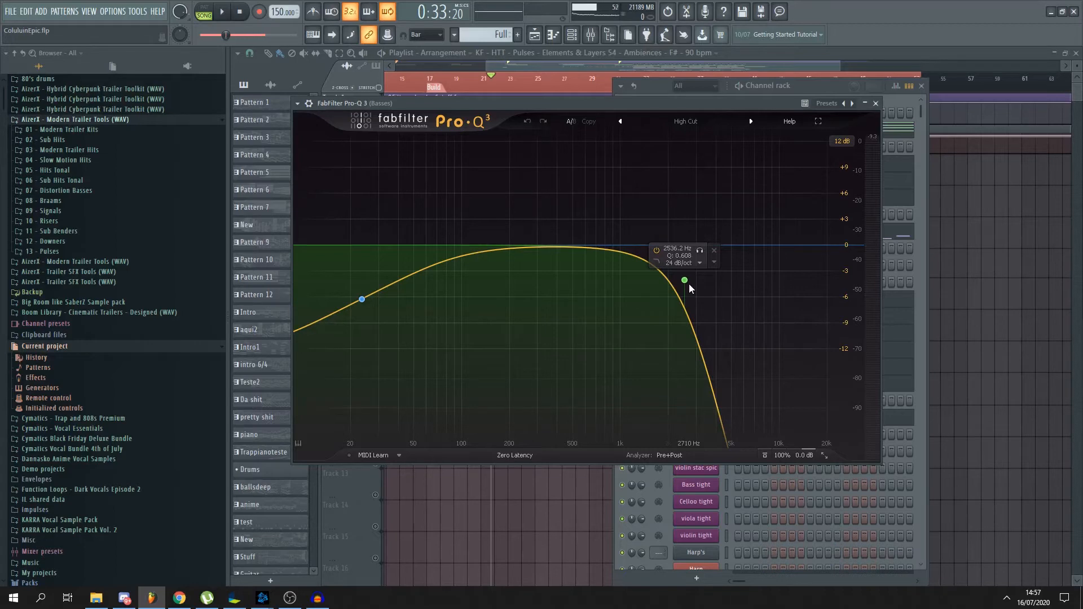
pyautogui.moveTo(685, 285); pyautogui.dragTo(749, 285)
pyautogui.click(764, 253)
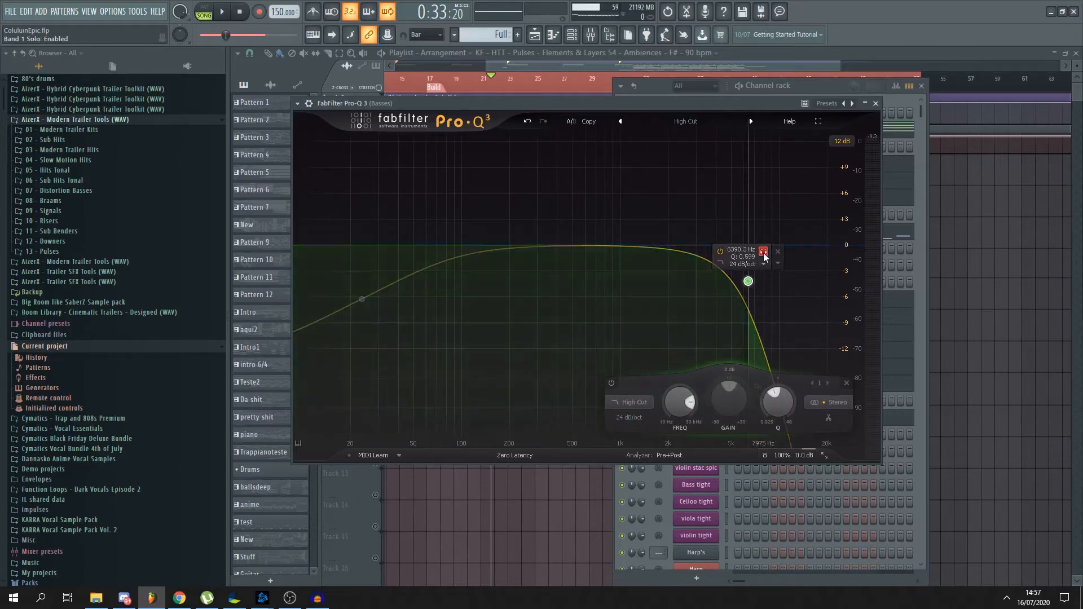
pyautogui.click(763, 254)
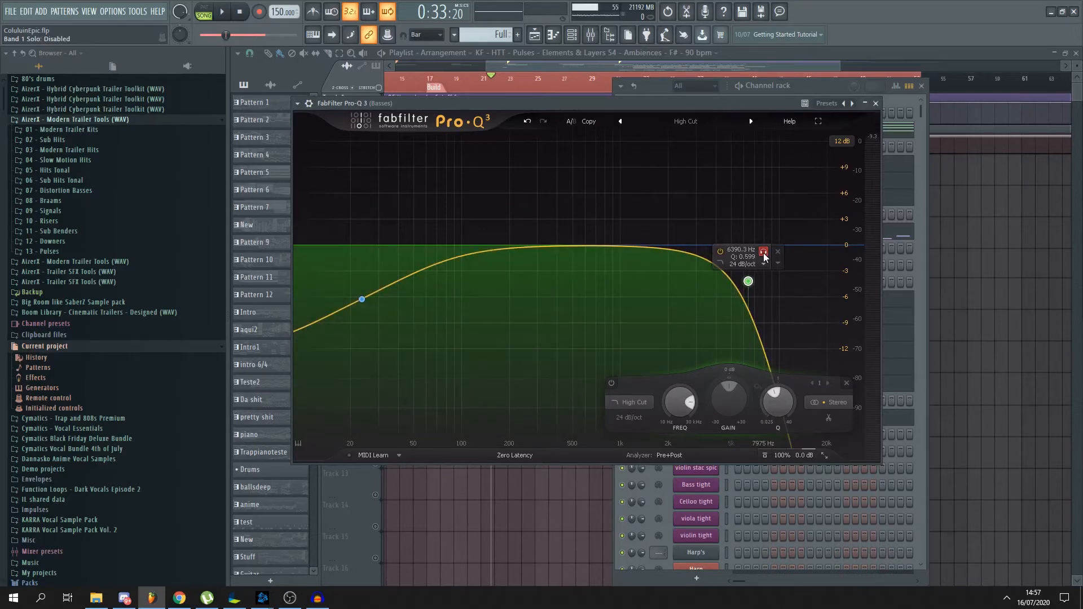
pyautogui.press('space')
pyautogui.moveTo(764, 253)
pyautogui.mouseDown()
pyautogui.moveTo(778, 253)
pyautogui.moveTo(751, 254)
pyautogui.moveTo(794, 254)
pyautogui.moveTo(695, 237)
pyautogui.moveTo(794, 251)
pyautogui.moveTo(780, 283)
pyautogui.moveTo(733, 271)
pyautogui.moveTo(778, 274)
pyautogui.moveTo(759, 267)
pyautogui.mouseUp()
pyautogui.press('space')
pyautogui.press('space')
pyautogui.scroll(2, 761, 268)
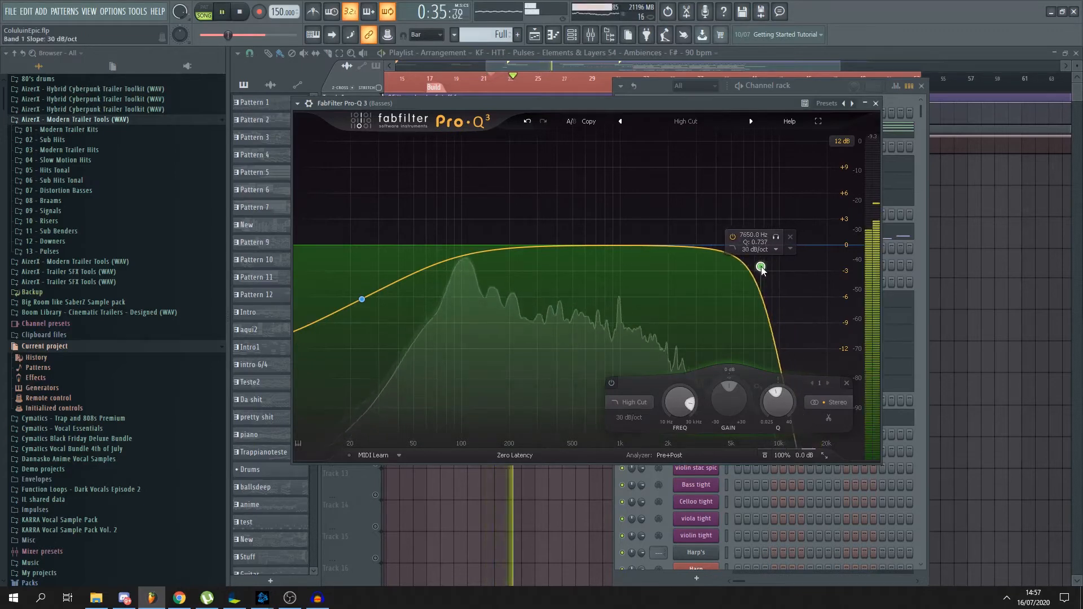
pyautogui.moveTo(764, 273); pyautogui.dragTo(768, 273)
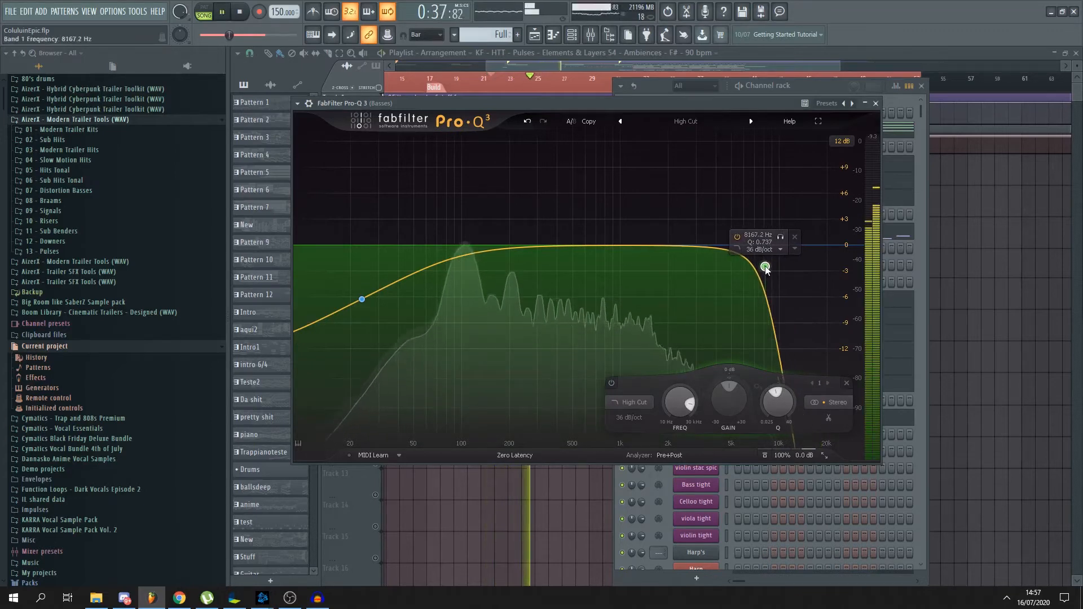
pyautogui.press('space')
# - Shift the Basses' low shelf slightly higher in frequency with about -9.59 dB gain, and raise the high cut to about 8791 Hz
pyautogui.moveTo(362, 299); pyautogui.dragTo(368, 299)
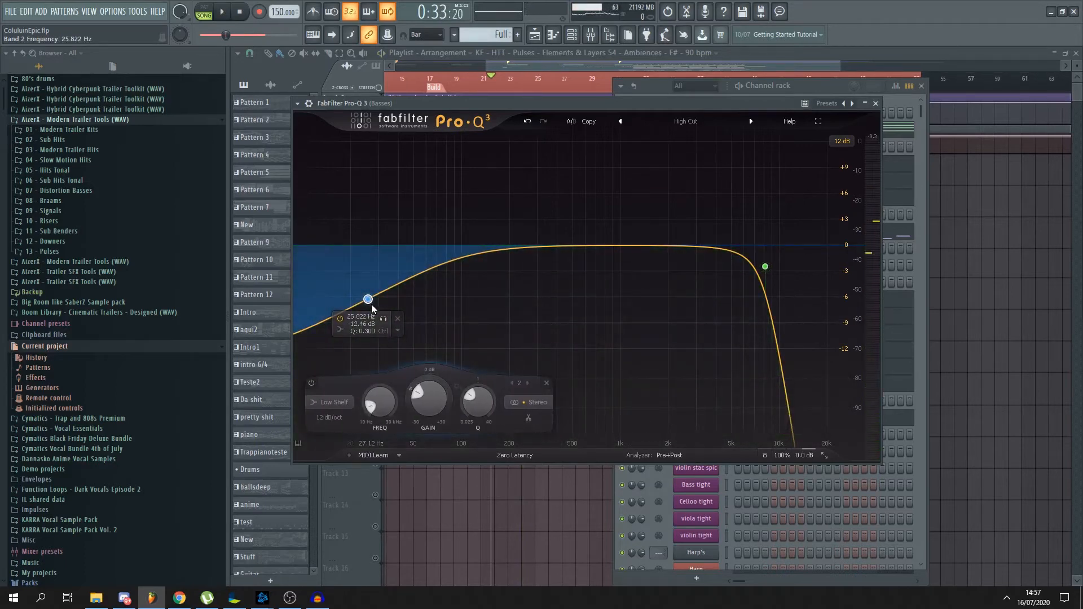
pyautogui.moveTo(367, 303); pyautogui.dragTo(387, 289)
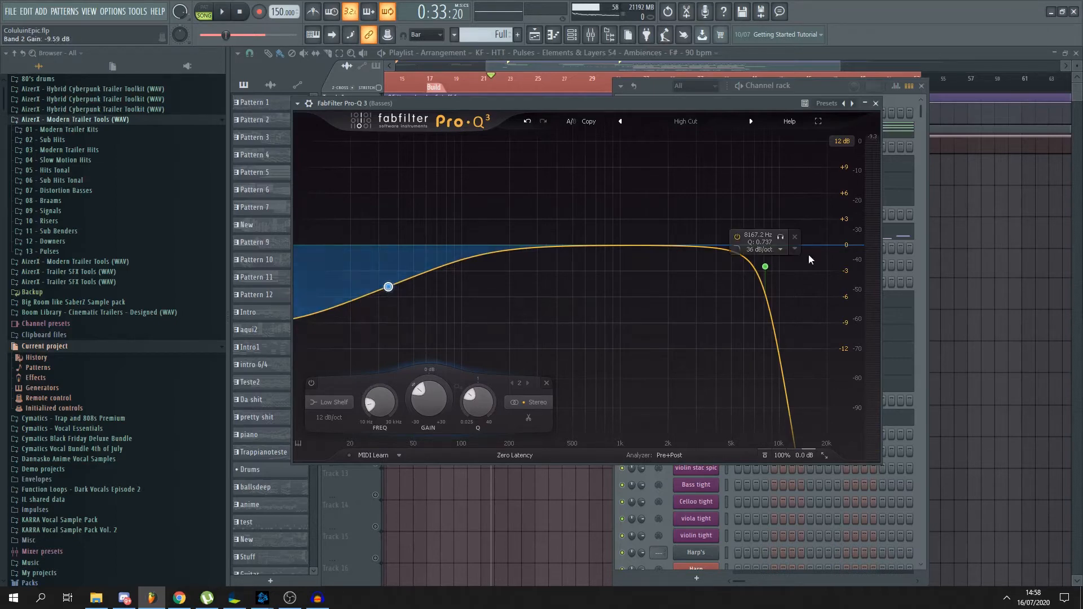
pyautogui.moveTo(768, 266); pyautogui.dragTo(775, 266)
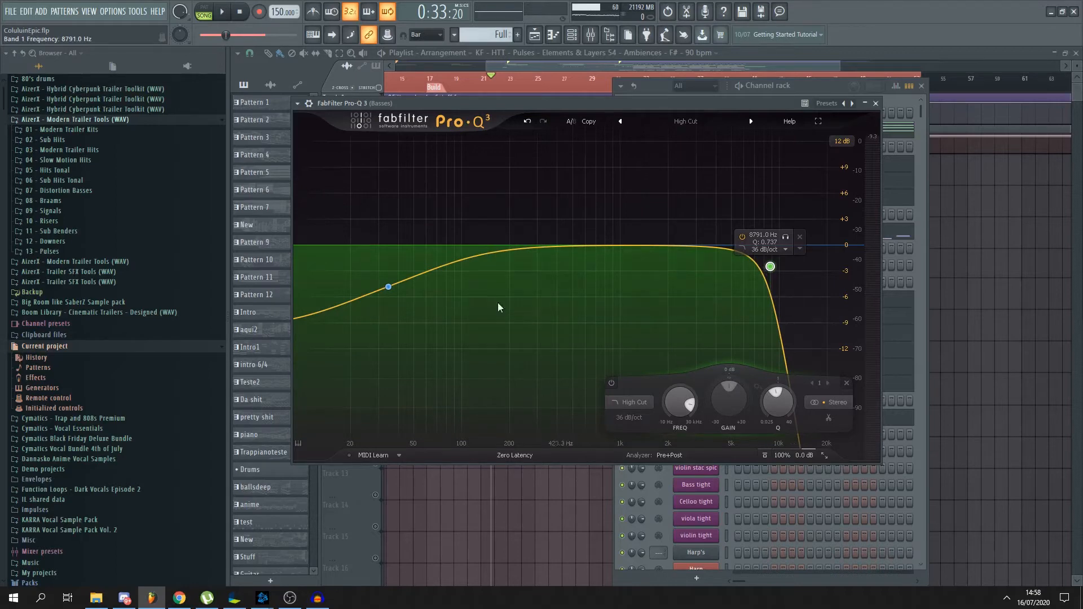
# - Add a bell band to the Basses EQ at about 101 Hz with -2.54 dB gain while playing the build section
pyautogui.press('space')
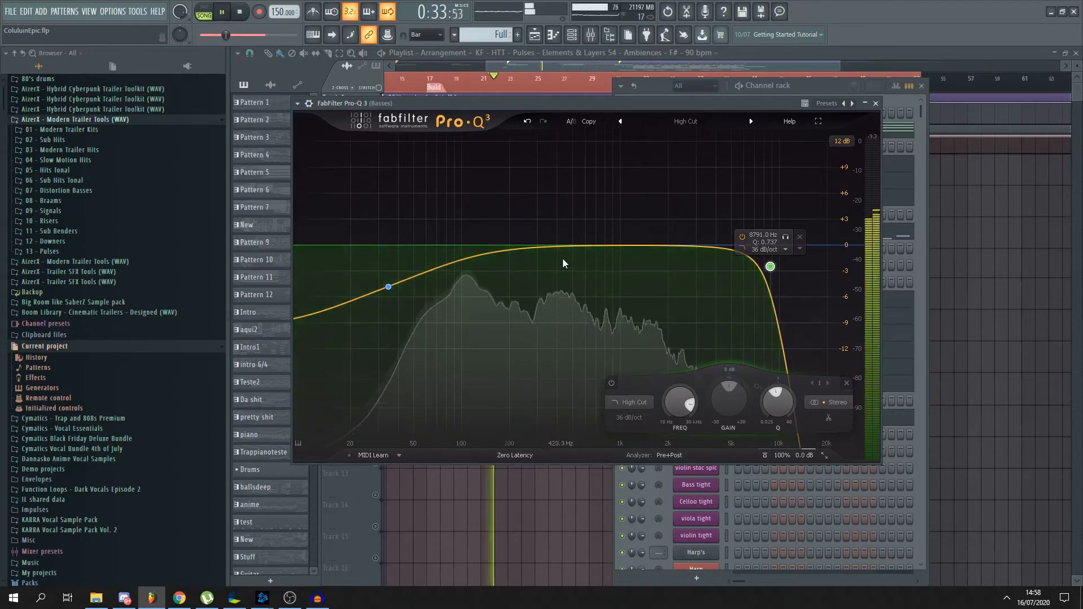
pyautogui.click(482, 250)
pyautogui.moveTo(486, 259); pyautogui.dragTo(464, 273)
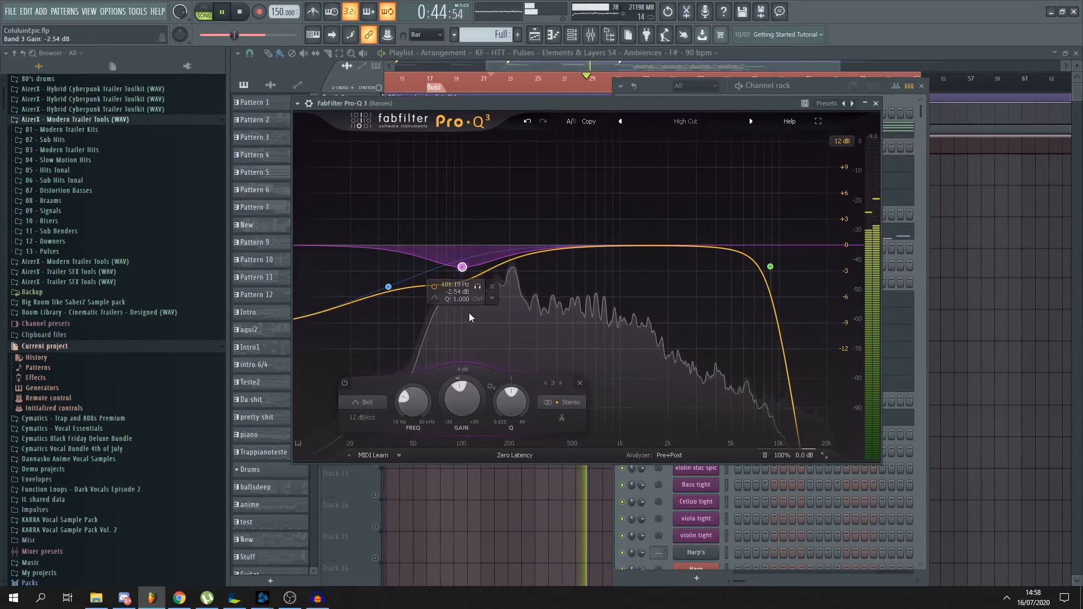
pyautogui.press('space')
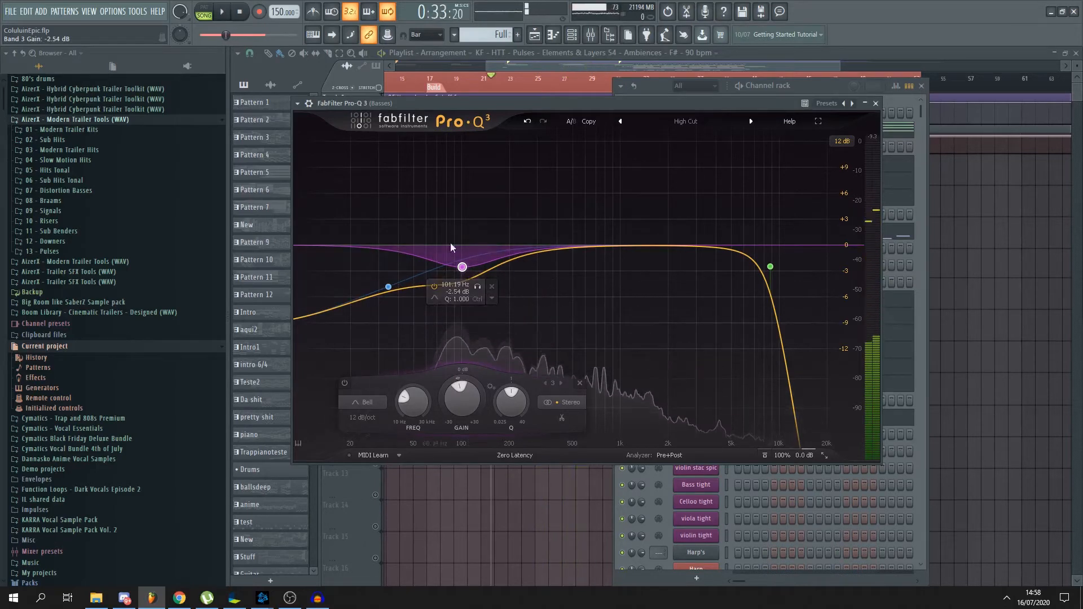
# - Close the Basses EQ and open the Cellos track's FabFilter Pro-Q 3
pyautogui.click(875, 103)
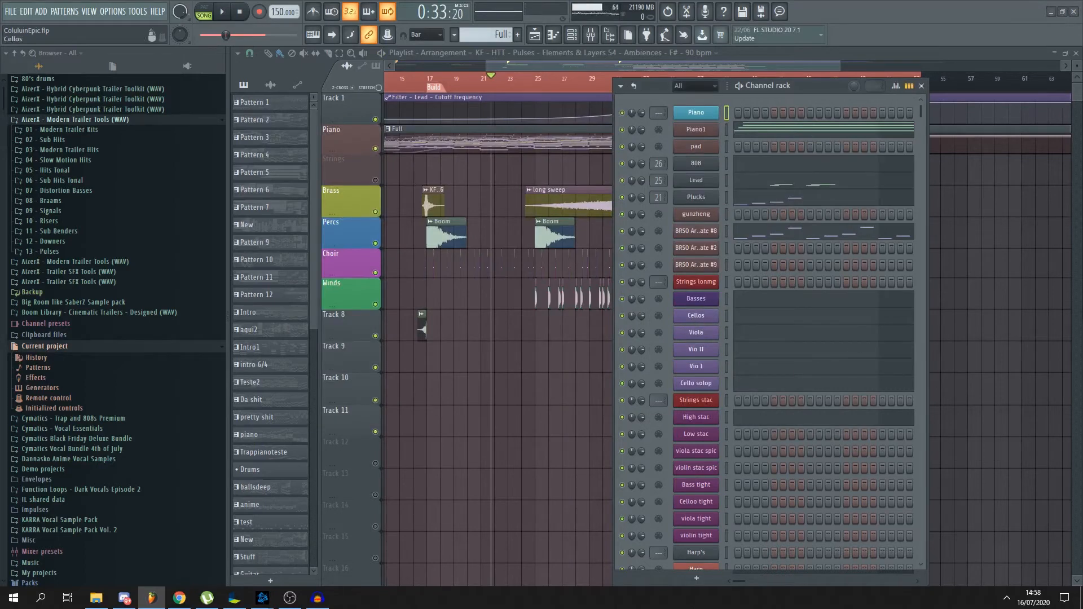
pyautogui.press('space')
pyautogui.press('space')
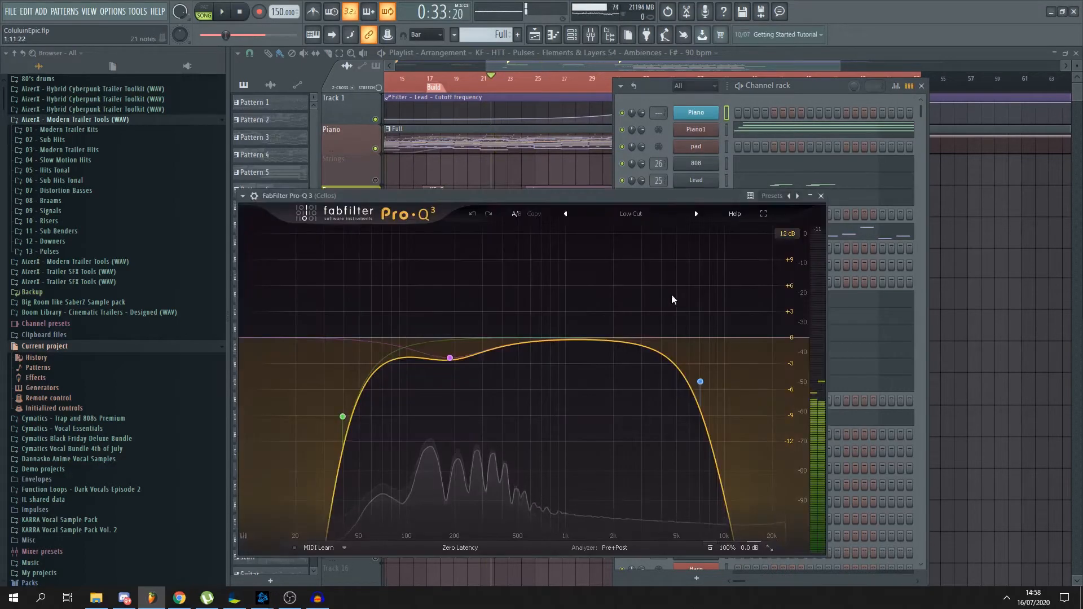
# - Lower the Cellos' low cut to just above 20 Hz and set the bell to about 178 Hz, -2.61 dB and Q 1.420 during playback
pyautogui.press('space')
pyautogui.moveTo(345, 418); pyautogui.dragTo(312, 357)
pyautogui.scroll(-5, 305, 398)
pyautogui.scroll(2, 338, 368)
pyautogui.moveTo(449, 357); pyautogui.dragTo(452, 355)
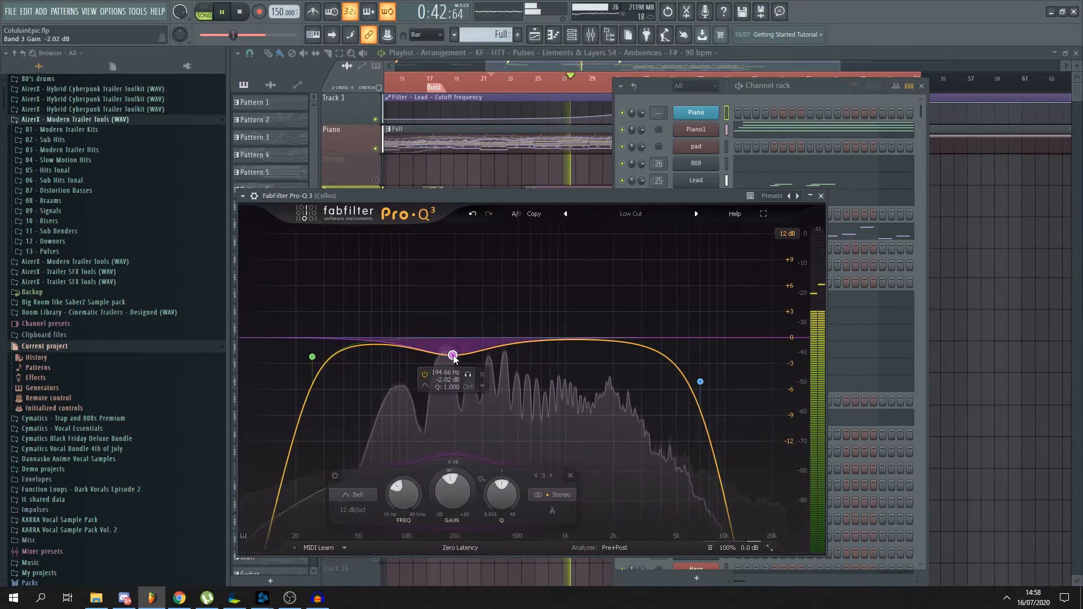
pyautogui.moveTo(453, 355); pyautogui.dragTo(448, 361)
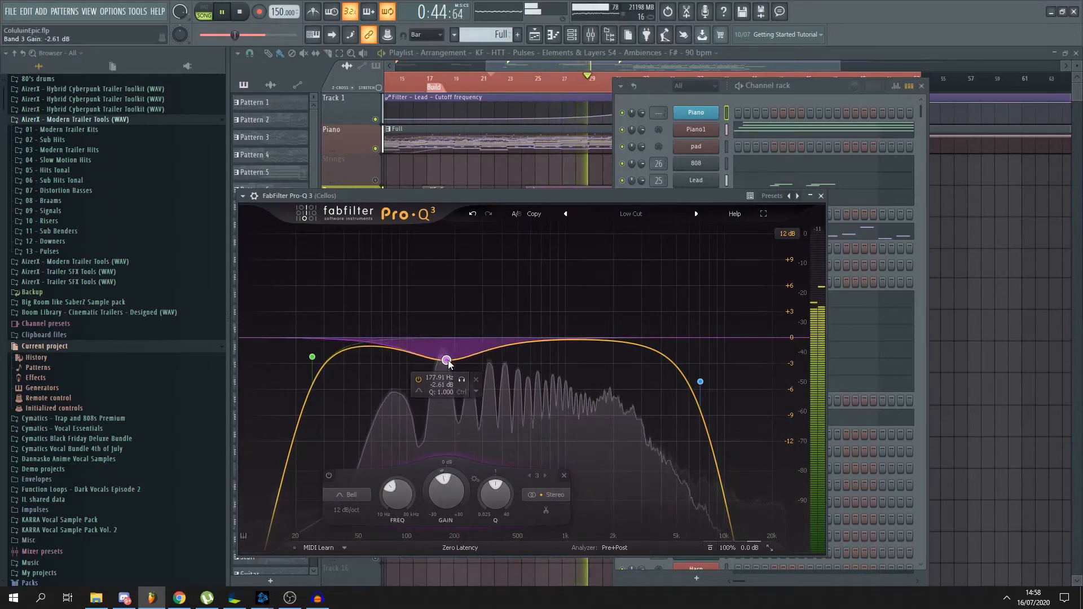
pyautogui.scroll(3, 447, 361)
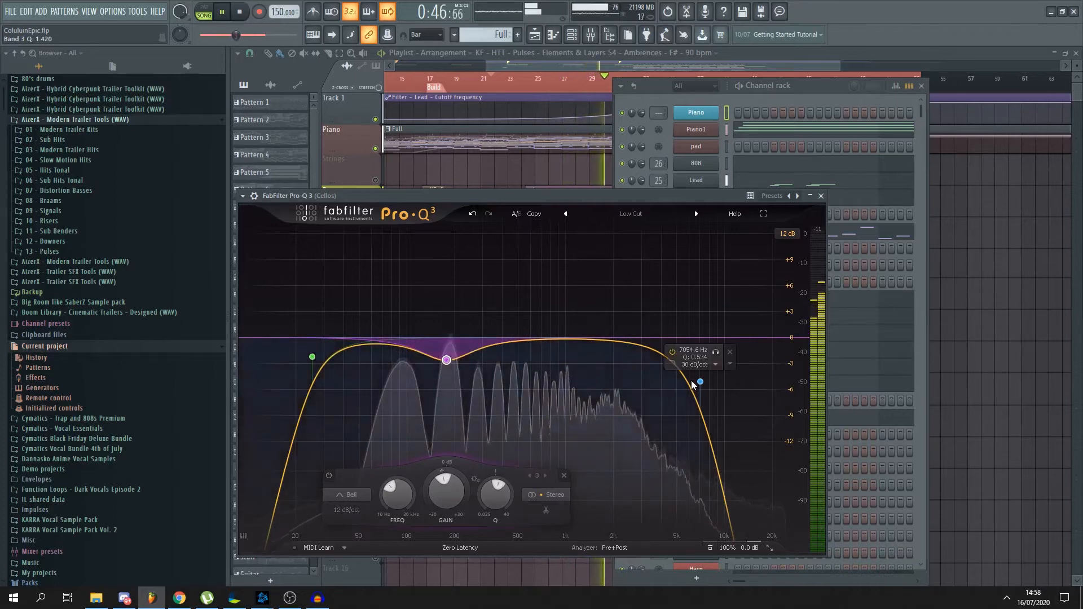
# - Raise the Cellos' high cut frequency slightly to just below 10 kHz, replay the section and close the EQ
pyautogui.press('space')
pyautogui.moveTo(699, 383); pyautogui.dragTo(727, 353)
pyautogui.press('space')
pyautogui.press('space')
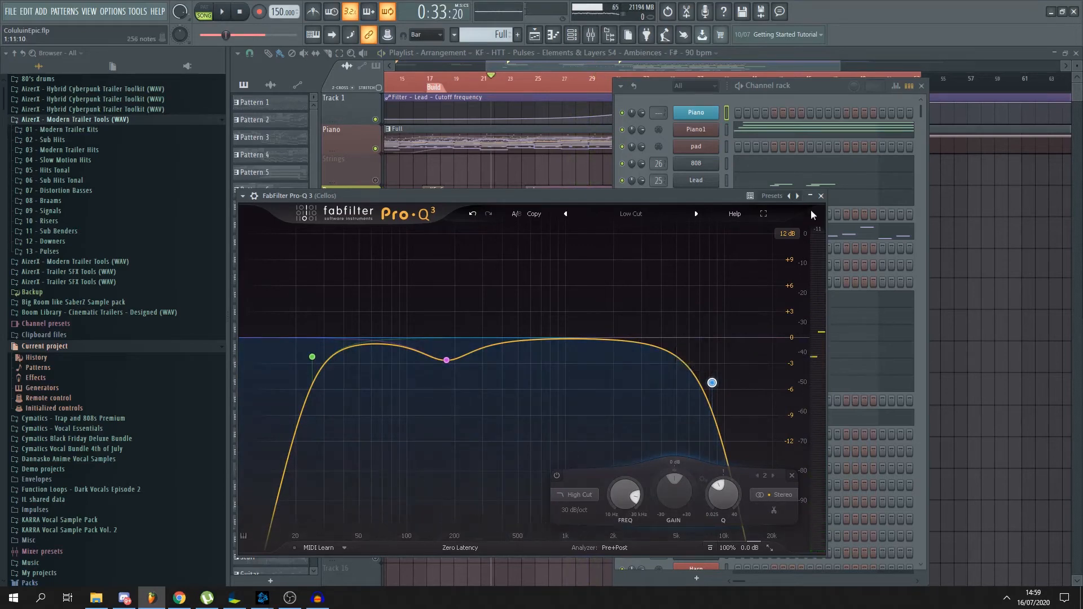
pyautogui.click(820, 196)
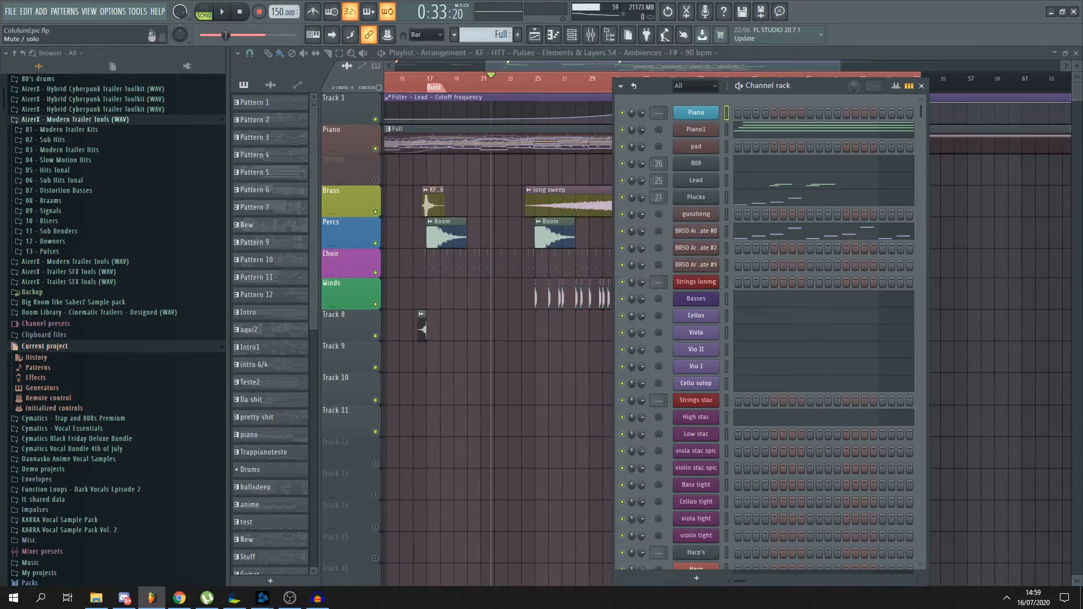
# - Show the mixer, select the Strings long bus and open its ValhallaRoom and OTT effects
pyautogui.press('F9')
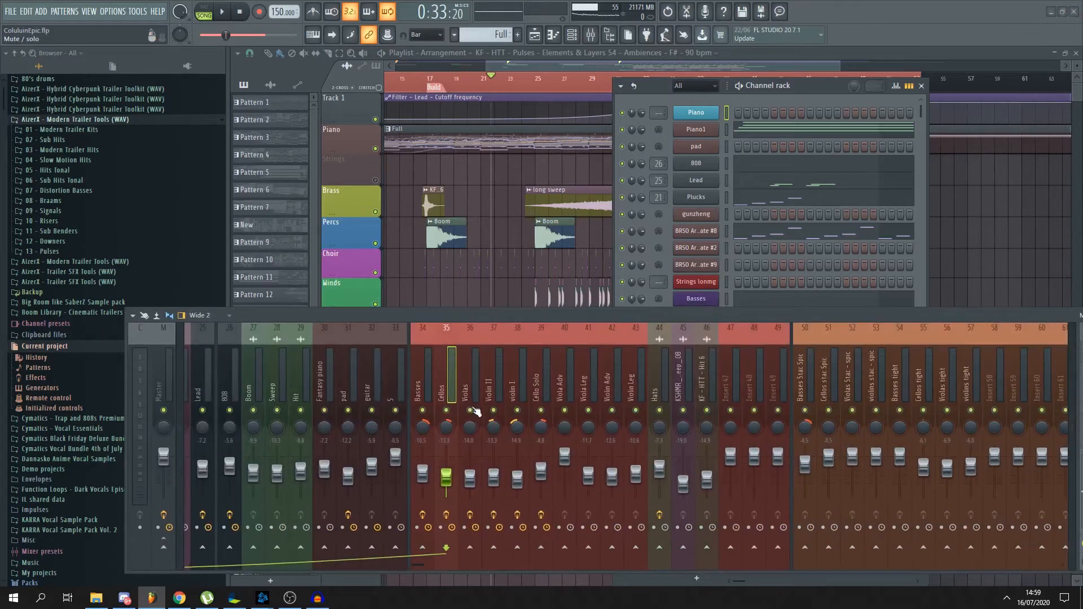
pyautogui.scroll(5, 418, 567)
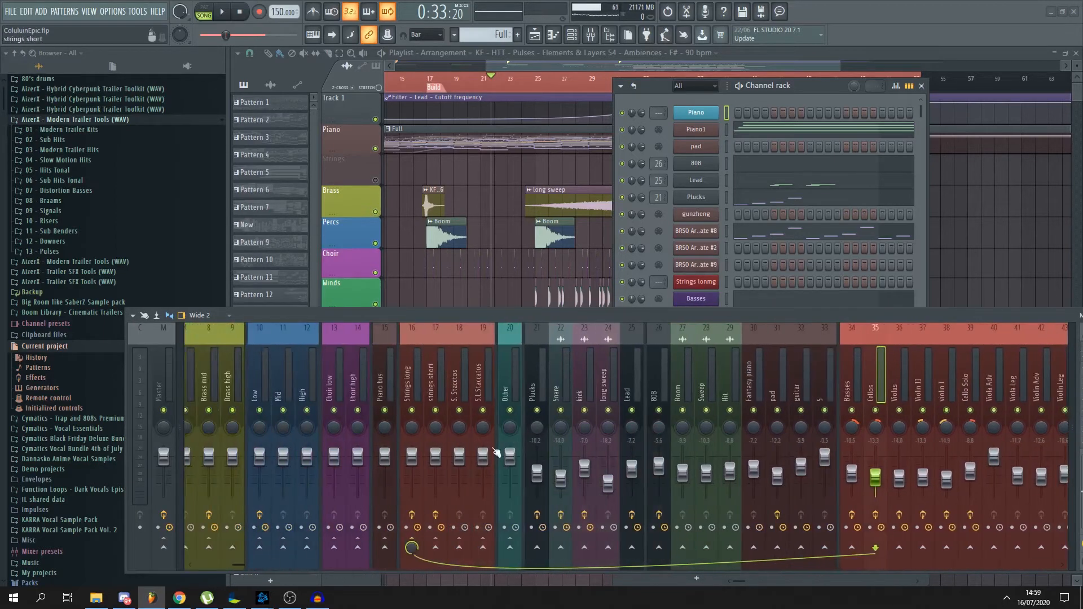
pyautogui.click(408, 398)
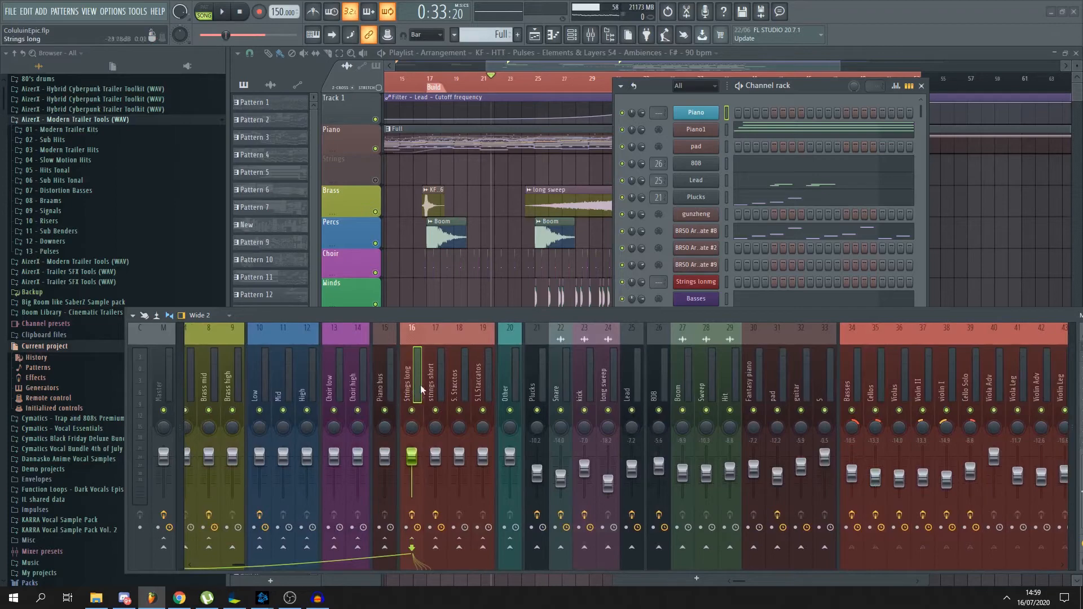
pyautogui.moveTo(920, 313); pyautogui.dragTo(773, 303)
pyautogui.click(981, 349)
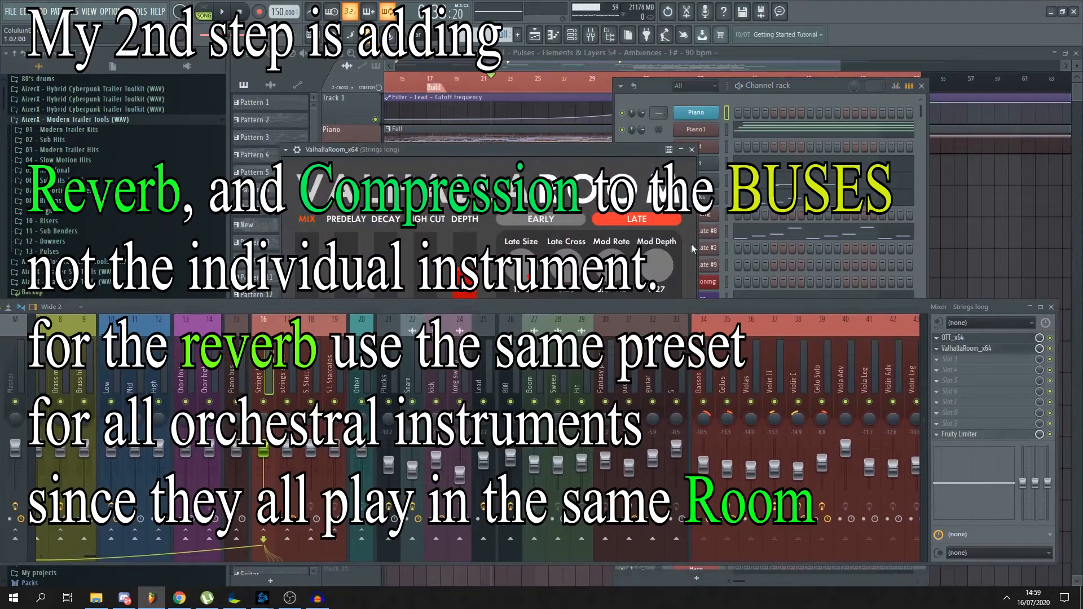
pyautogui.click(968, 338)
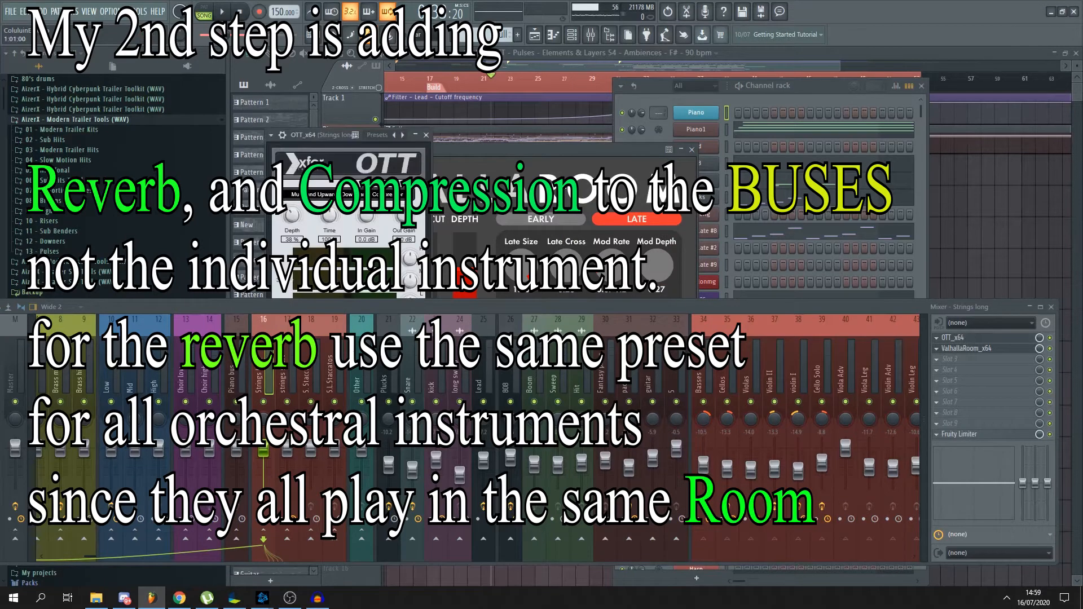
# - Rearrange the OTT, ValhallaRoom and mixer windows to inspect the Strings long bus compression and uncover the full reverb settings
pyautogui.moveTo(334, 138); pyautogui.dragTo(343, 99)
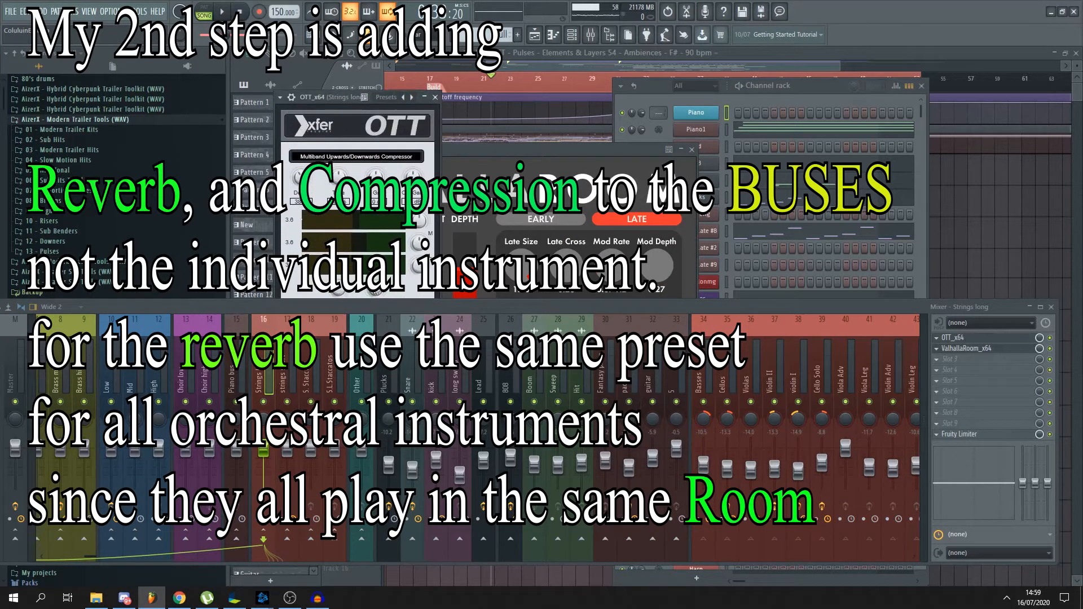
pyautogui.moveTo(377, 316); pyautogui.dragTo(383, 344)
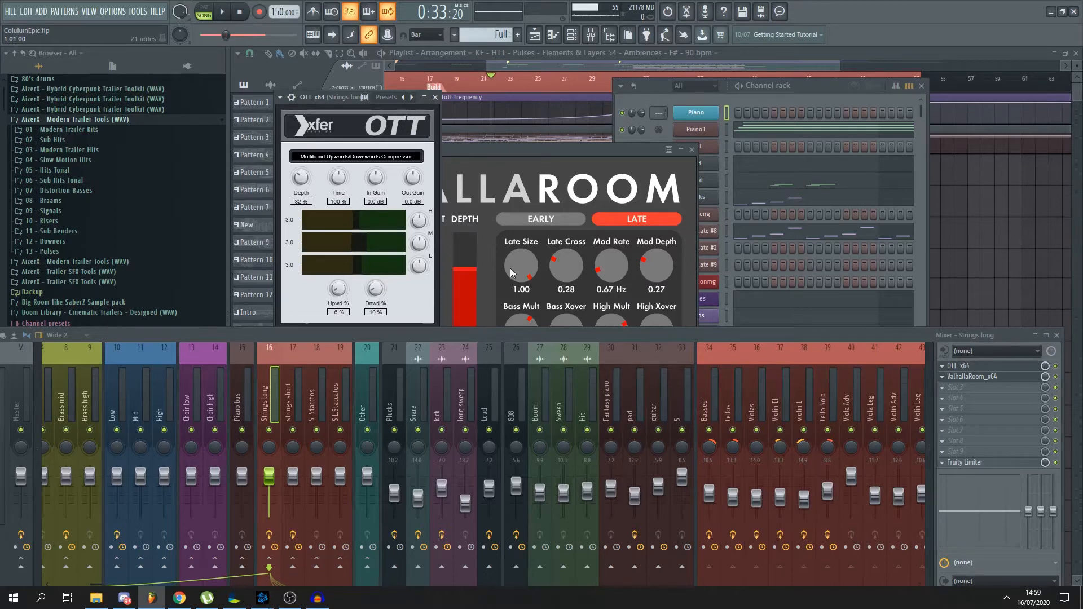
pyautogui.moveTo(551, 329); pyautogui.dragTo(550, 295)
pyautogui.click(538, 194)
pyautogui.moveTo(540, 299); pyautogui.dragTo(566, 434)
pyautogui.moveTo(485, 147); pyautogui.dragTo(490, 132)
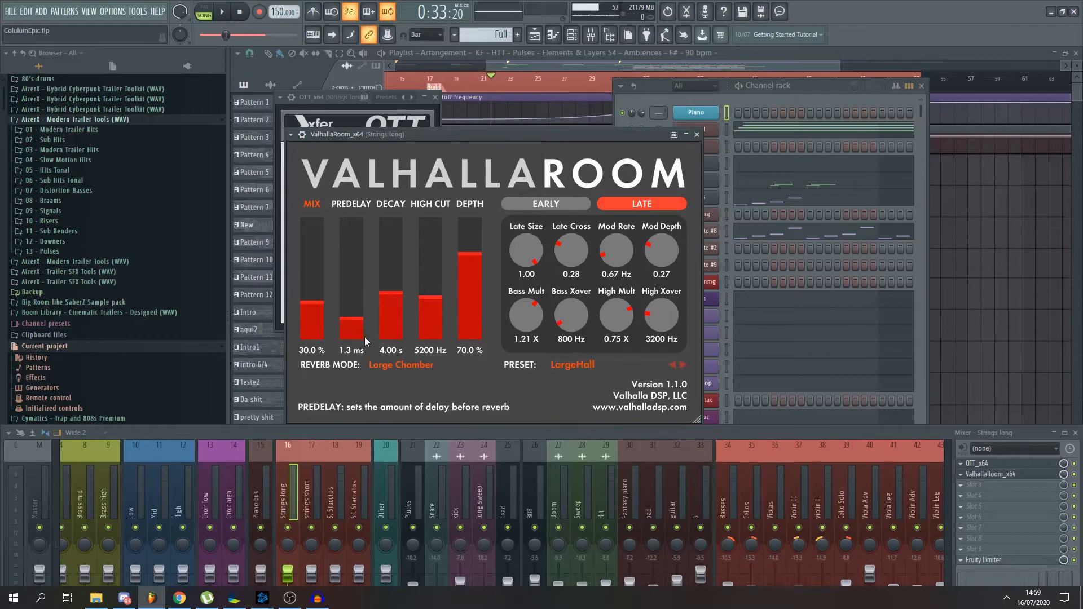
# - Set the Strings long reverb to 0.0 ms predelay, 4.32 s decay and 34.1% mix, play it briefly and bring the full mixer into view
pyautogui.moveTo(358, 327); pyautogui.dragTo(355, 358)
pyautogui.moveTo(404, 299); pyautogui.dragTo(395, 292)
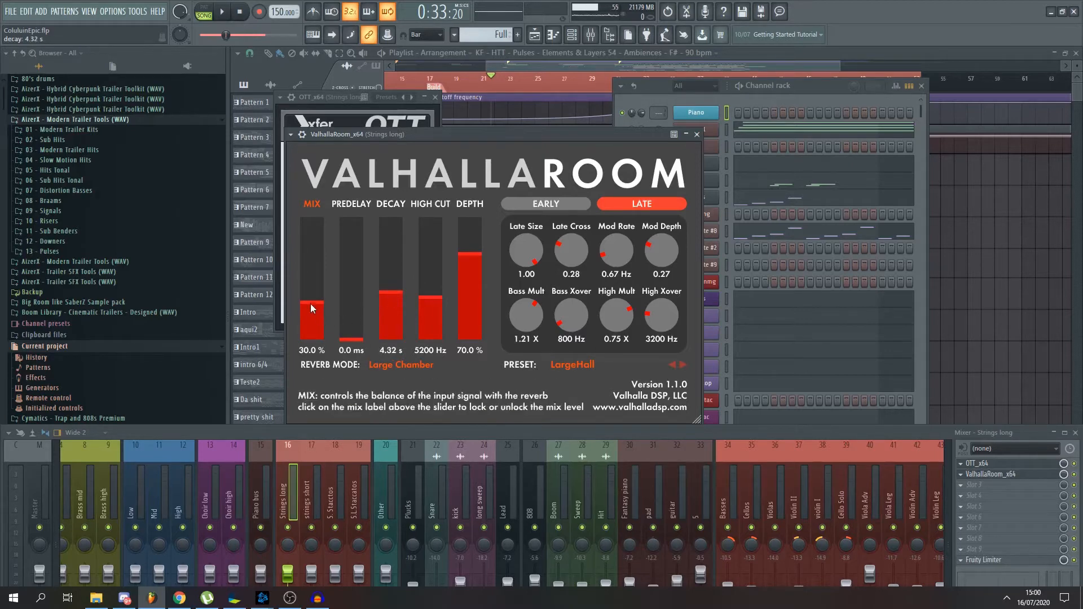
pyautogui.moveTo(323, 289); pyautogui.dragTo(331, 332)
pyautogui.press('space')
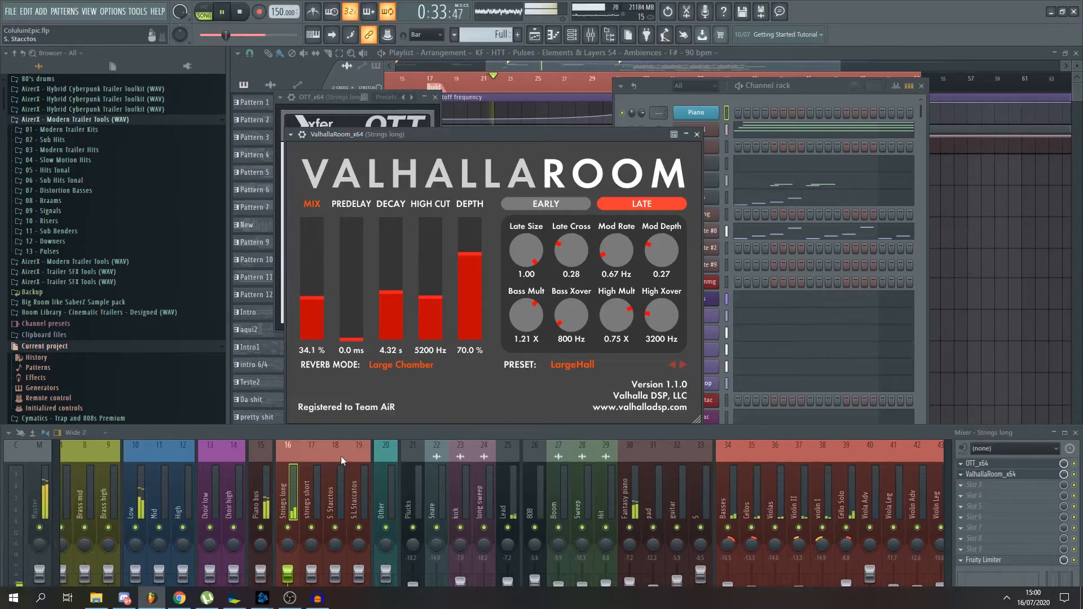
pyautogui.moveTo(350, 427); pyautogui.dragTo(371, 319)
pyautogui.press('space')
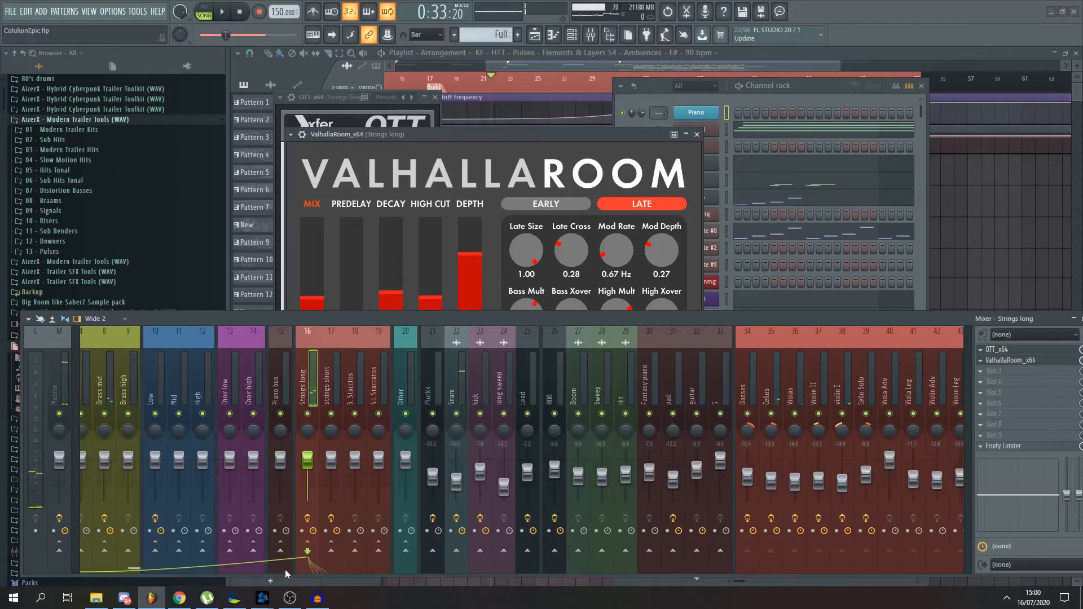
# - Look over the string buses in the mixer and inspect the kick track's effects
pyautogui.moveTo(134, 568); pyautogui.dragTo(142, 569)
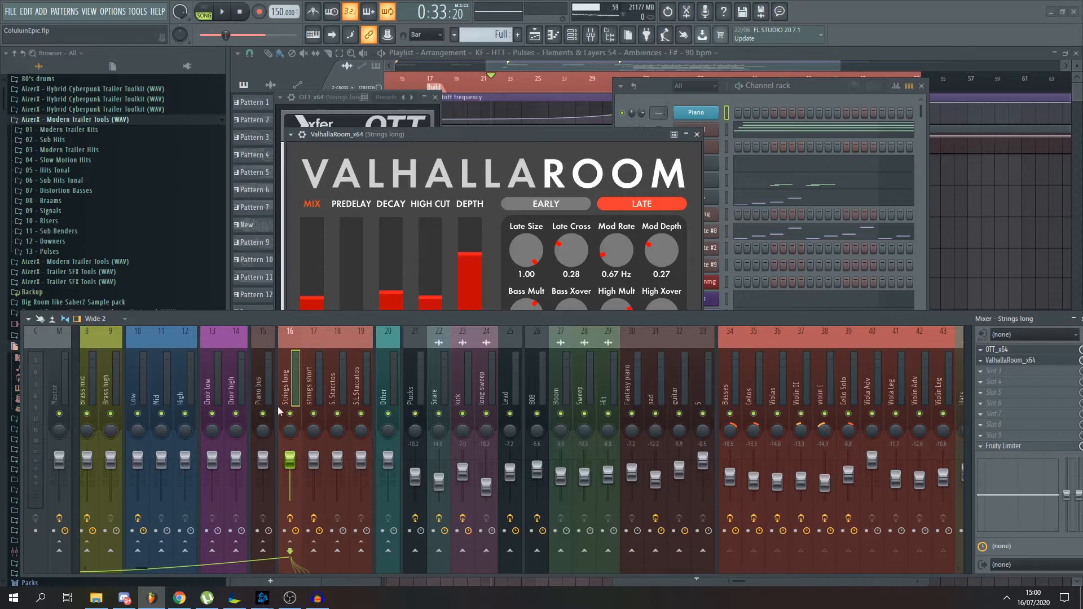
pyautogui.hscroll(5, 316, 571)
pyautogui.hscroll(-4, 217, 567)
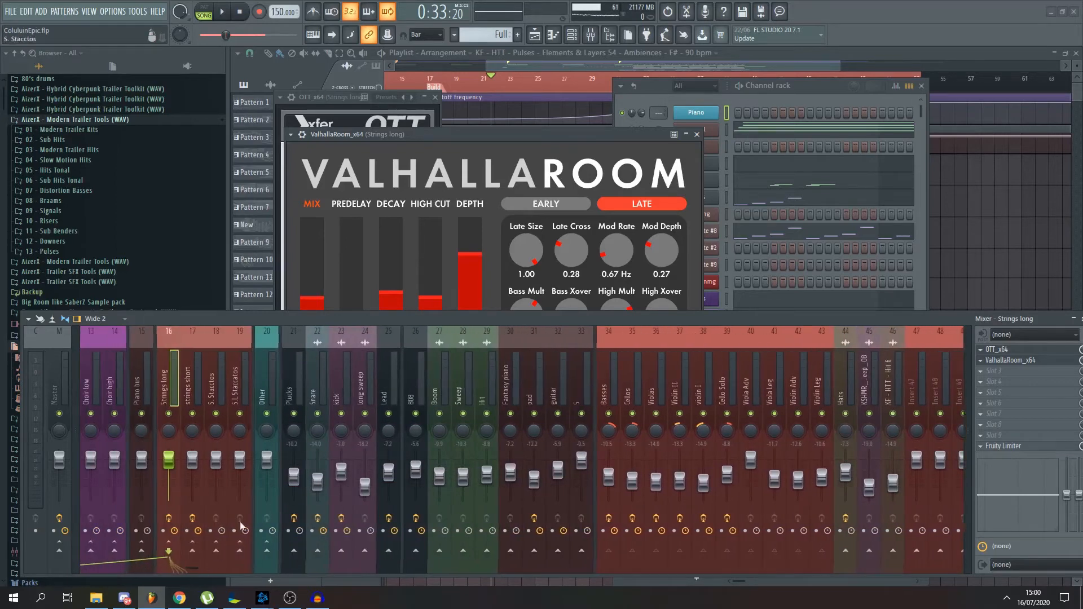
pyautogui.click(345, 388)
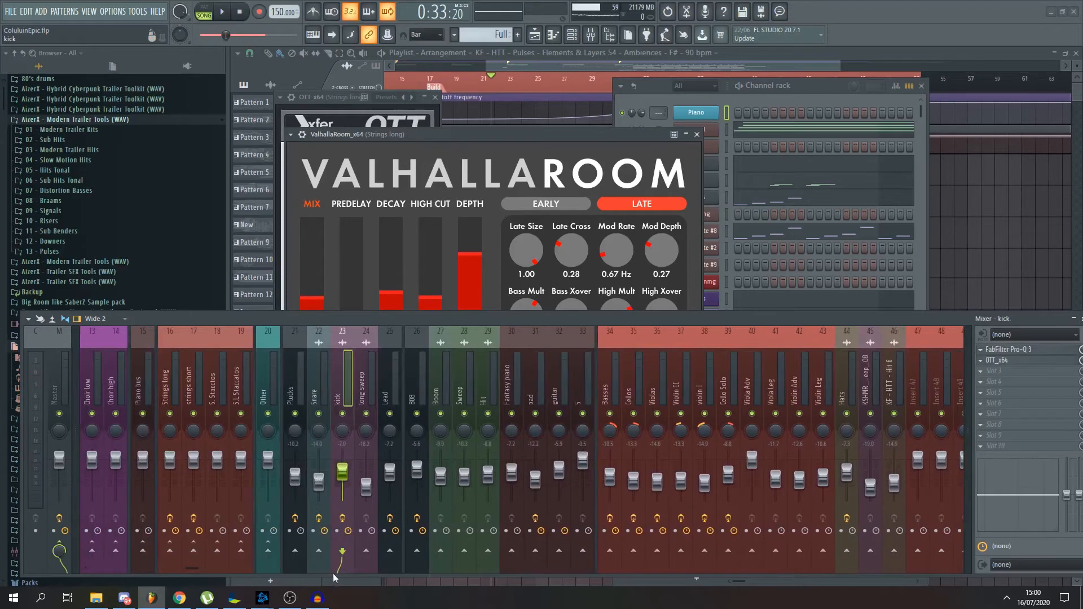
# - Uncover the playlist and play the section from the Climax marker to check the mixer levels
pyautogui.rightClick(947, 208)
pyautogui.press('space')
pyautogui.click(671, 79)
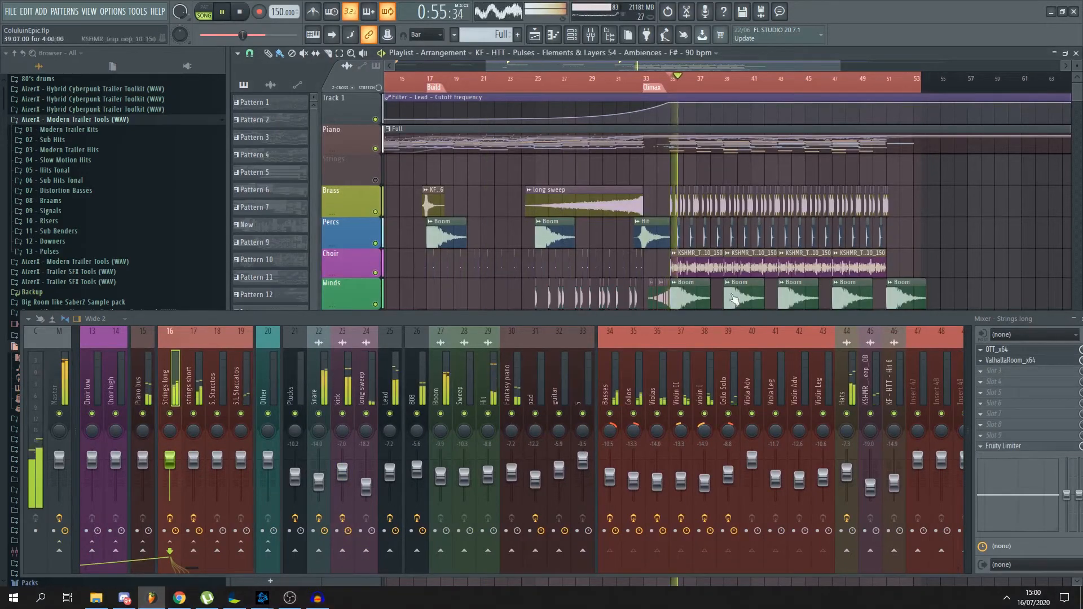
pyautogui.press('space')
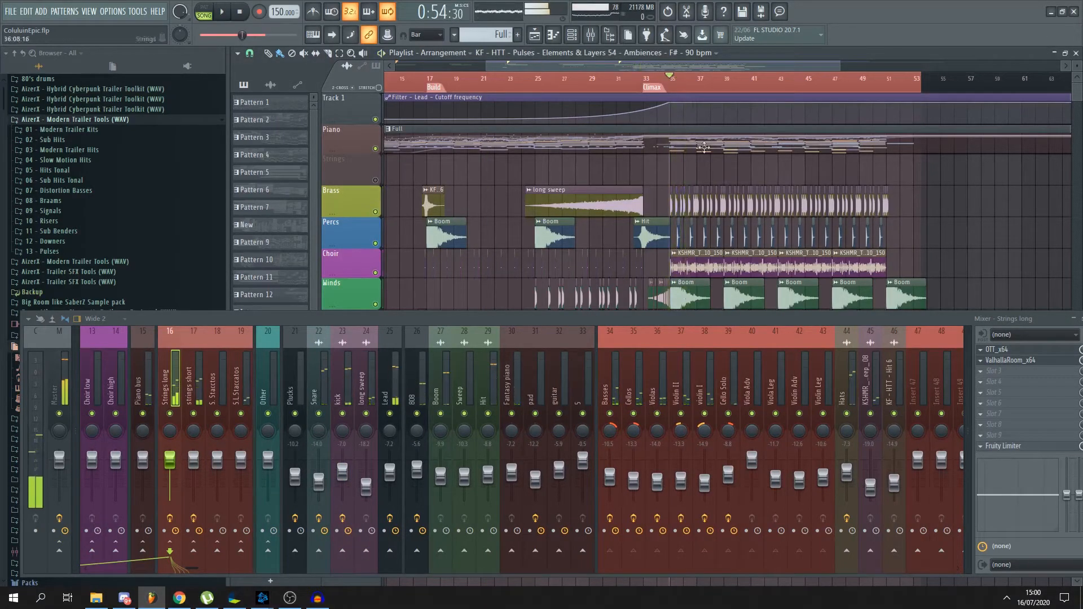
# - Lower the 808 track's volume, trim the Lead's fader slightly and select the 808 mixer track
pyautogui.click(337, 387)
pyautogui.moveTo(419, 469); pyautogui.dragTo(419, 477)
pyautogui.moveTo(390, 472); pyautogui.dragTo(390, 474)
pyautogui.click(420, 387)
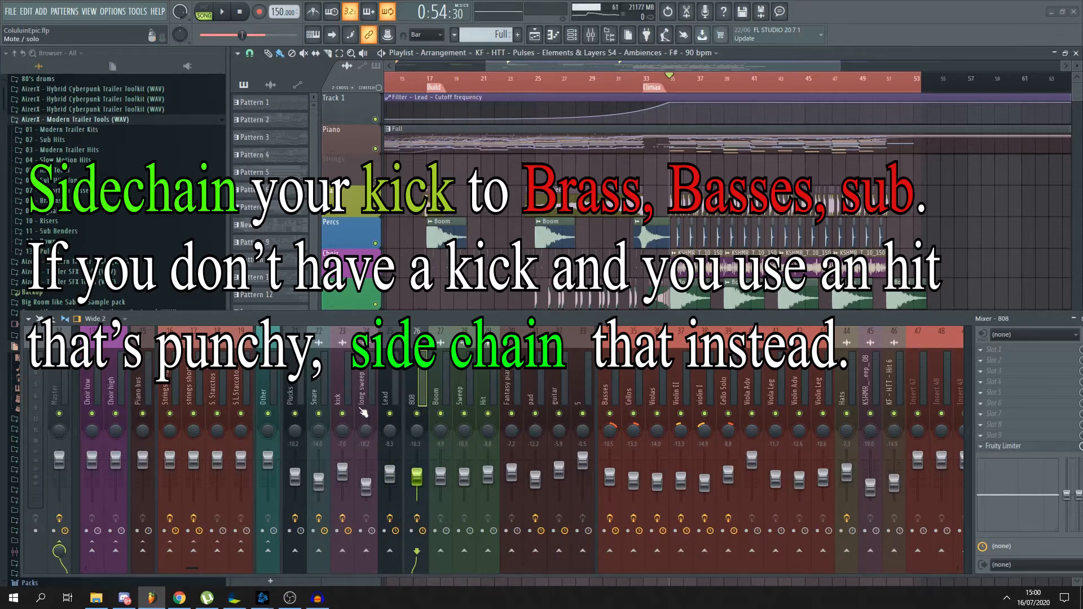
# - Route the kick mixer track to the 808 track as a sidechain source and select the 808 track
pyautogui.click(346, 395)
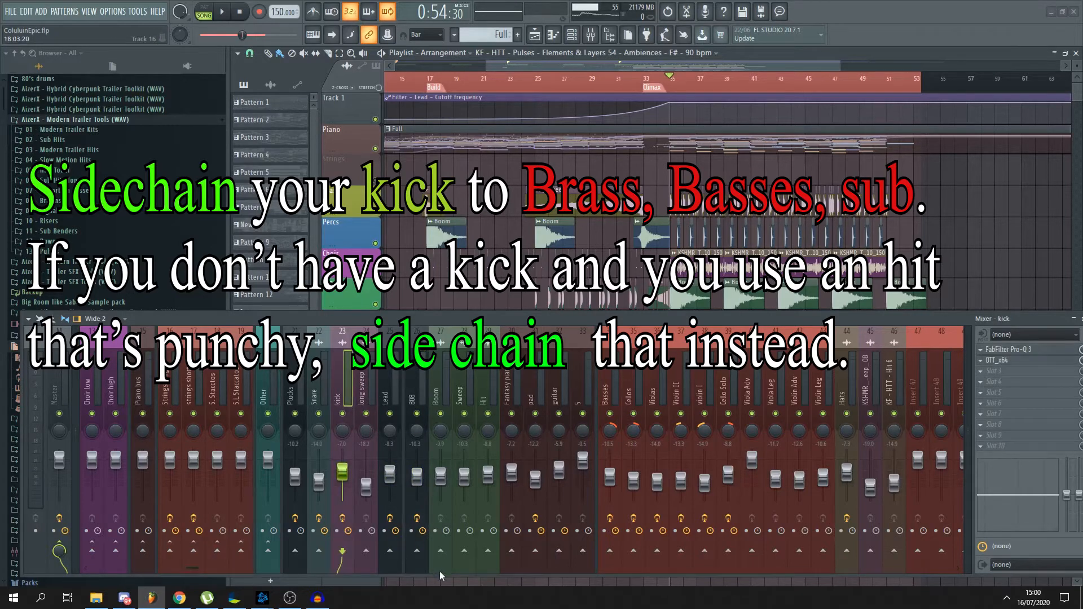
pyautogui.rightClick(424, 558)
pyautogui.click(455, 554)
pyautogui.click(427, 389)
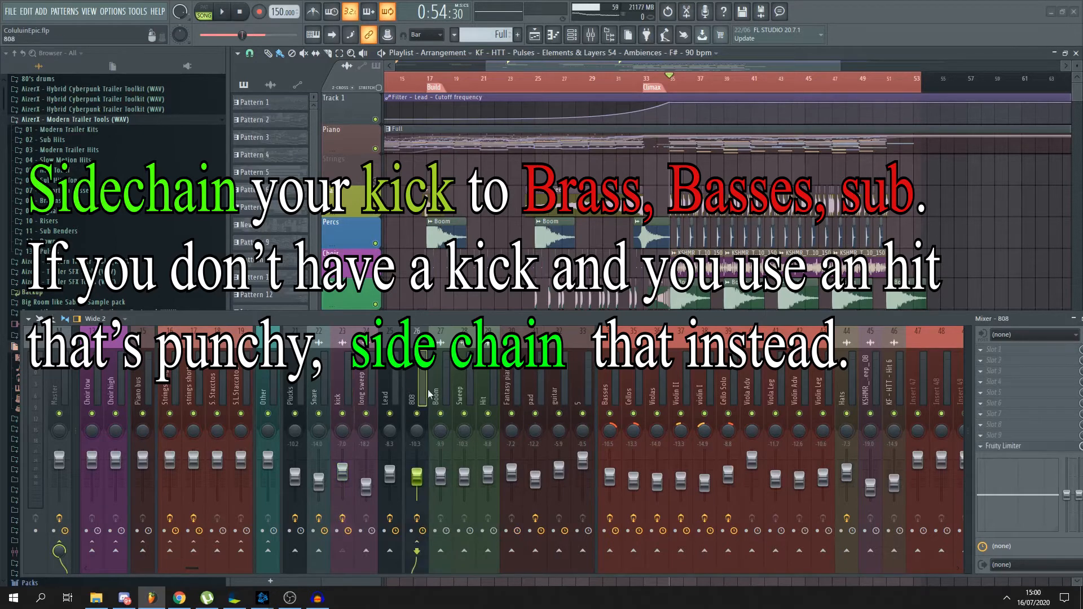
# - Open the 808's Fruity Limiter and play the climax section to check how the kick ducks the 808
pyautogui.click(1004, 446)
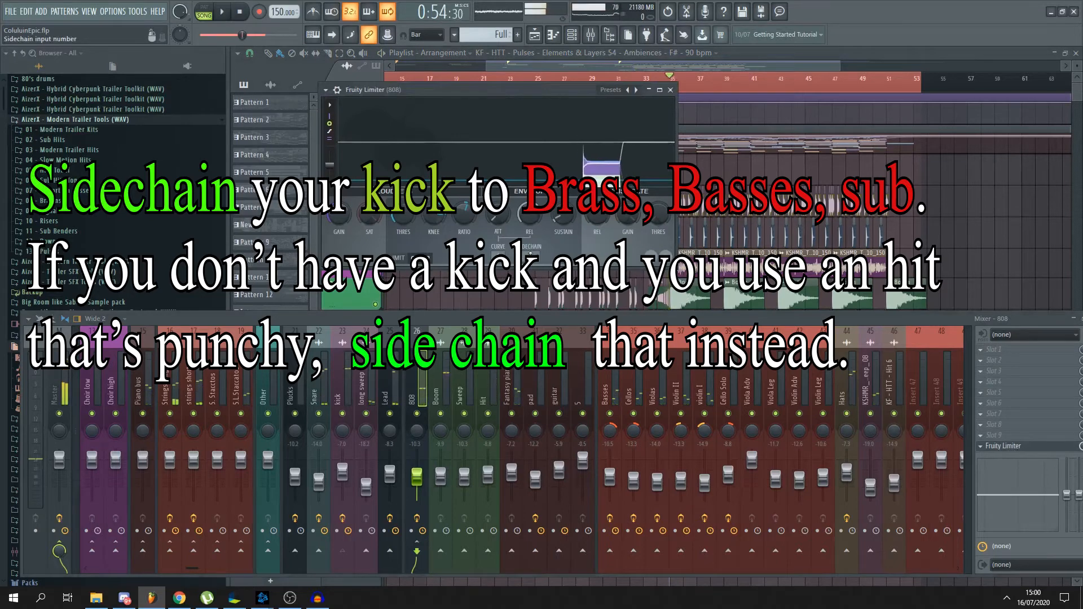
pyautogui.press('space')
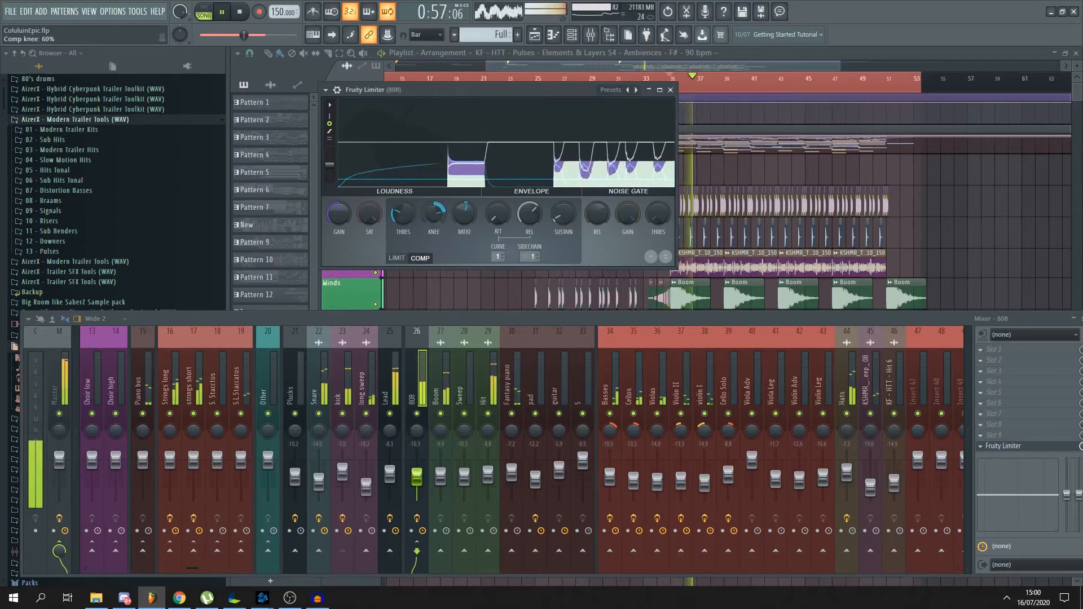
pyautogui.press('space')
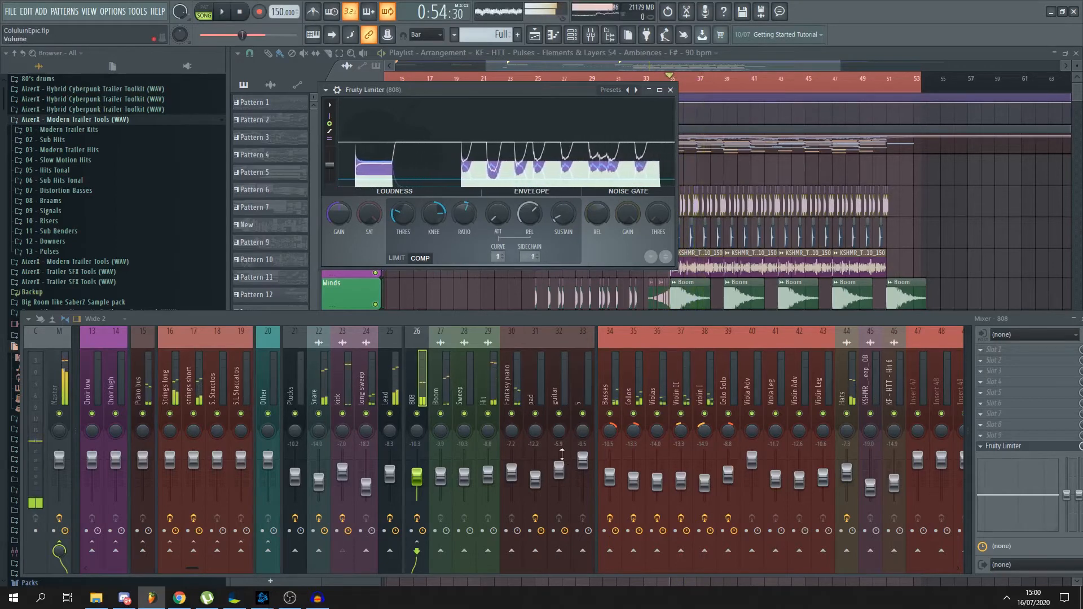
# - Locate the Trailer Hits 4 clip on playlist Track 11 and open its channel settings to select its Hit mixer track
pyautogui.moveTo(537, 323); pyautogui.dragTo(536, 319)
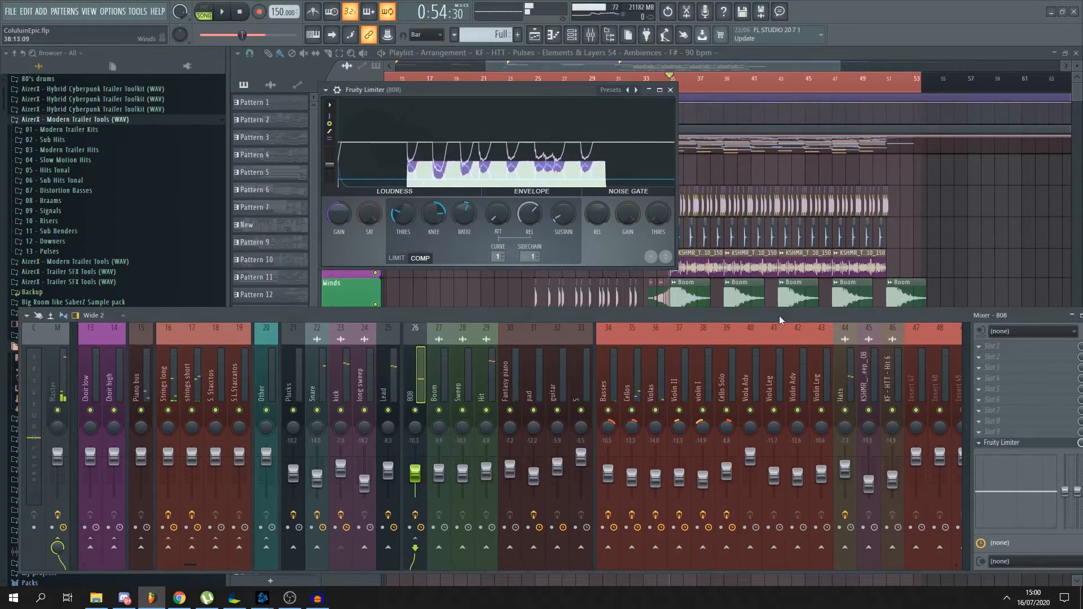
pyautogui.rightClick(979, 218)
pyautogui.scroll(-1, 903, 240)
pyautogui.scroll(3, 901, 237)
pyautogui.scroll(-2, 636, 269)
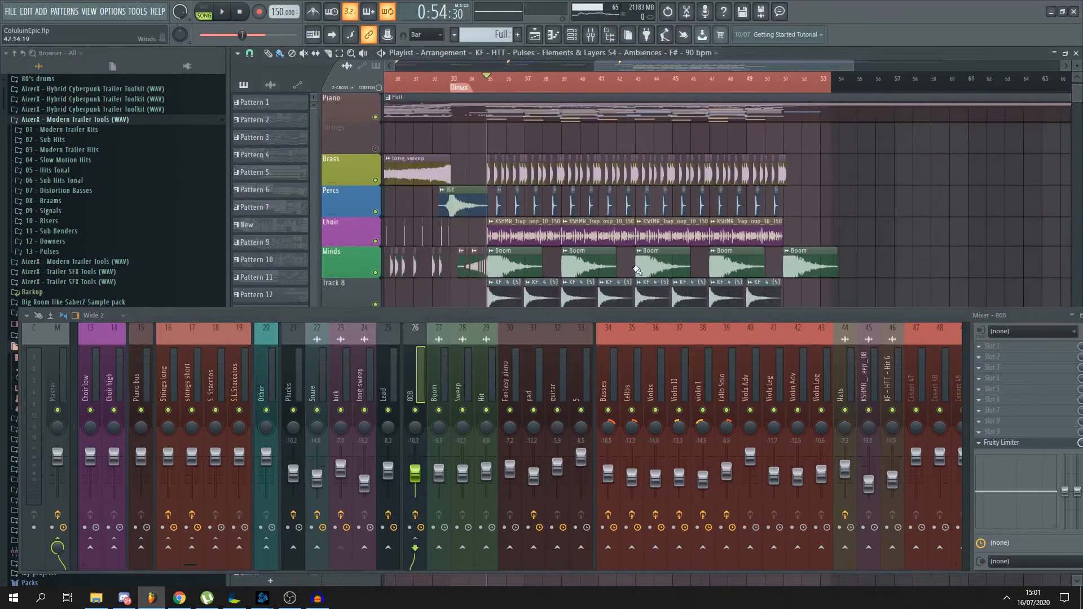
pyautogui.scroll(-3, 463, 293)
pyautogui.scroll(4, 502, 270)
pyautogui.scroll(-2, 507, 268)
pyautogui.scroll(3, 511, 256)
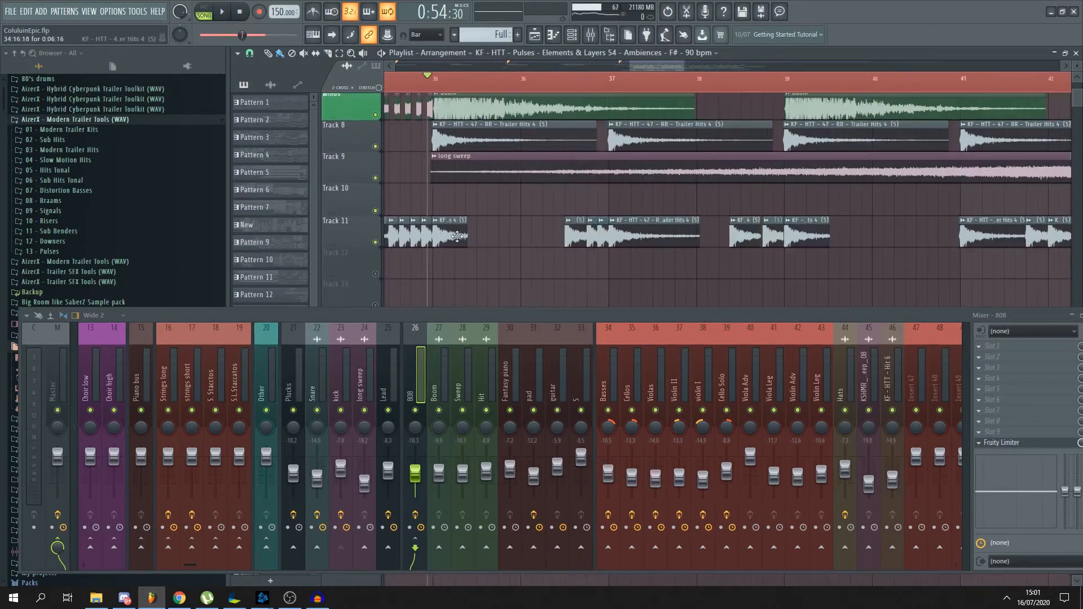
pyautogui.doubleClick(454, 237)
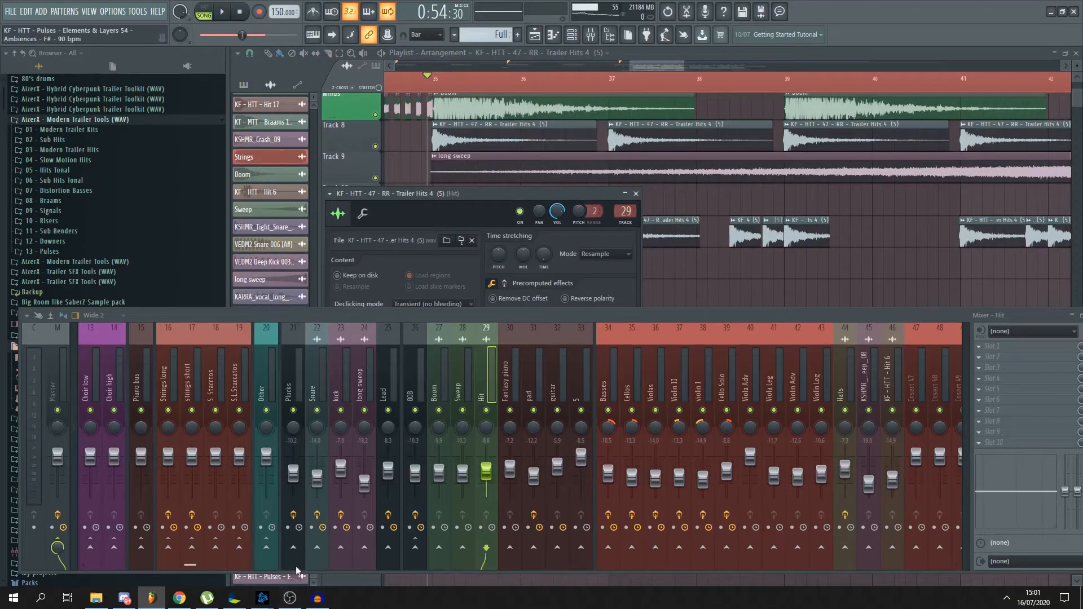
# - Route the Hit mixer track to the Brass mid bus as a sidechain source and select Brass mid
pyautogui.scroll(6, 124, 539)
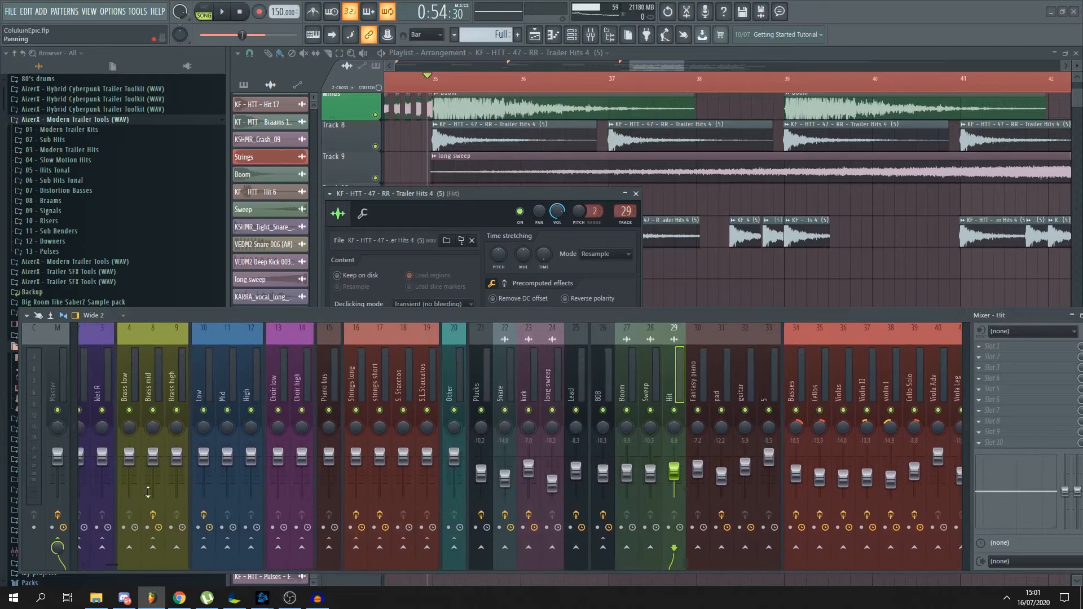
pyautogui.rightClick(152, 547)
pyautogui.click(186, 558)
pyautogui.click(153, 389)
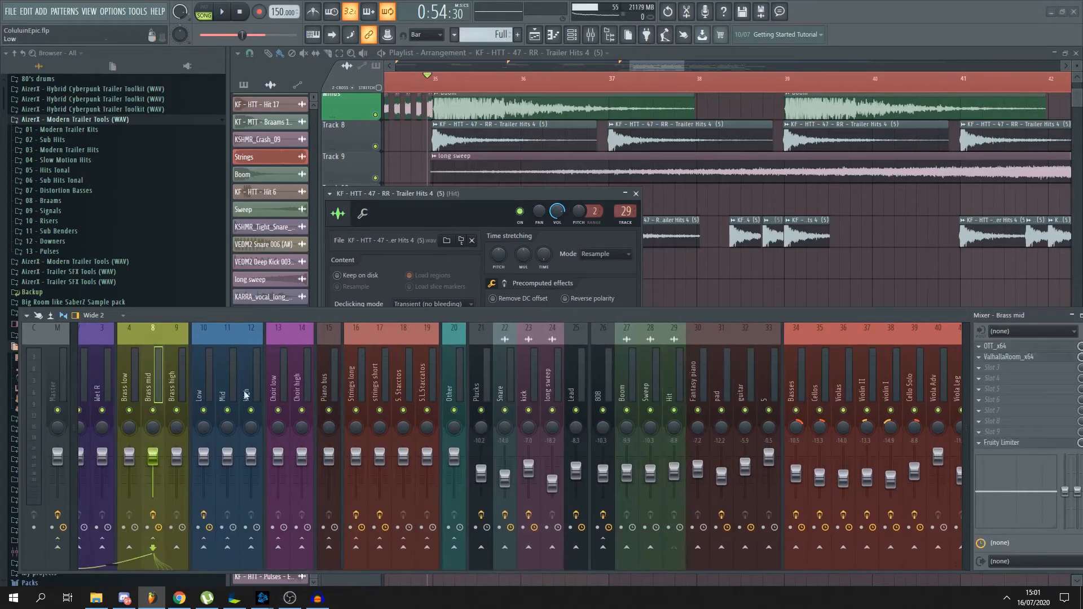
pyautogui.click(1006, 444)
pyautogui.click(1002, 442)
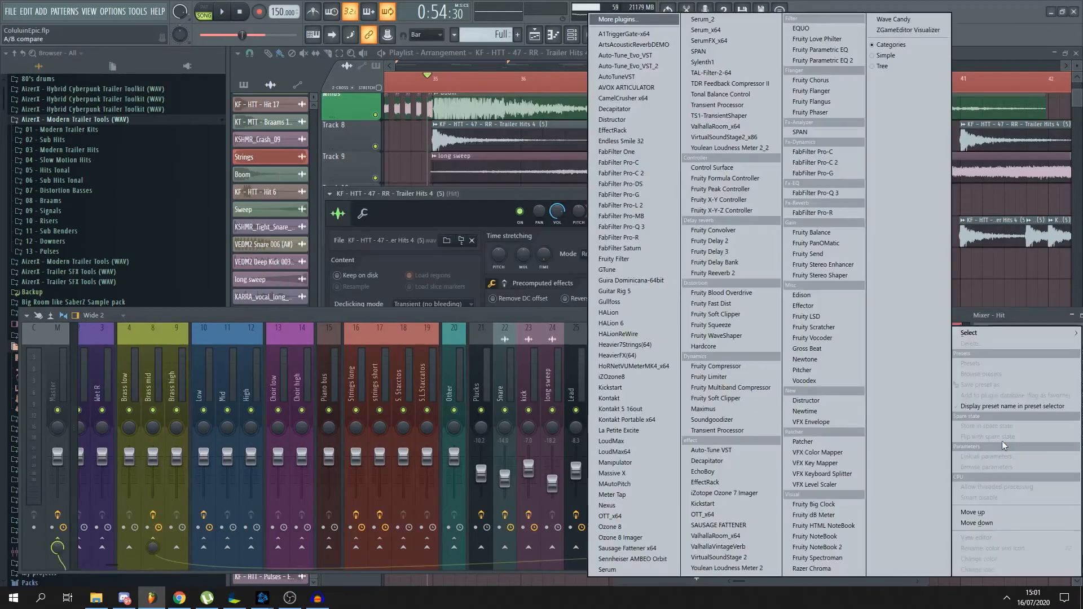
pyautogui.press('Escape')
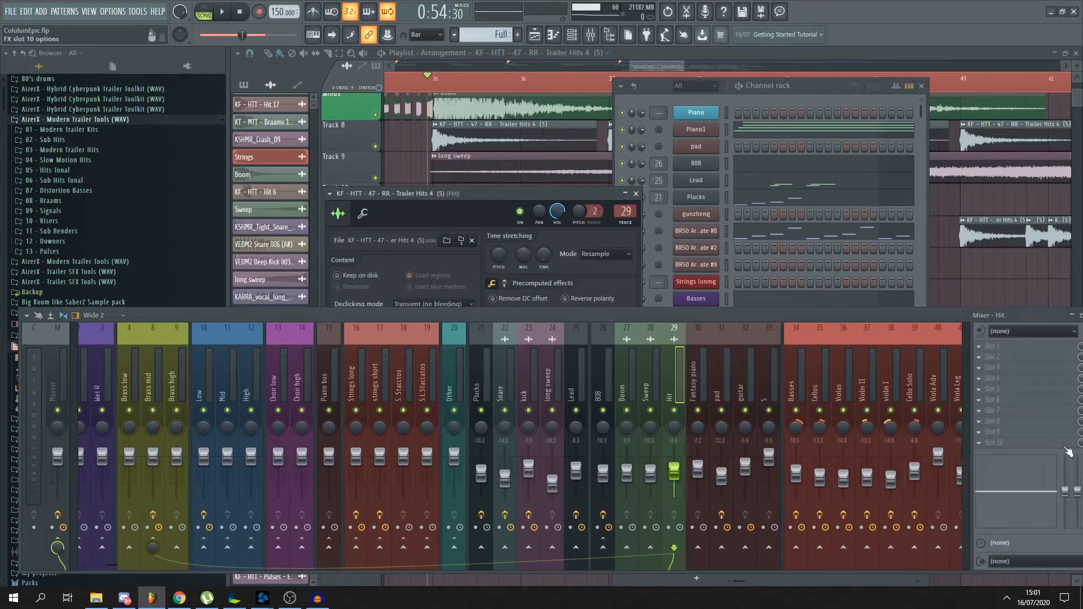
# - Open the Fruity Limiter on Brass mid and set its compressor's sidechain input to Hit
pyautogui.click(153, 389)
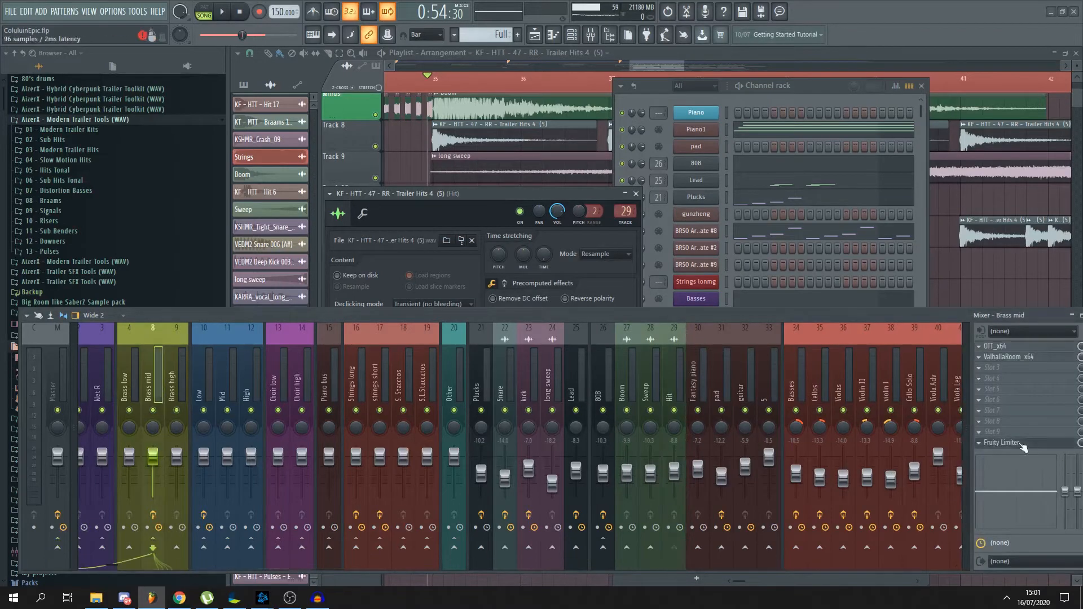
pyautogui.click(1002, 443)
pyautogui.moveTo(424, 145); pyautogui.dragTo(424, 72)
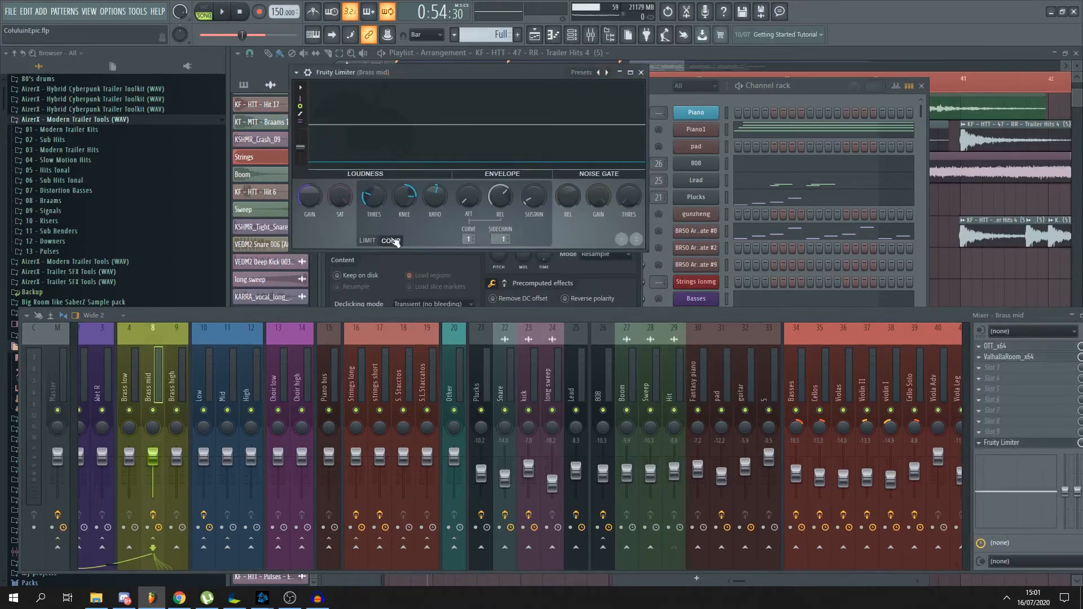
pyautogui.click(502, 238)
pyautogui.click(520, 266)
pyautogui.click(501, 238)
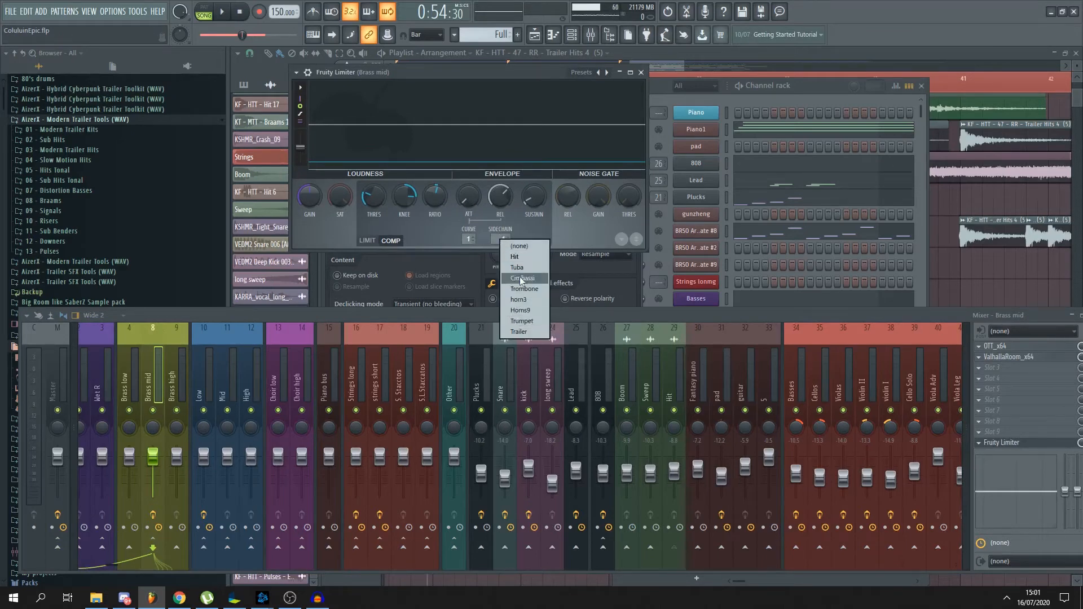
pyautogui.click(518, 258)
# - Play the climax while fine-tuning the Brass mid compressor's threshold, and close the Fruity Limiter
pyautogui.press('space')
pyautogui.moveTo(374, 197); pyautogui.dragTo(373, 202)
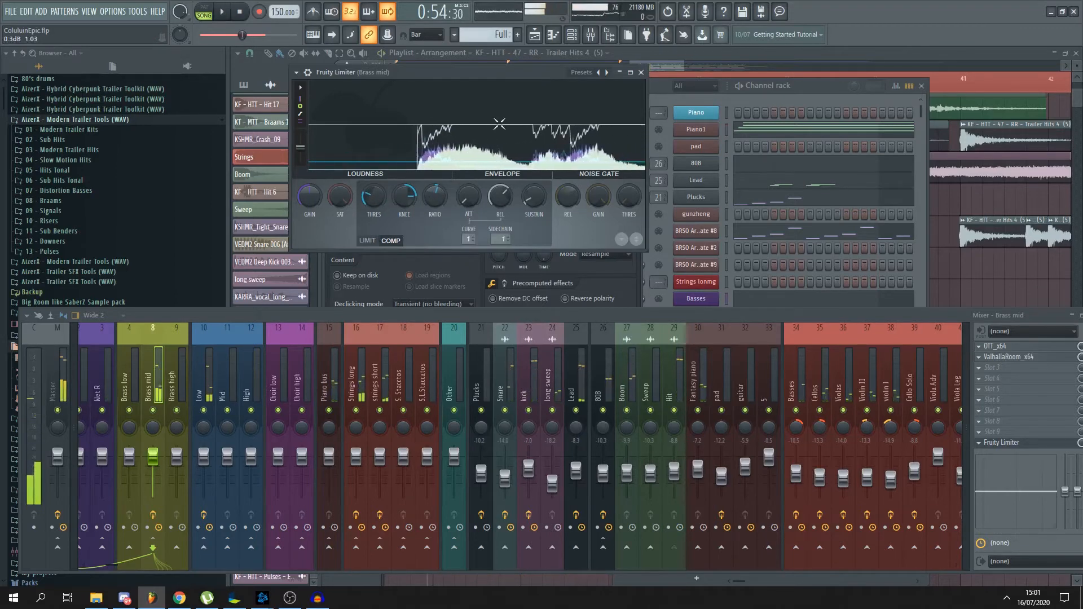
pyautogui.click(641, 72)
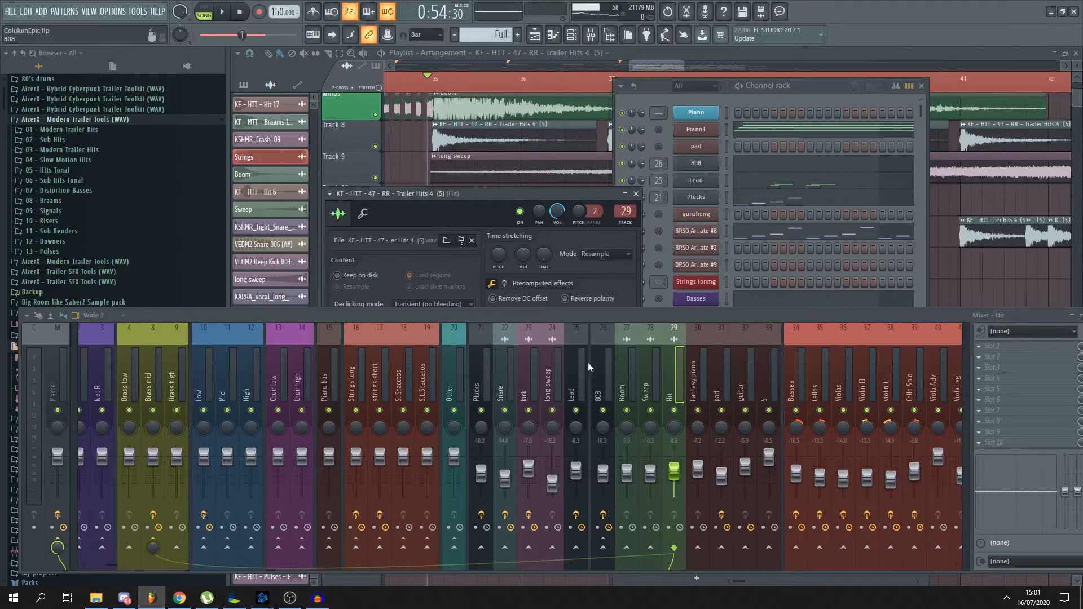
# - Inspect the long sweep, kick and 808 mixer tracks to review the sidechain routing
pyautogui.click(557, 378)
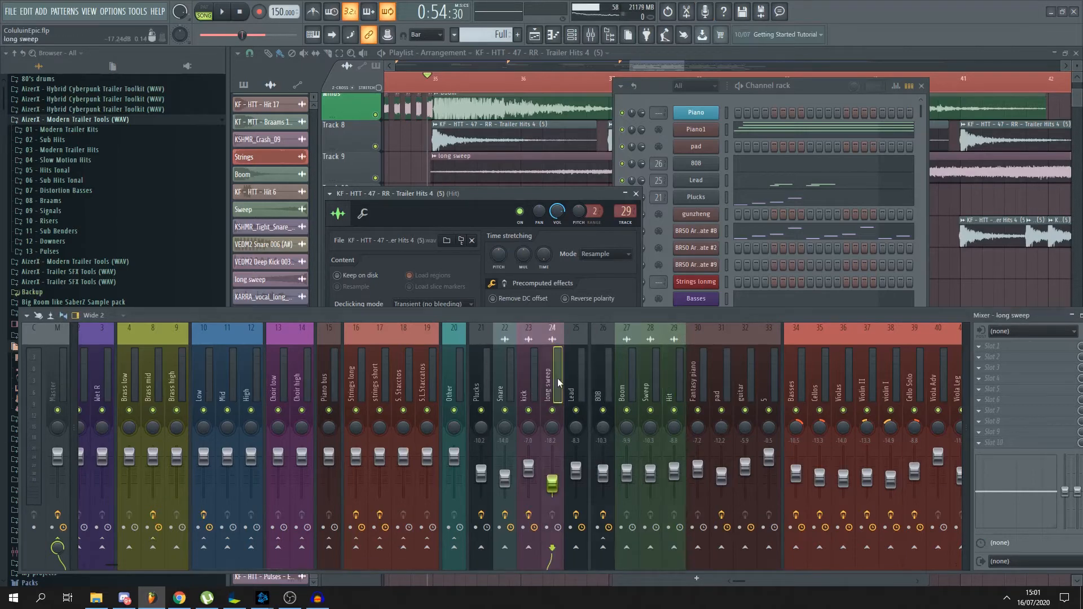
pyautogui.click(532, 378)
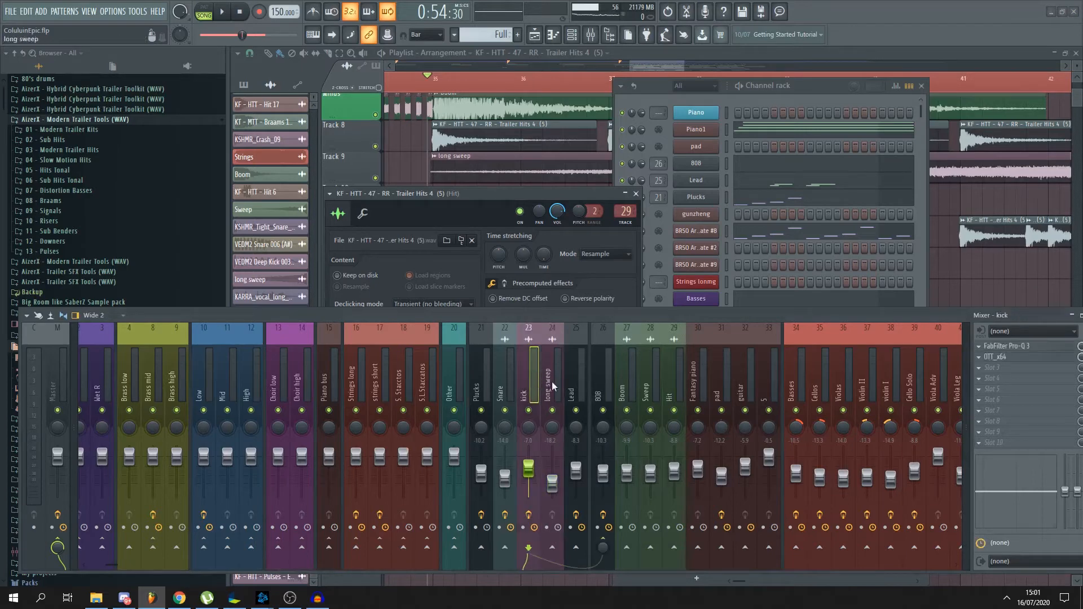
pyautogui.click(598, 374)
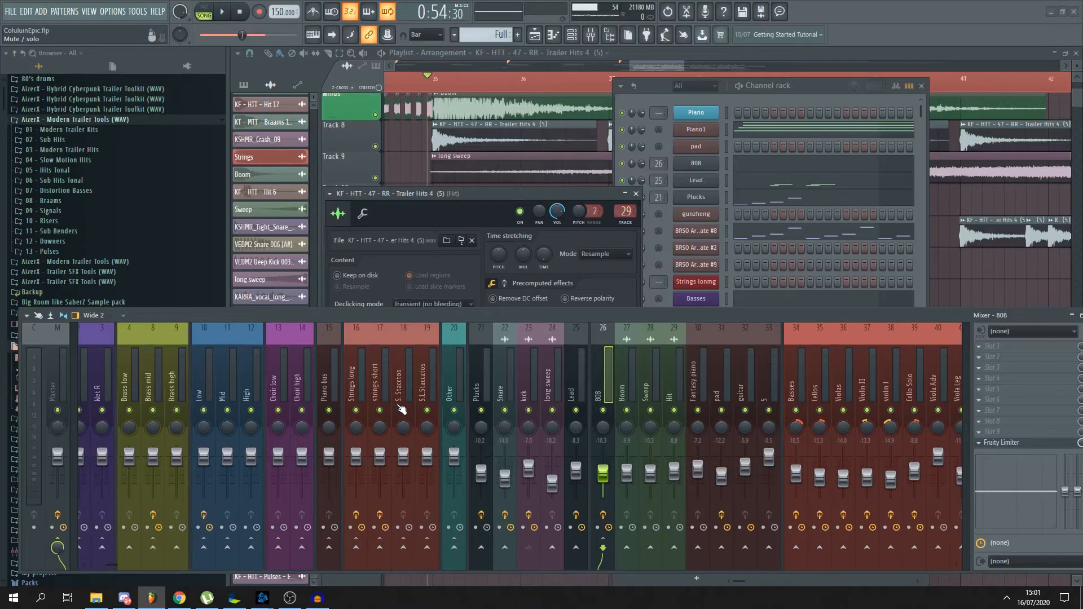
# - Examine the panning of the string tracks, including Basses Stac Spic, Basses, Cellos and Cello Solo
pyautogui.moveTo(520, 564); pyautogui.dragTo(372, 570)
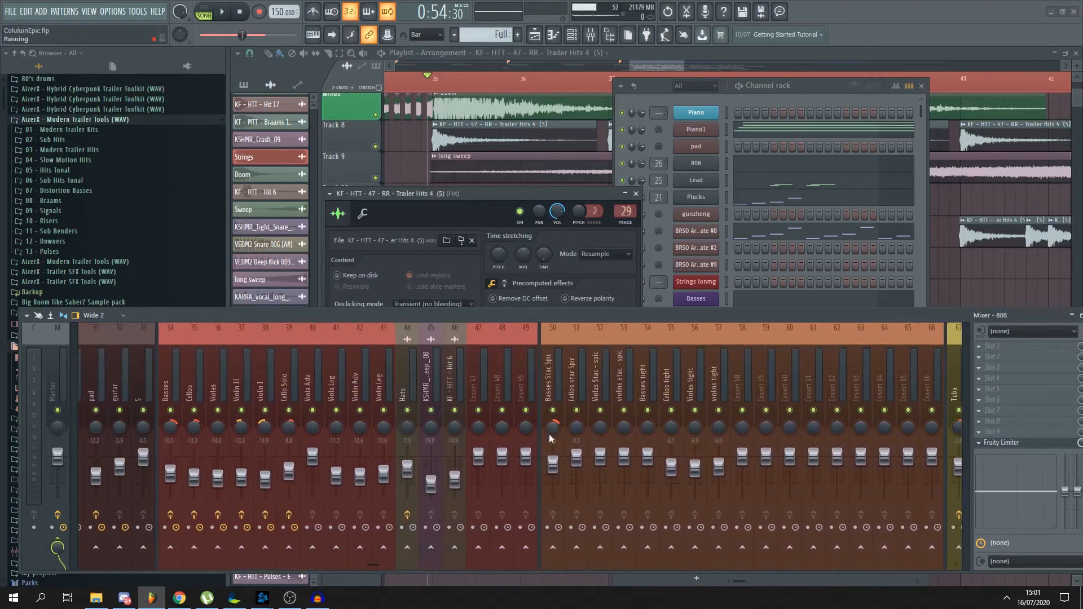
pyautogui.click(549, 434)
pyautogui.moveTo(297, 570); pyautogui.dragTo(279, 564)
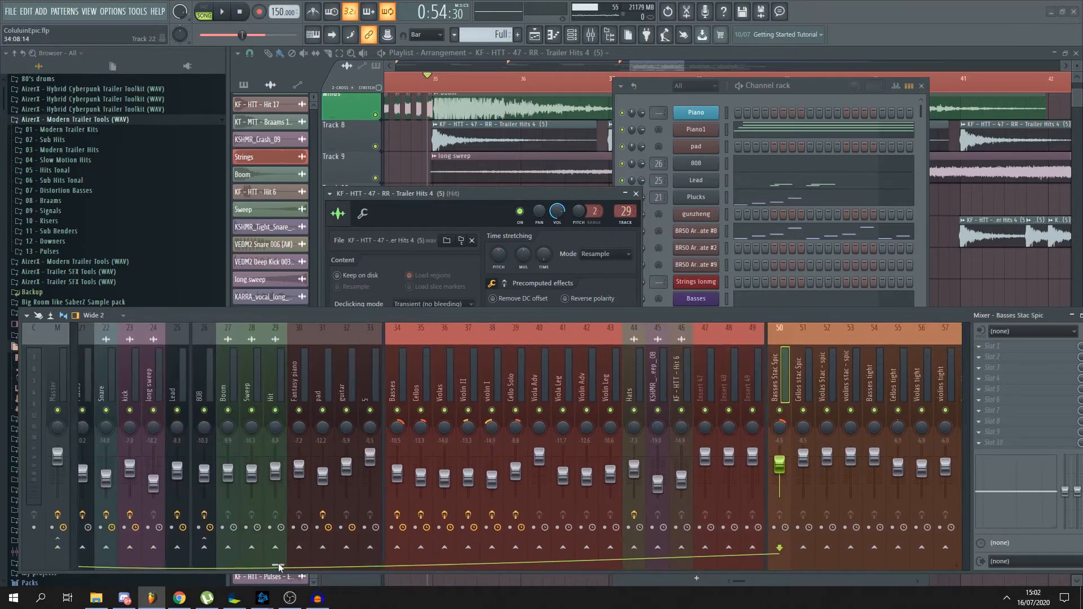
pyautogui.click(401, 428)
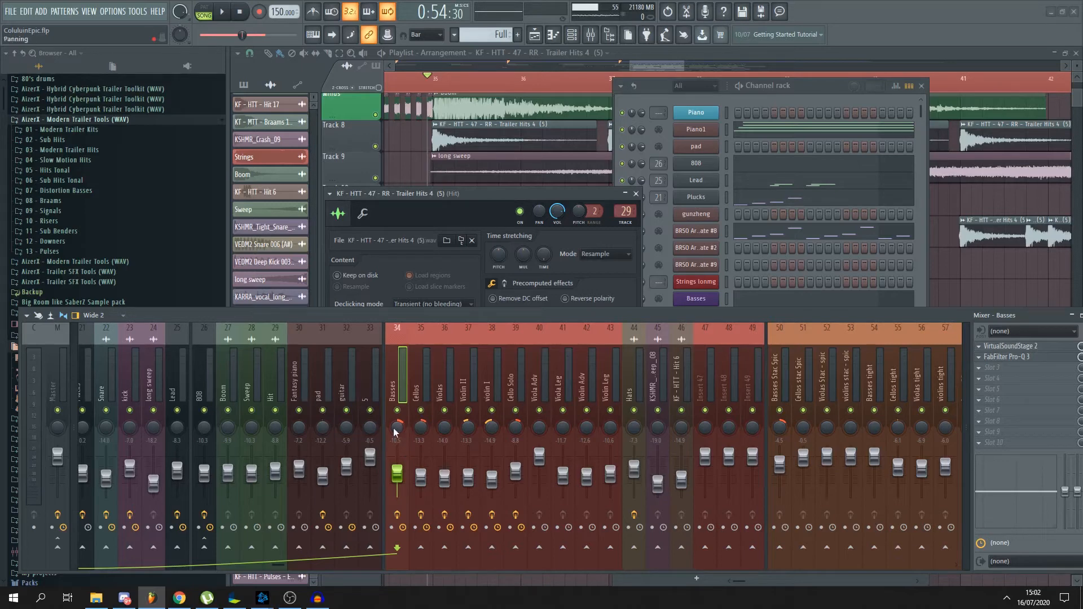
pyautogui.moveTo(395, 432); pyautogui.dragTo(395, 413)
pyautogui.click(421, 433)
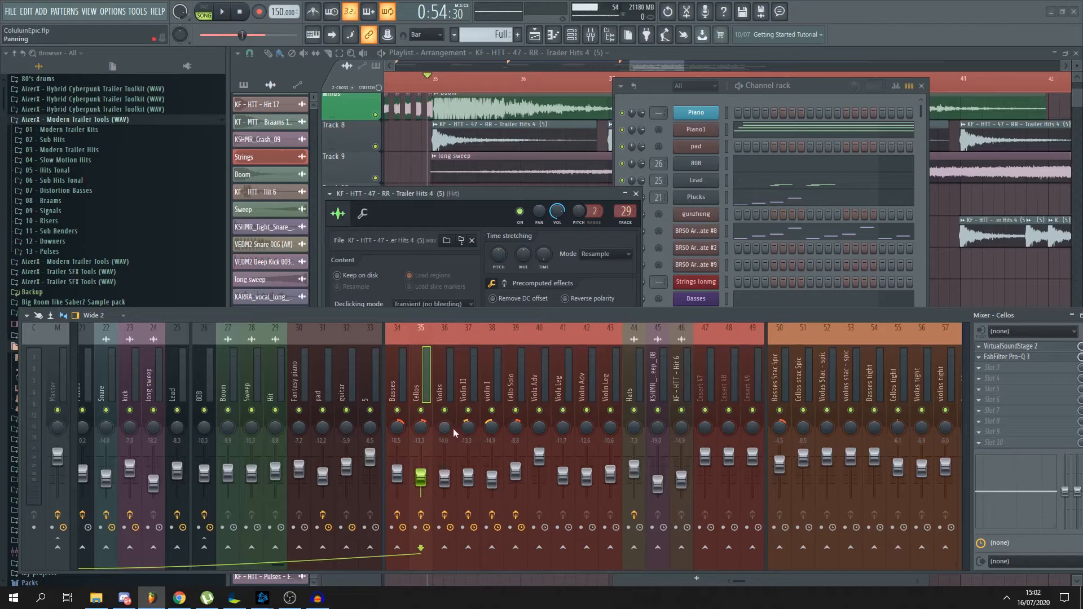
pyautogui.click(518, 430)
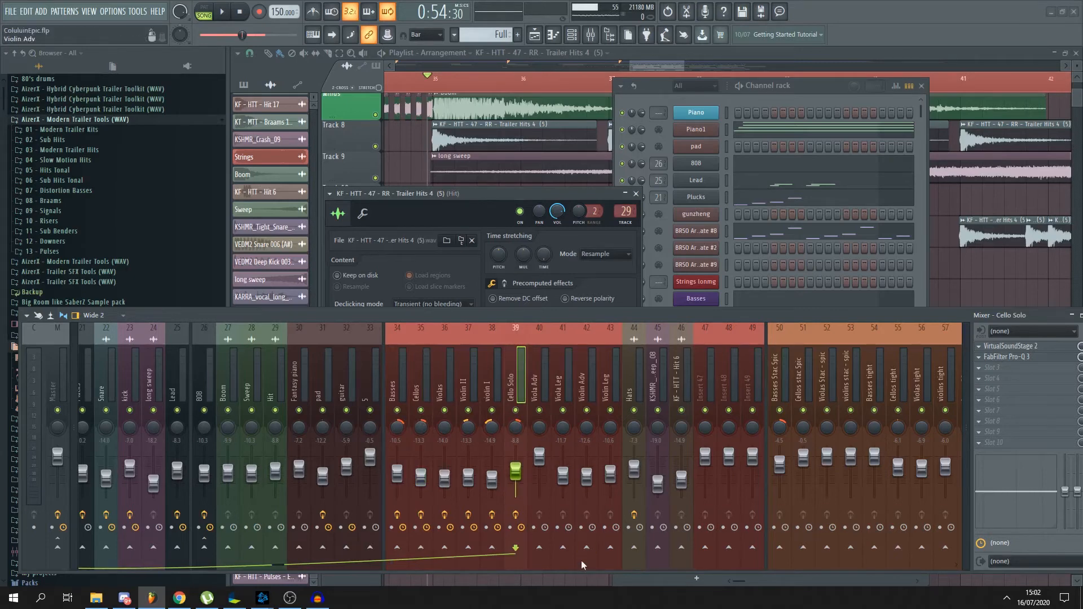
# - Review the brass tracks' panning in the mixer and select the Gongs track
pyautogui.scroll(-5, 586, 564)
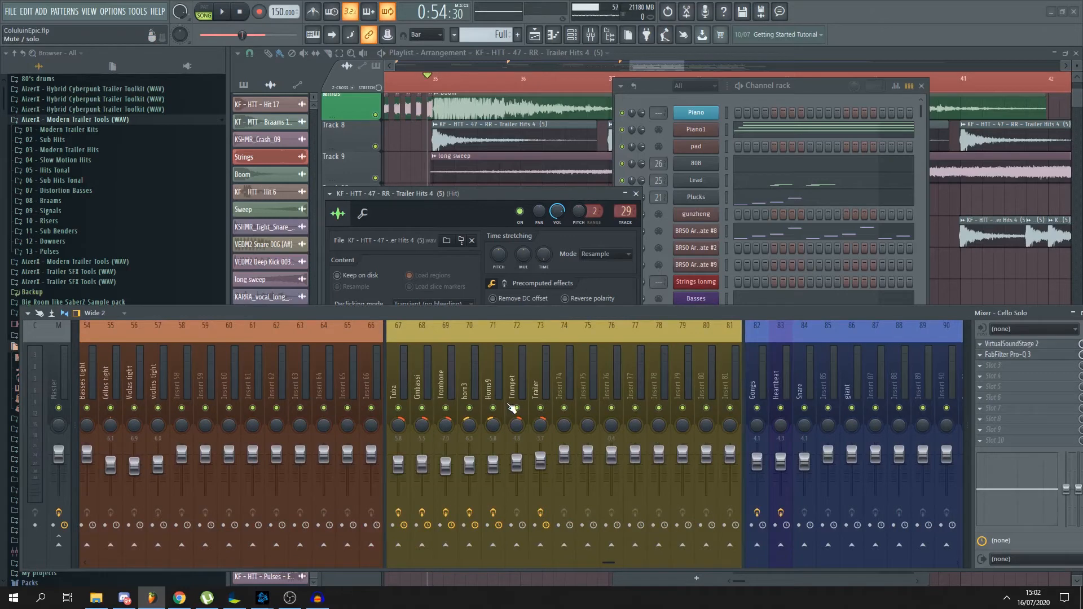
pyautogui.moveTo(608, 562); pyautogui.dragTo(695, 556)
pyautogui.click(562, 380)
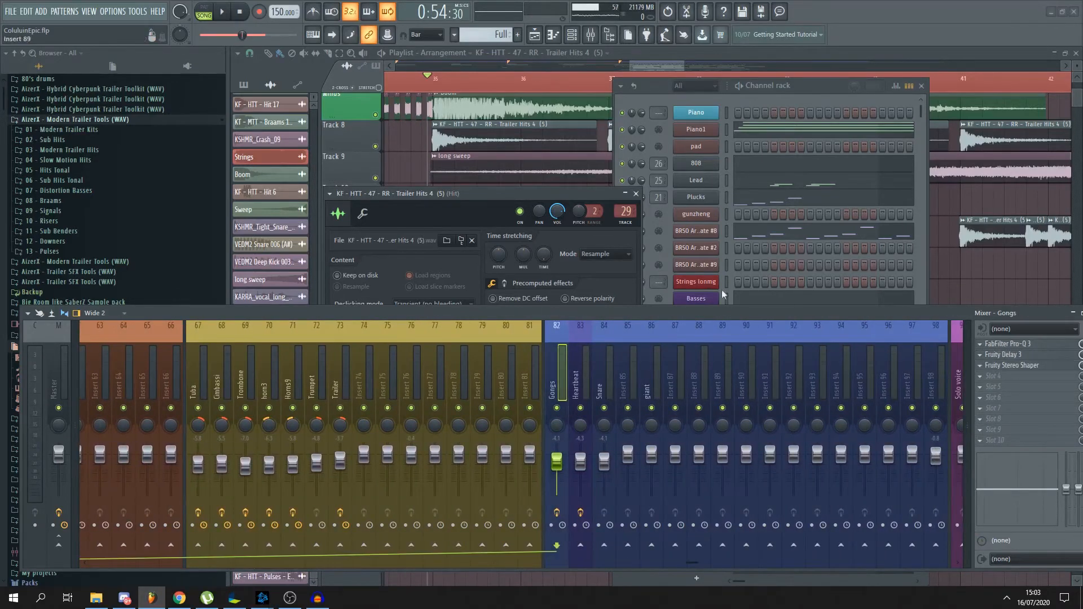
# - Open FabFilter Pro-Q 3 on the Gongs track and set its 48 dB/oct low cut to 102.69 Hz during playback
pyautogui.press('space')
pyautogui.press('space')
pyautogui.moveTo(908, 313); pyautogui.dragTo(855, 301)
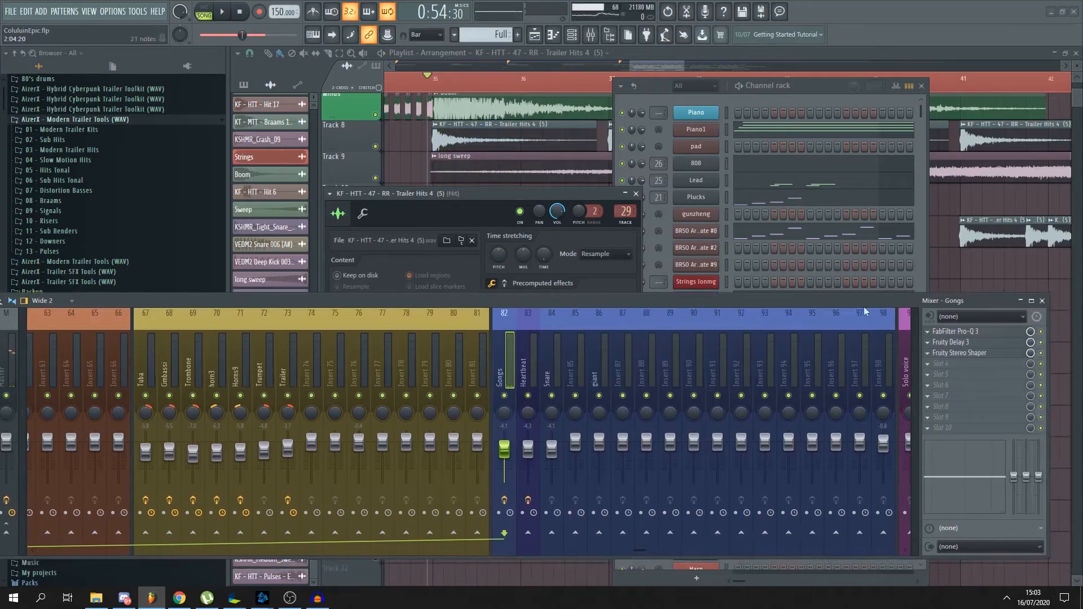
pyautogui.click(968, 333)
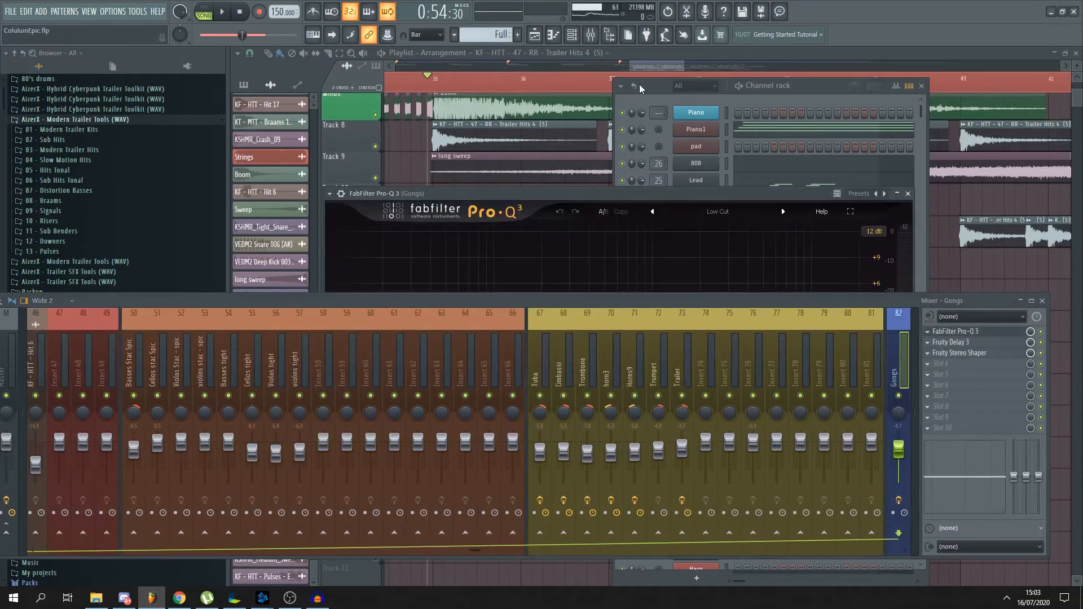
pyautogui.moveTo(668, 192); pyautogui.dragTo(601, 44)
pyautogui.press('space')
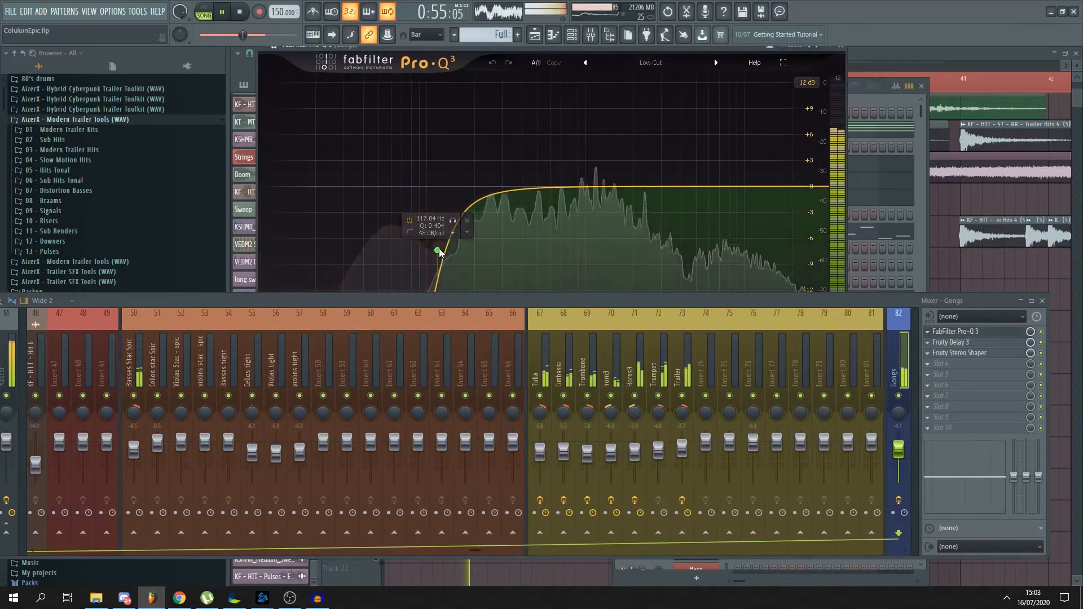
pyautogui.press('space')
pyautogui.moveTo(547, 299); pyautogui.dragTo(560, 401)
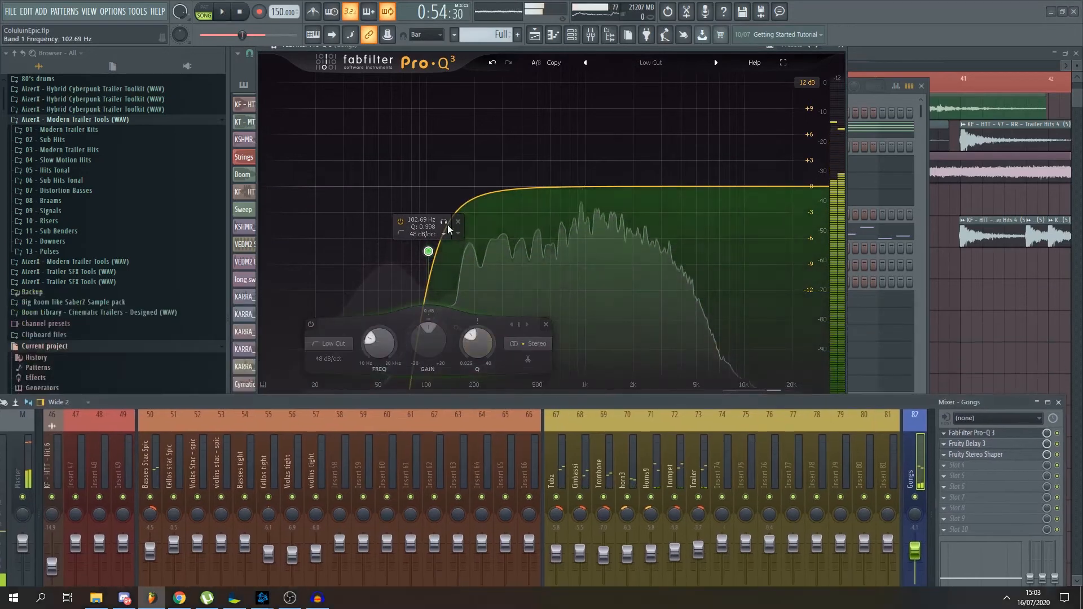
# - Add a high shelf of +5.09 dB at 22718 Hz to the Gongs EQ, audition it and close Pro-Q 3
pyautogui.click(821, 185)
pyautogui.moveTo(821, 185); pyautogui.dragTo(803, 165)
pyautogui.press('space')
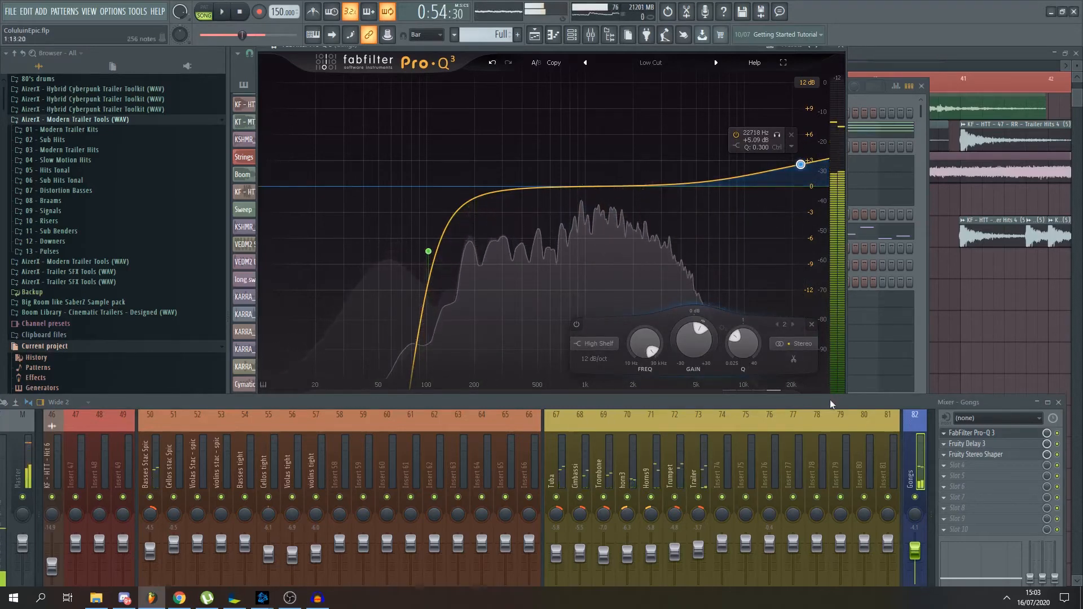
pyautogui.press('space')
pyautogui.moveTo(830, 398); pyautogui.dragTo(835, 309)
pyautogui.click(841, 48)
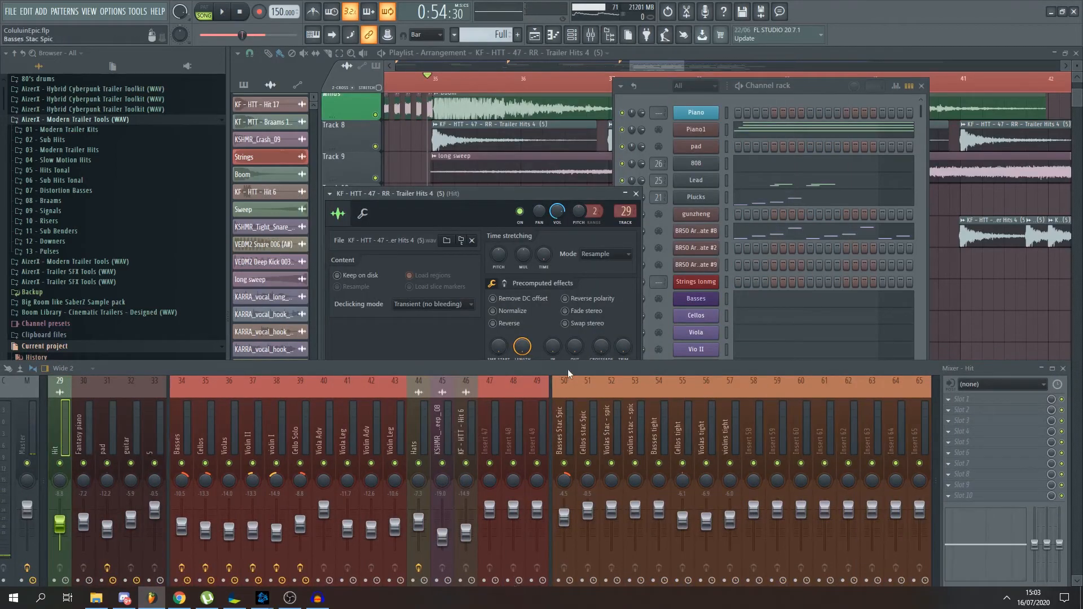
# - Reselect the Gongs track and reposition the mixer so its effect slots are accessible
pyautogui.moveTo(568, 370); pyautogui.dragTo(608, 257)
pyautogui.moveTo(452, 506); pyautogui.dragTo(659, 510)
pyautogui.click(715, 339)
pyautogui.moveTo(887, 255); pyautogui.dragTo(682, 255)
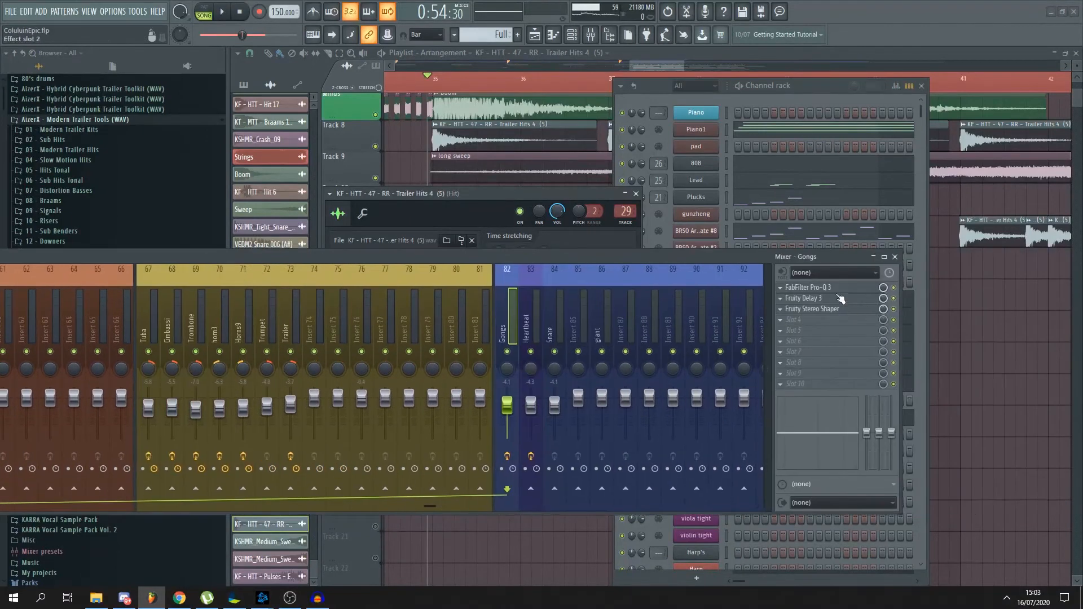
# - Load the Ping pong preset in the Gongs track's Fruity Delay 3, with wet output at 100%, and close the plugin
pyautogui.click(840, 299)
pyautogui.moveTo(472, 191); pyautogui.dragTo(543, 123)
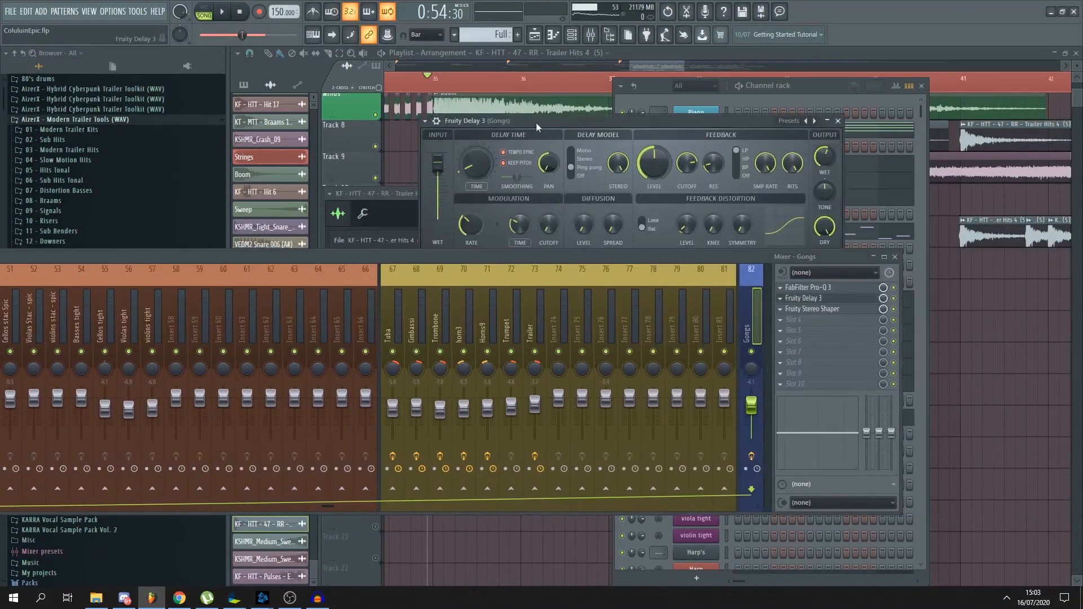
pyautogui.moveTo(530, 255); pyautogui.dragTo(564, 326)
pyautogui.moveTo(672, 117); pyautogui.dragTo(639, 181)
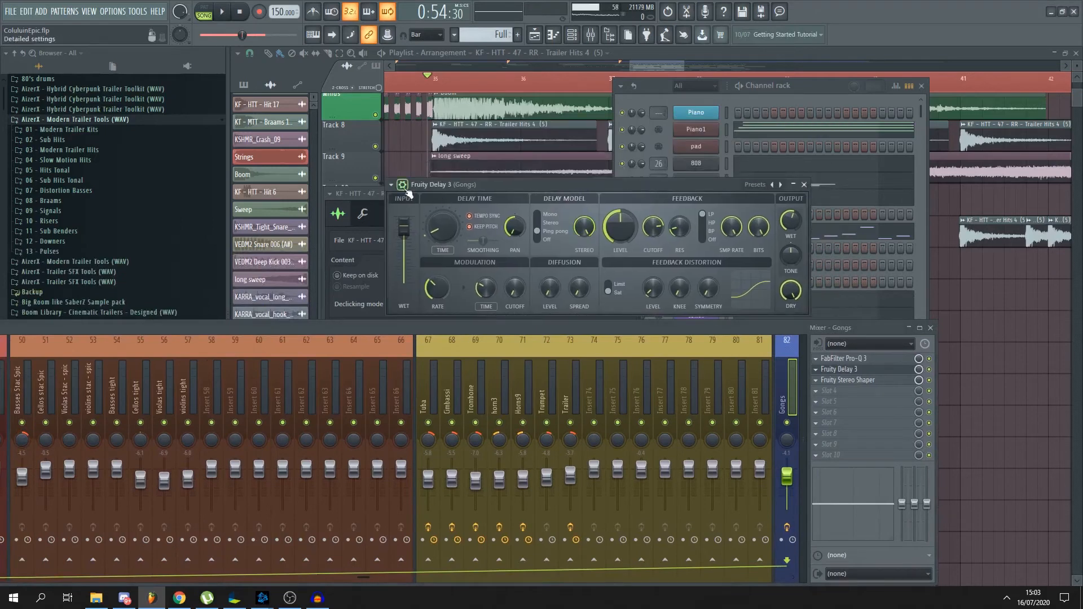
pyautogui.click(391, 184)
pyautogui.moveTo(428, 230)
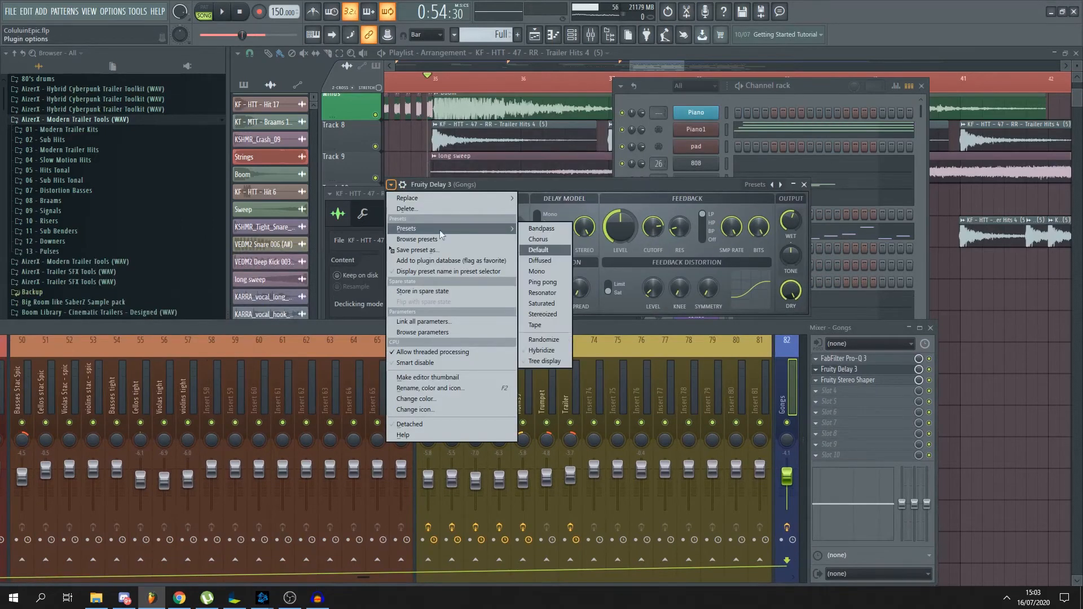
pyautogui.click(555, 284)
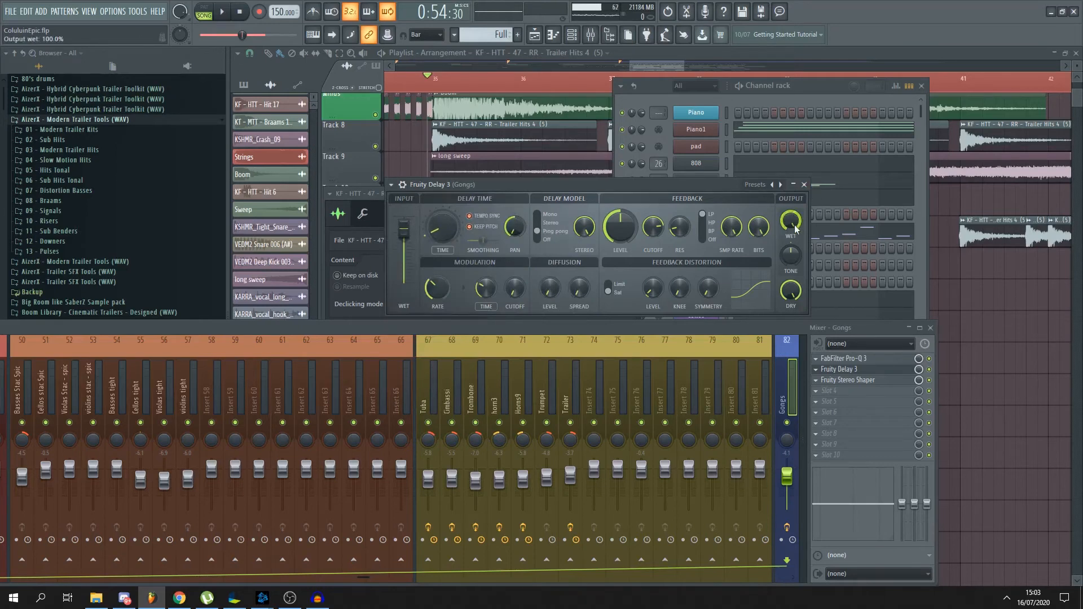
pyautogui.click(804, 184)
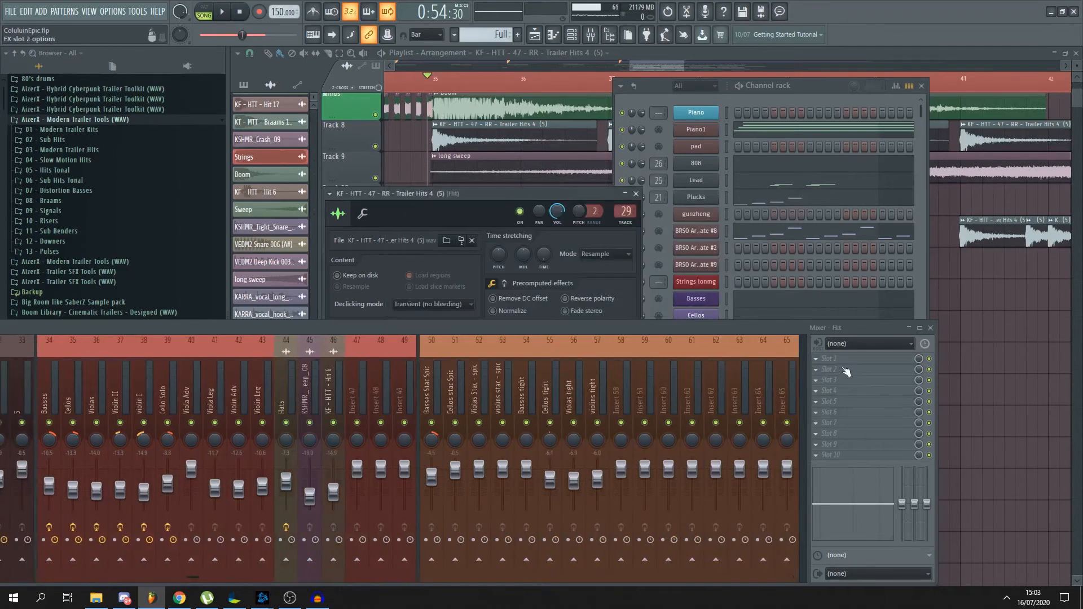
# - Open Fruity Stereo Shaper on the Gongs track and review the bus tracks at the start of the mixer
pyautogui.moveTo(193, 577); pyautogui.dragTo(548, 573)
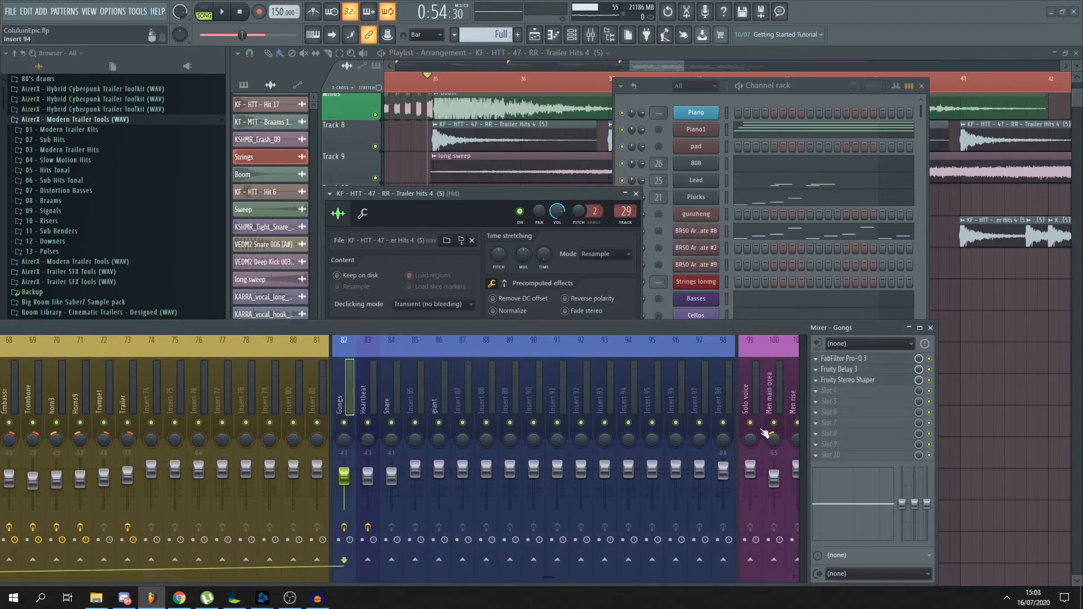
pyautogui.click(860, 382)
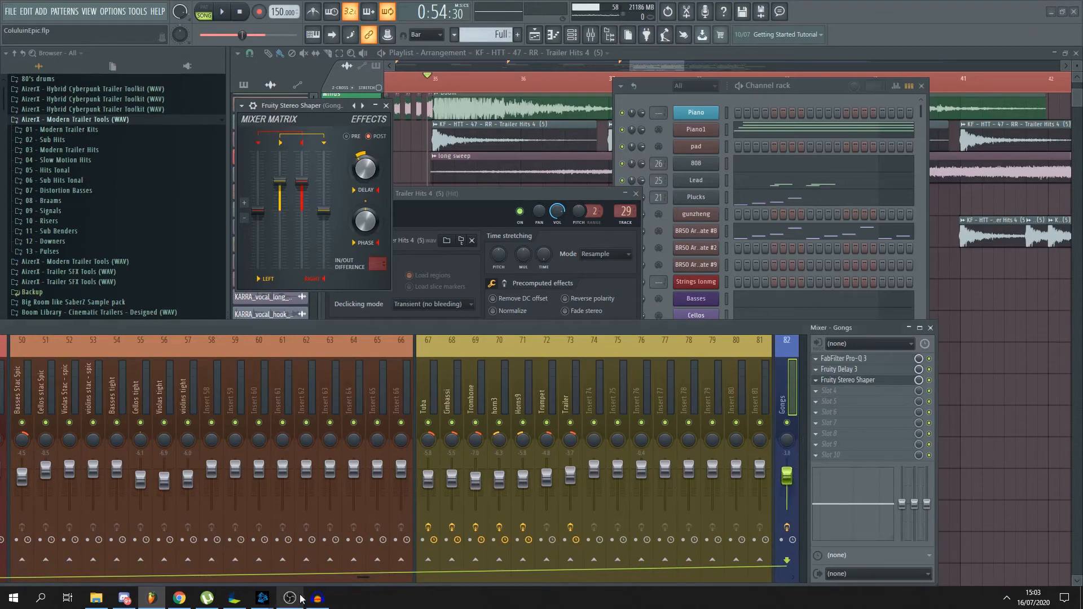
pyautogui.scroll(9, 366, 431)
pyautogui.moveTo(386, 333); pyautogui.dragTo(526, 302)
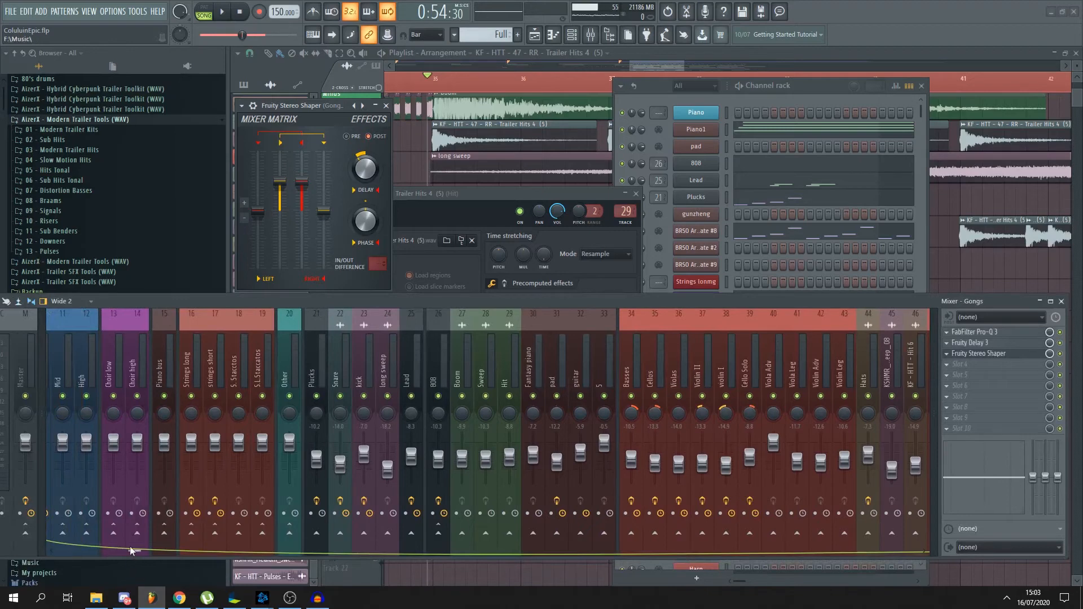
pyautogui.scroll(3, 129, 546)
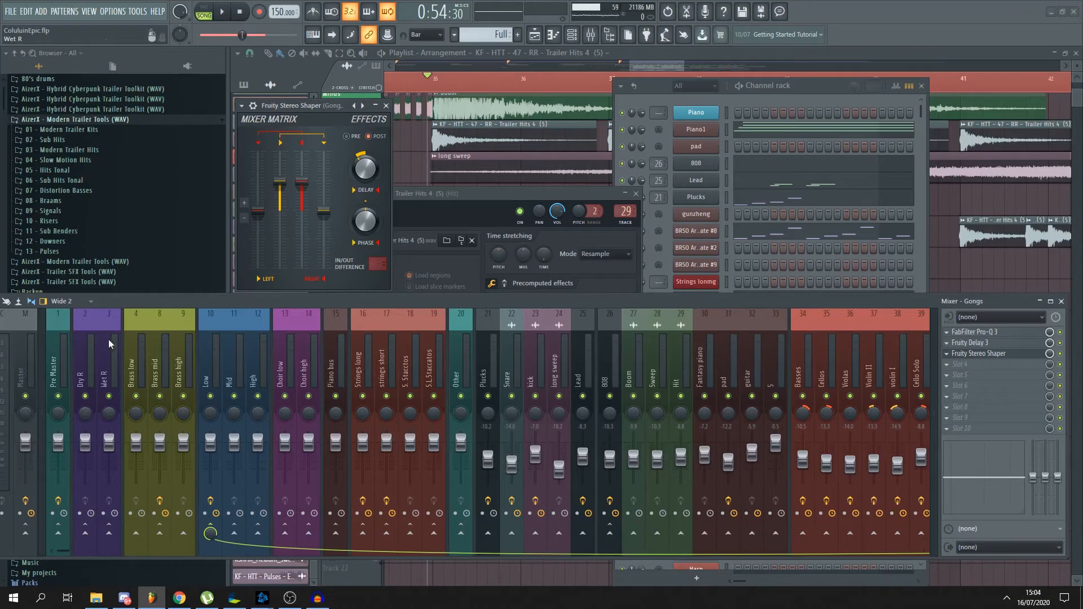
# - Open the Master track's FabFilter Pro-Q 3 and clear the mixer and Ozone 8 windows out of its way
pyautogui.moveTo(1082, 17); pyautogui.dragTo(617, 130)
pyautogui.click(365, 389)
pyautogui.moveTo(928, 316); pyautogui.dragTo(793, 322)
pyautogui.scroll(-8, 845, 349)
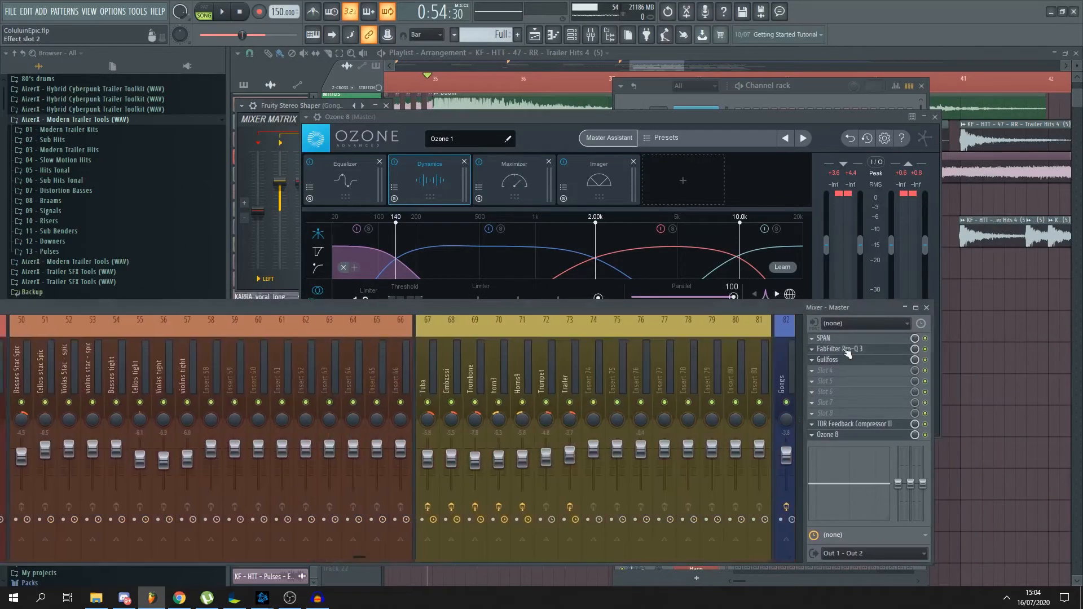
pyautogui.moveTo(731, 117); pyautogui.dragTo(883, 325)
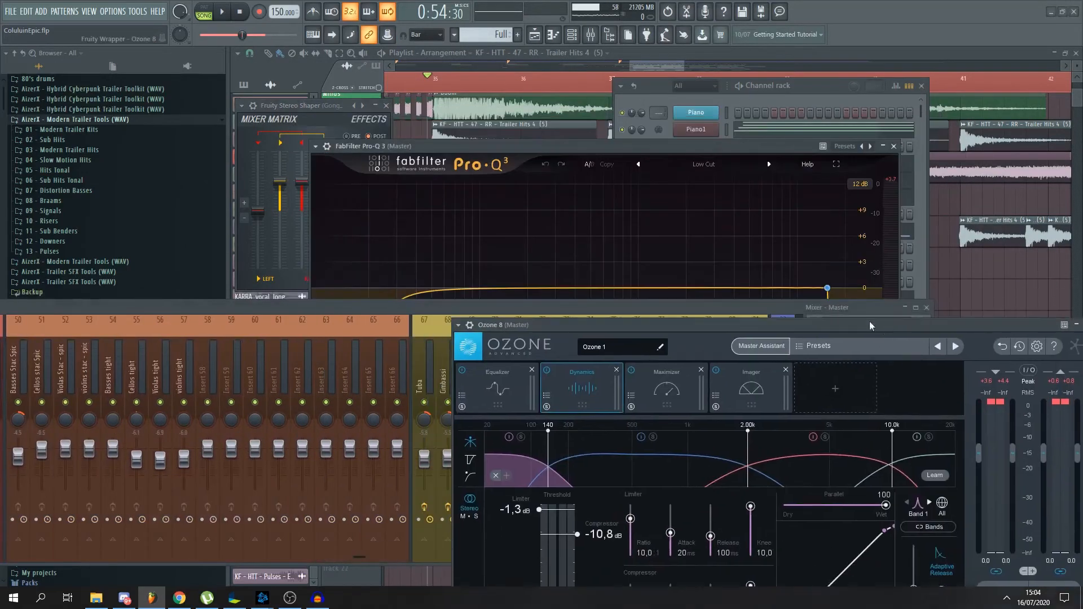
pyautogui.click(926, 308)
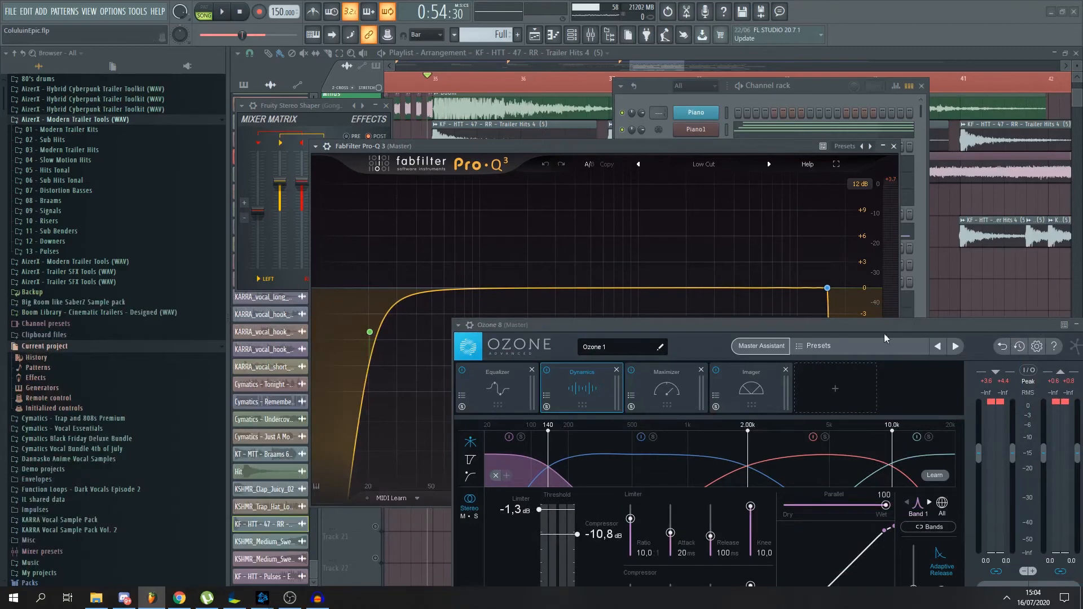
pyautogui.moveTo(708, 143); pyautogui.dragTo(683, 122)
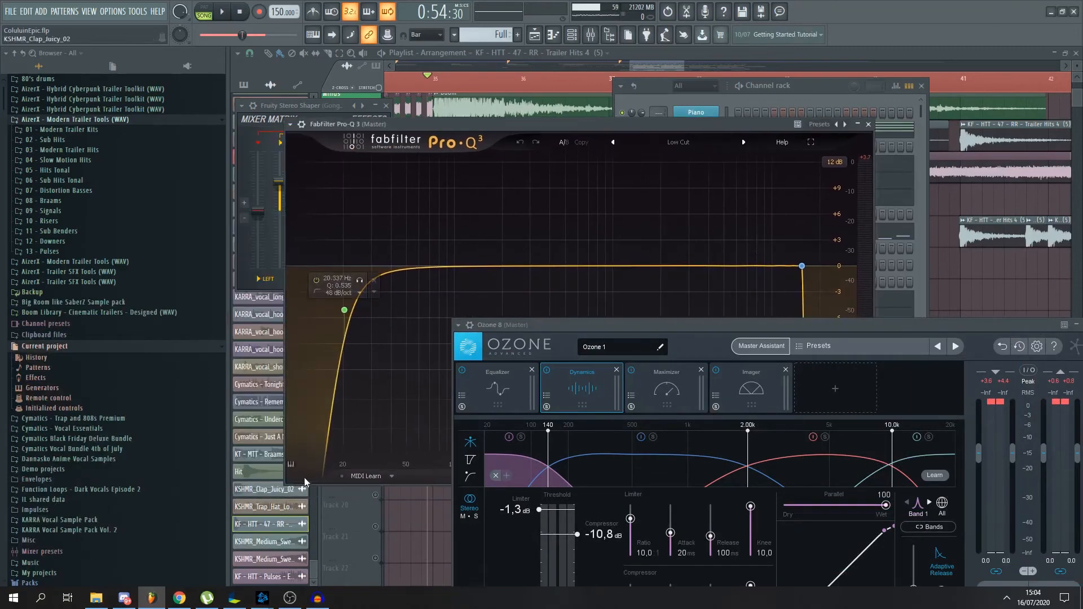
pyautogui.moveTo(614, 324); pyautogui.dragTo(1082, 406)
# - Lower the Master EQ's 48 dB/oct low cut slightly to about 20 Hz and close Pro-Q 3
pyautogui.click(801, 265)
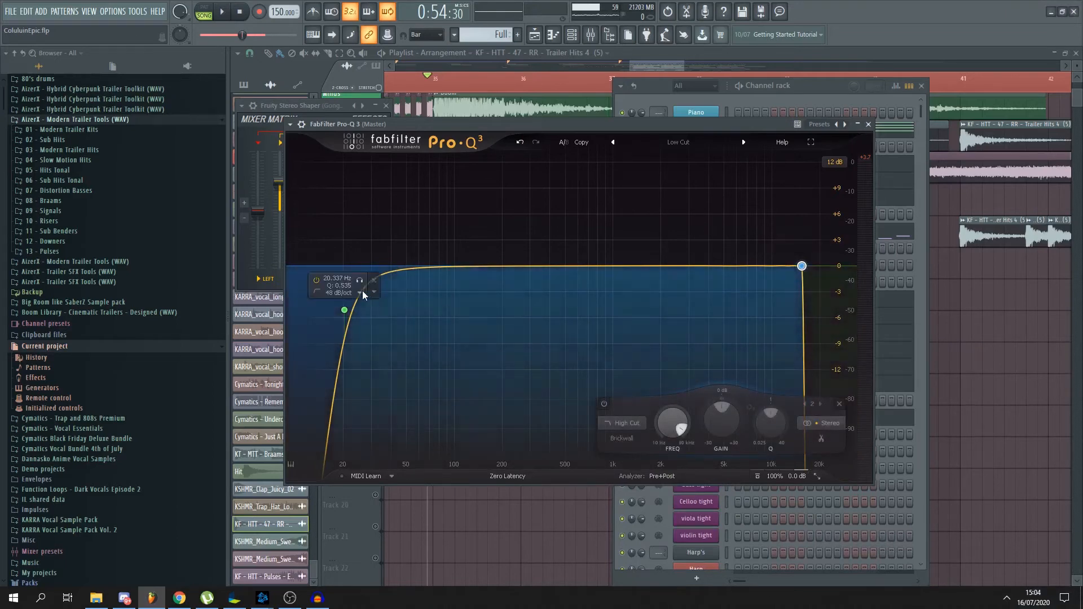
pyautogui.click(343, 311)
pyautogui.moveTo(340, 311); pyautogui.dragTo(339, 310)
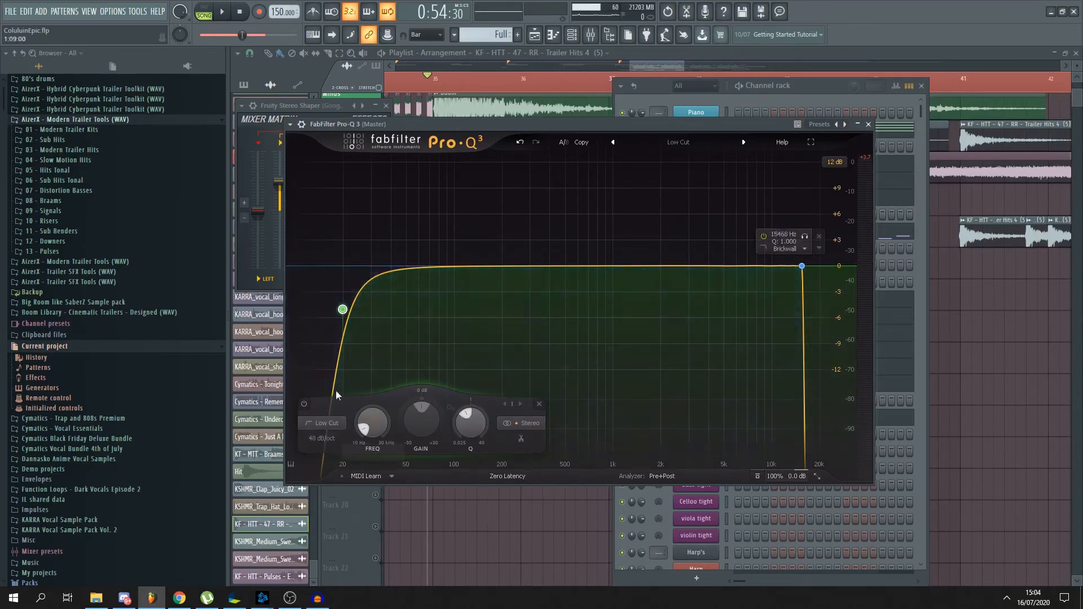
pyautogui.click(868, 125)
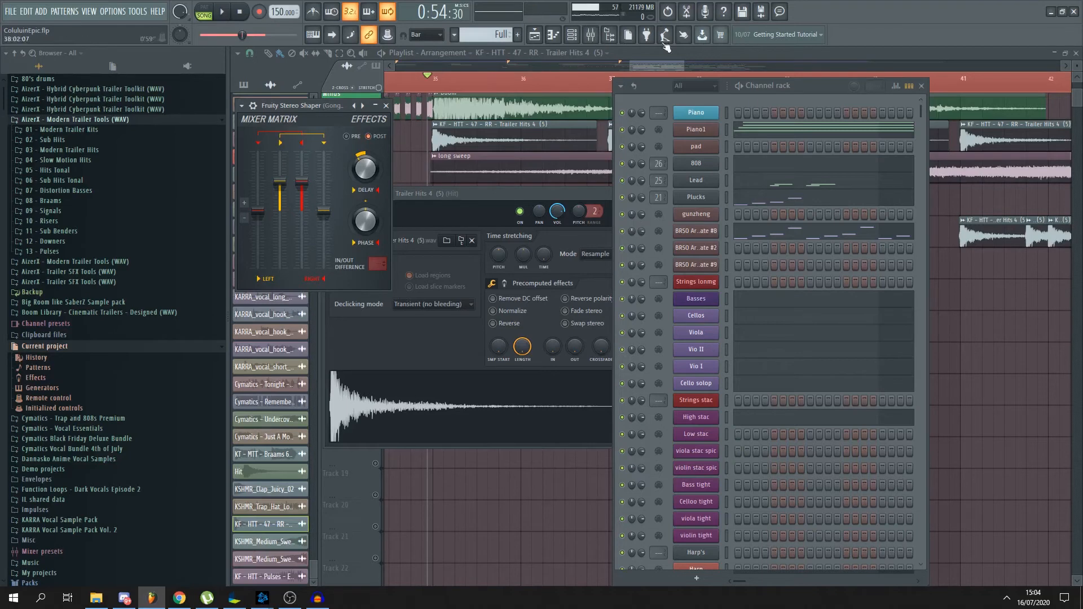
# - Add a second FabFilter Pro-Q 3 in slot 4 of the Master track and load its Cut Low Side stereo preset
pyautogui.click(590, 35)
pyautogui.moveTo(674, 278); pyautogui.dragTo(298, 295)
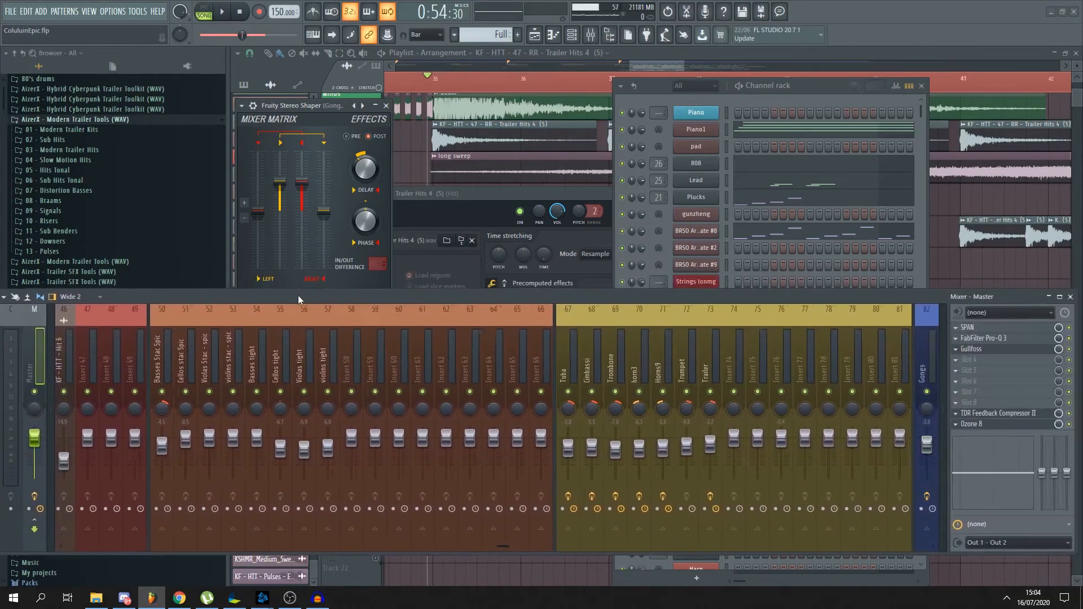
pyautogui.click(976, 361)
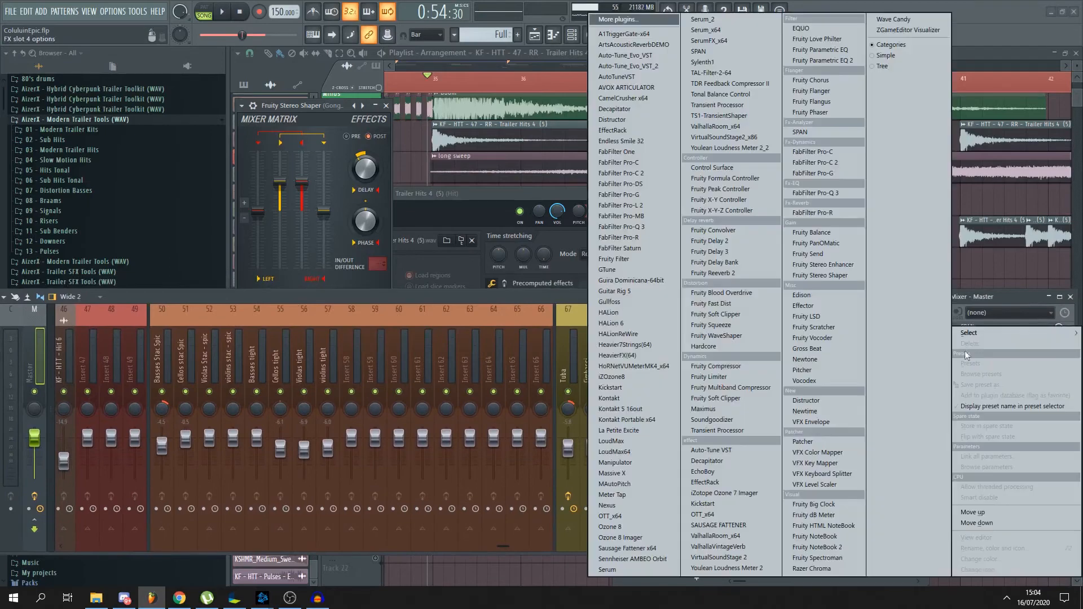
pyautogui.click(653, 226)
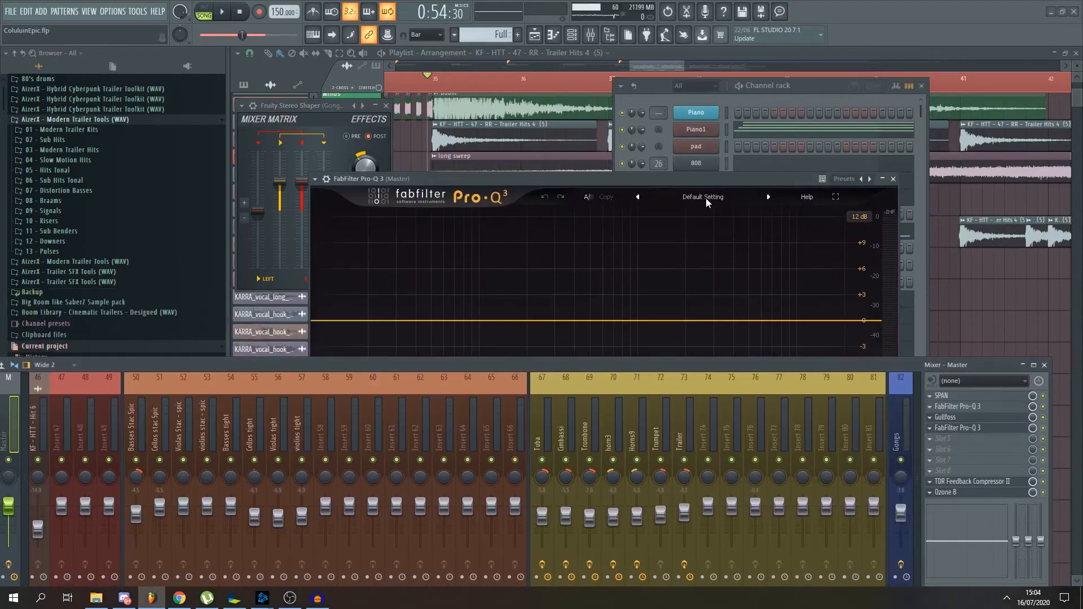
pyautogui.click(705, 197)
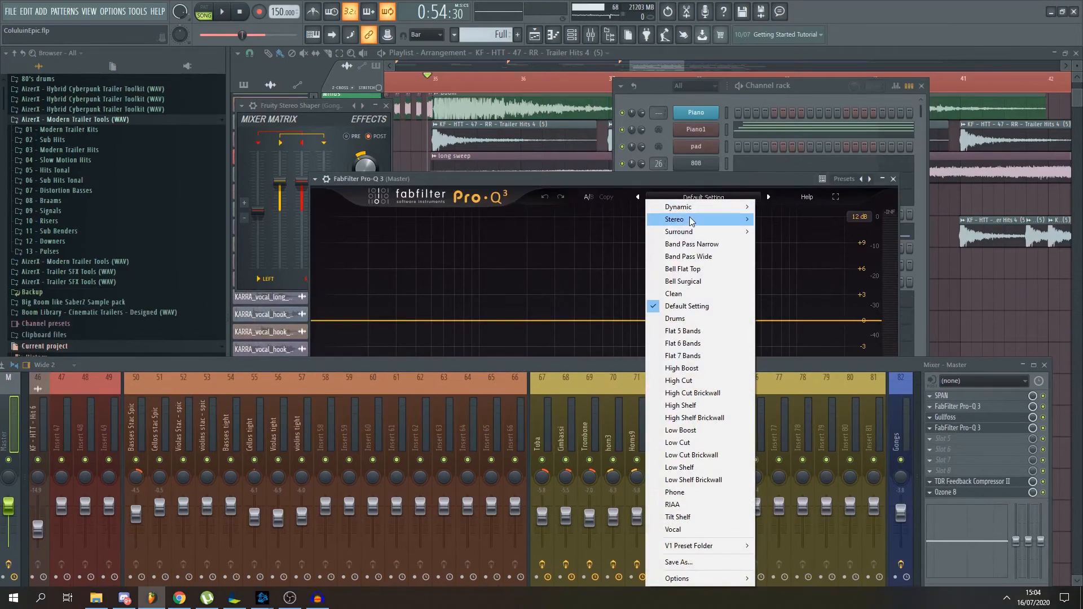
pyautogui.moveTo(693, 220)
pyautogui.click(791, 231)
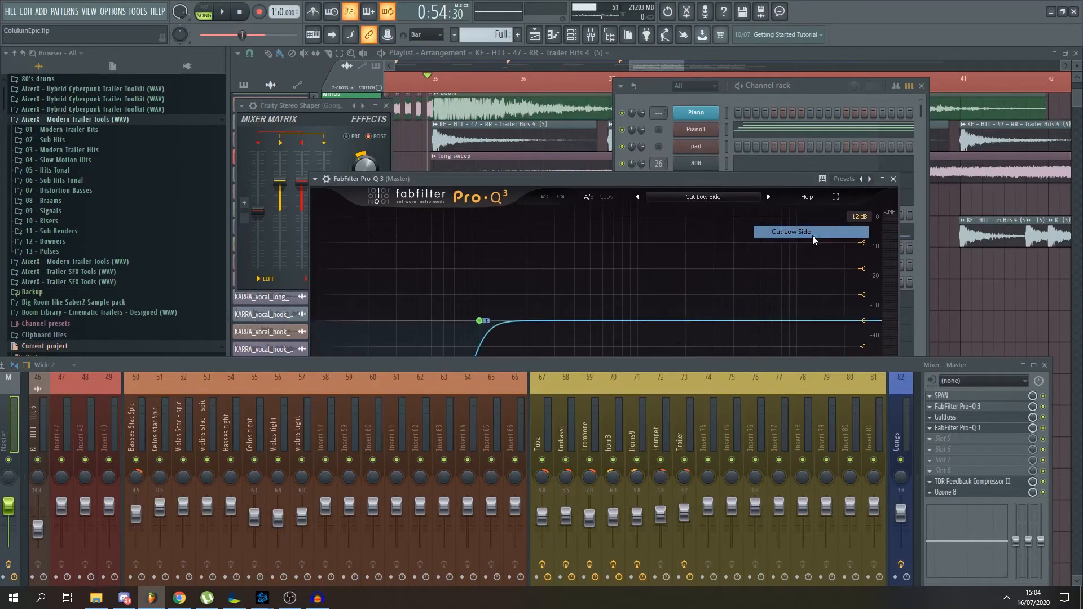
# - Move the side-channel low cut down to about 55 Hz and close Pro-Q 3
pyautogui.moveTo(496, 365); pyautogui.dragTo(489, 467)
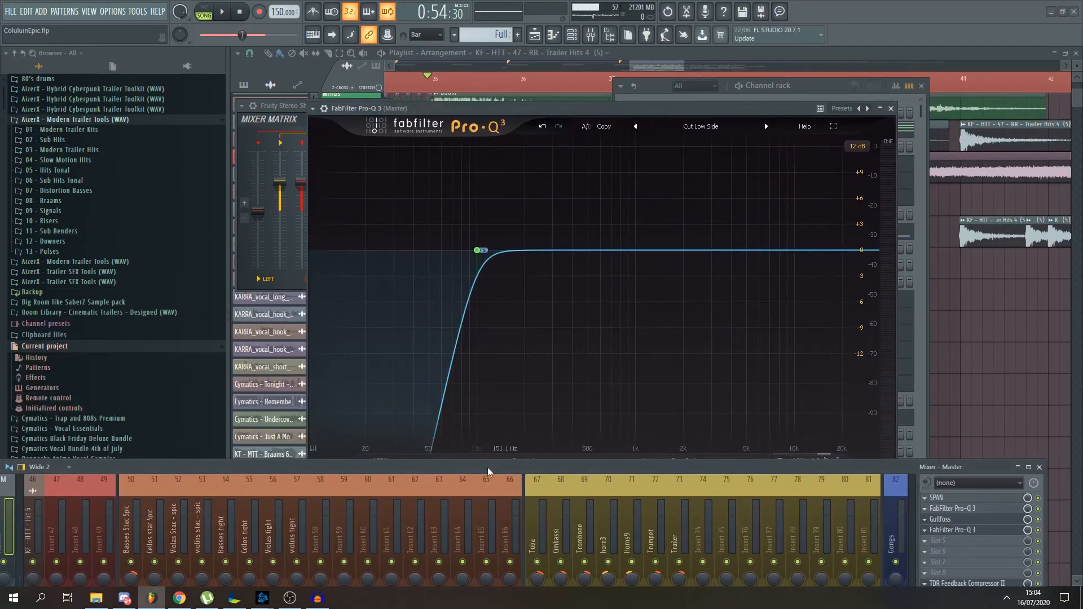
pyautogui.moveTo(477, 251); pyautogui.dragTo(435, 255)
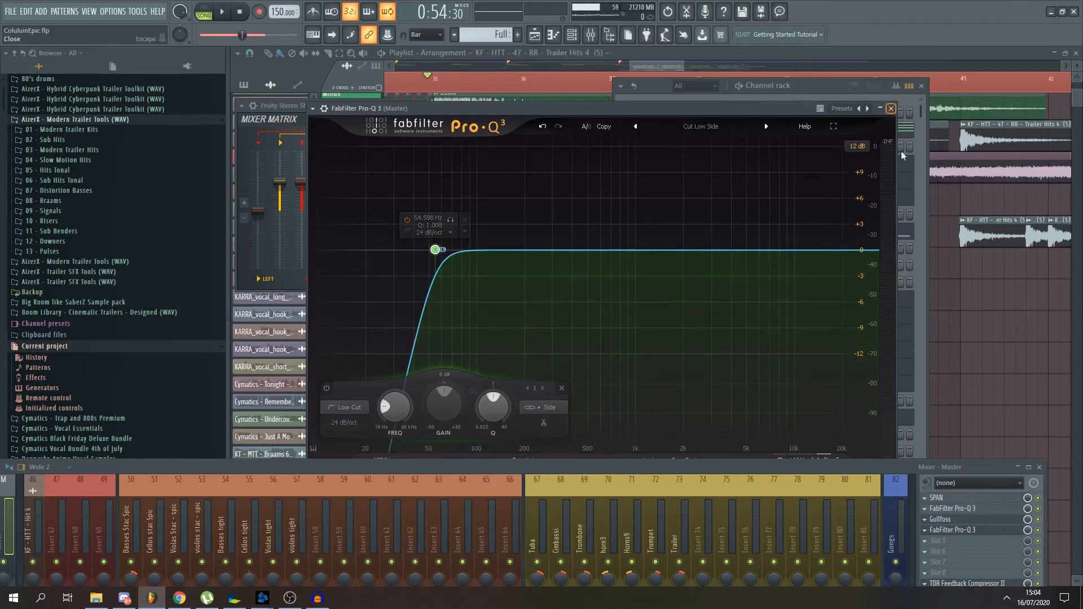
pyautogui.click(890, 108)
# - Reselect the Master track and reposition the mixer so its effect slots are accessible
pyautogui.moveTo(734, 470); pyautogui.dragTo(822, 182)
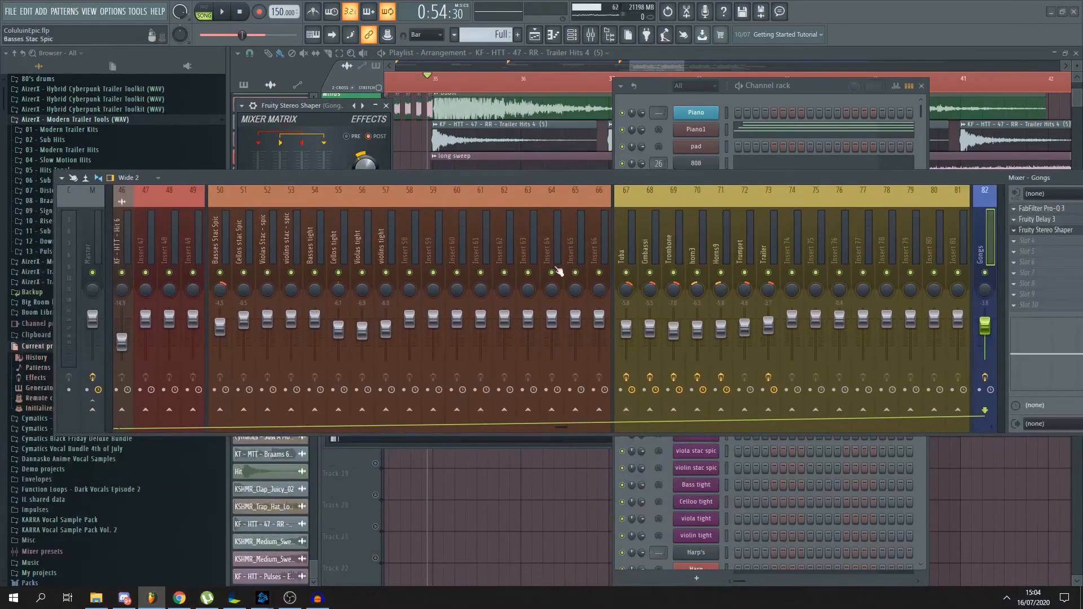
pyautogui.click(91, 251)
pyautogui.scroll(10, 281, 423)
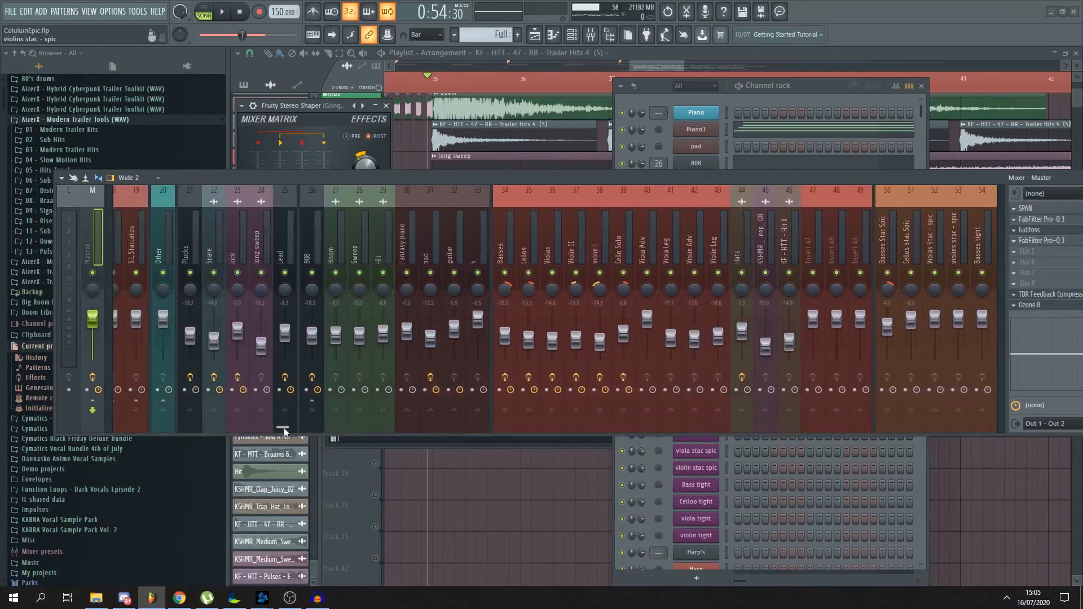
pyautogui.moveTo(413, 187); pyautogui.dragTo(224, 225)
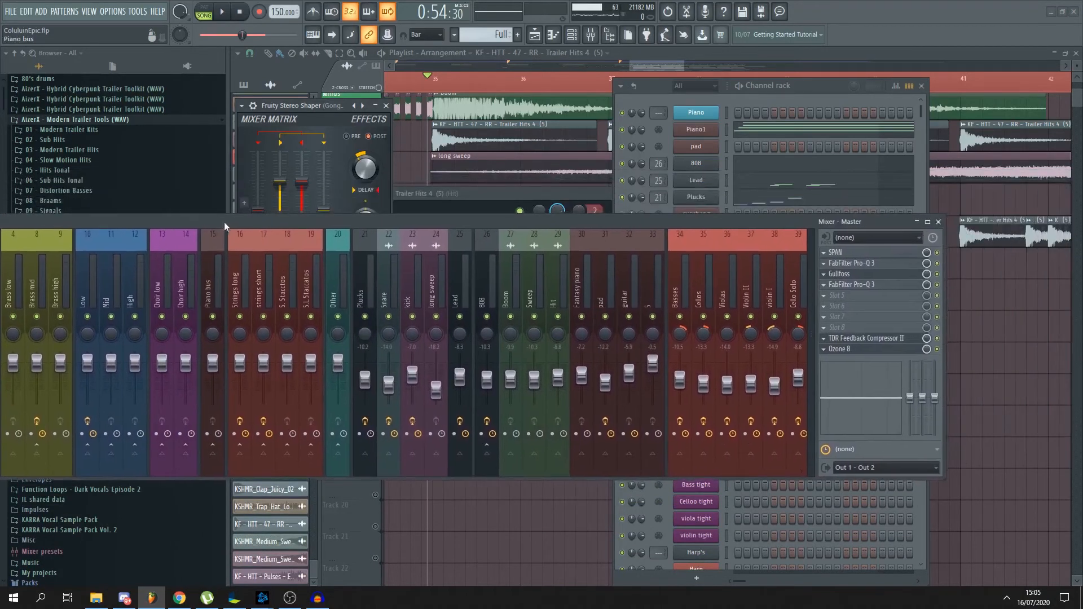
pyautogui.click(854, 340)
pyautogui.moveTo(369, 471); pyautogui.dragTo(0, 473)
pyautogui.moveTo(160, 223); pyautogui.dragTo(321, 229)
pyautogui.click(64, 319)
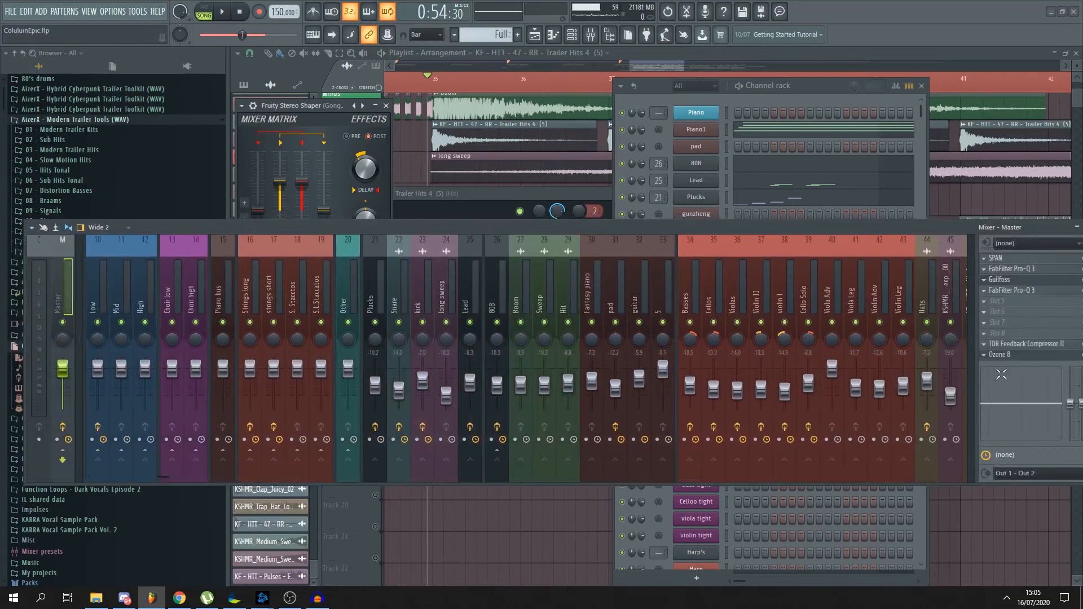
# - Open TDR Feedback Compressor II on the Master track and load a preset with -1.0 dB out gain
pyautogui.click(1016, 345)
pyautogui.moveTo(608, 135); pyautogui.dragTo(611, 103)
pyautogui.moveTo(607, 221); pyautogui.dragTo(611, 320)
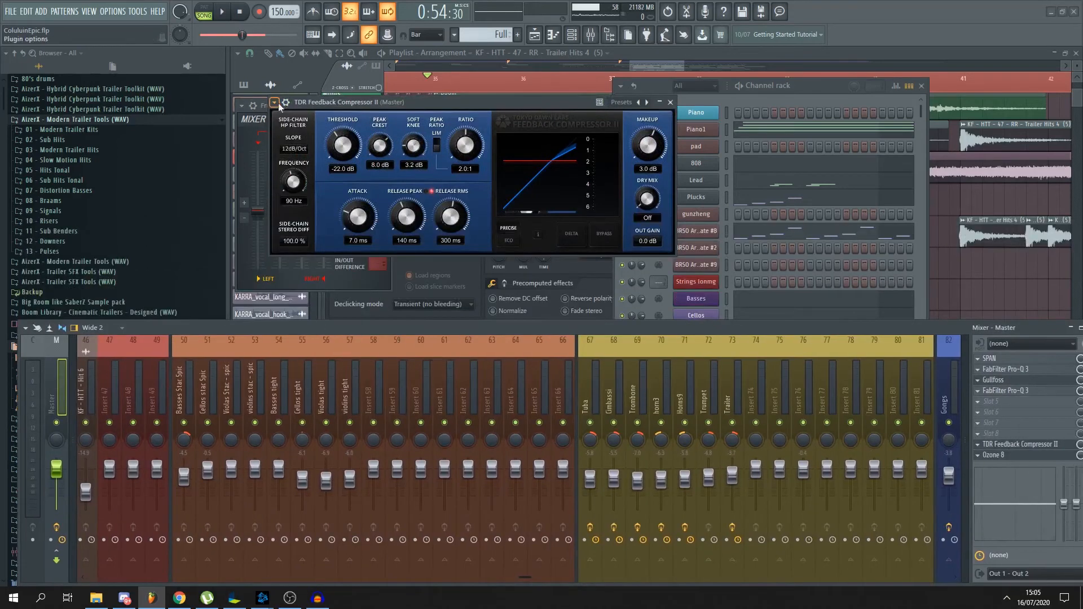
pyautogui.click(275, 102)
pyautogui.moveTo(338, 147)
pyautogui.click(445, 158)
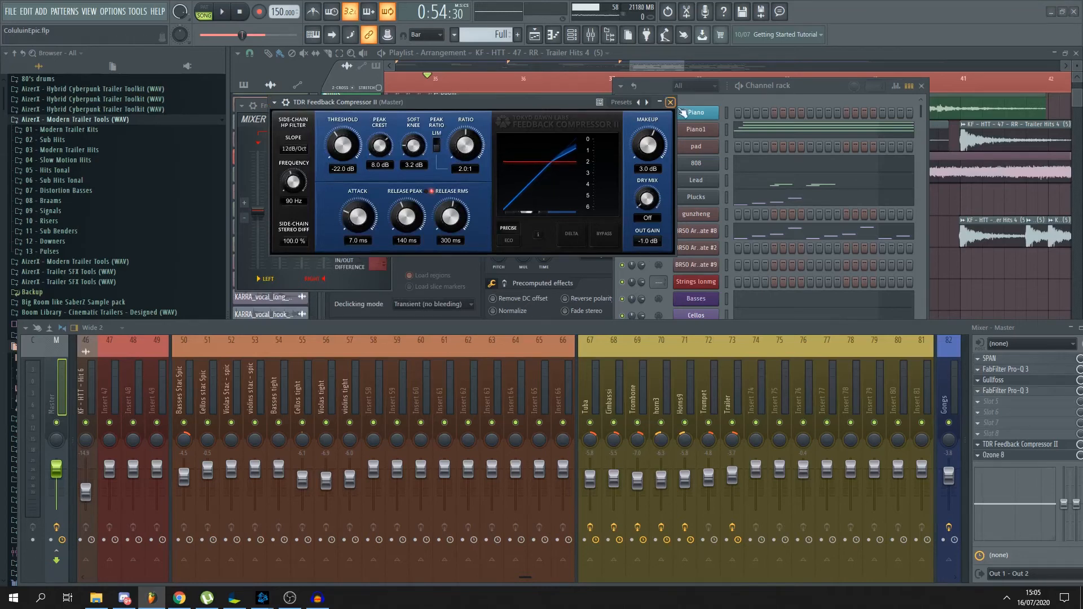
# - Open Ozone 8 on the Master track and remove its Equalizer module
pyautogui.click(1001, 455)
pyautogui.moveTo(630, 184); pyautogui.dragTo(411, 158)
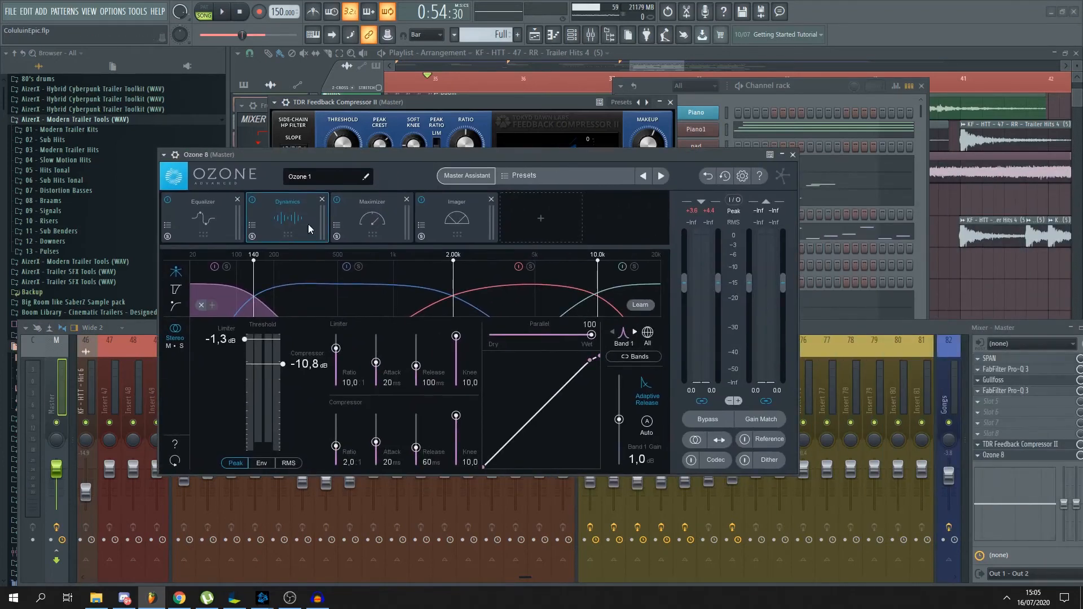
pyautogui.click(238, 200)
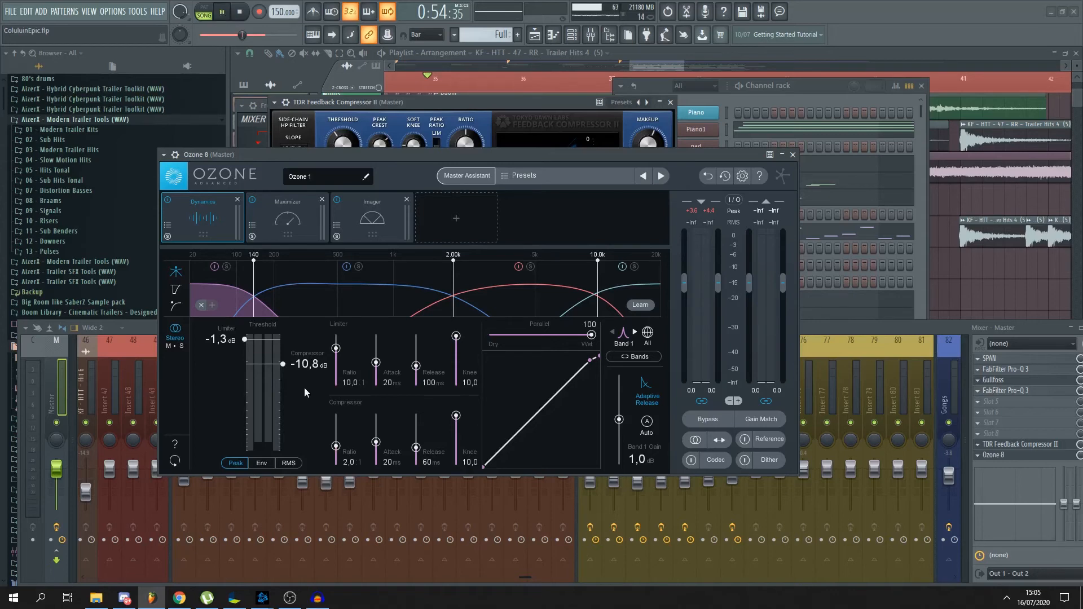
# - Set the band 1 compressor threshold in Ozone's Dynamics module to -8.2 dB while auditioning the track
pyautogui.press('space')
pyautogui.press('space')
pyautogui.moveTo(284, 363); pyautogui.dragTo(283, 360)
pyautogui.press('space')
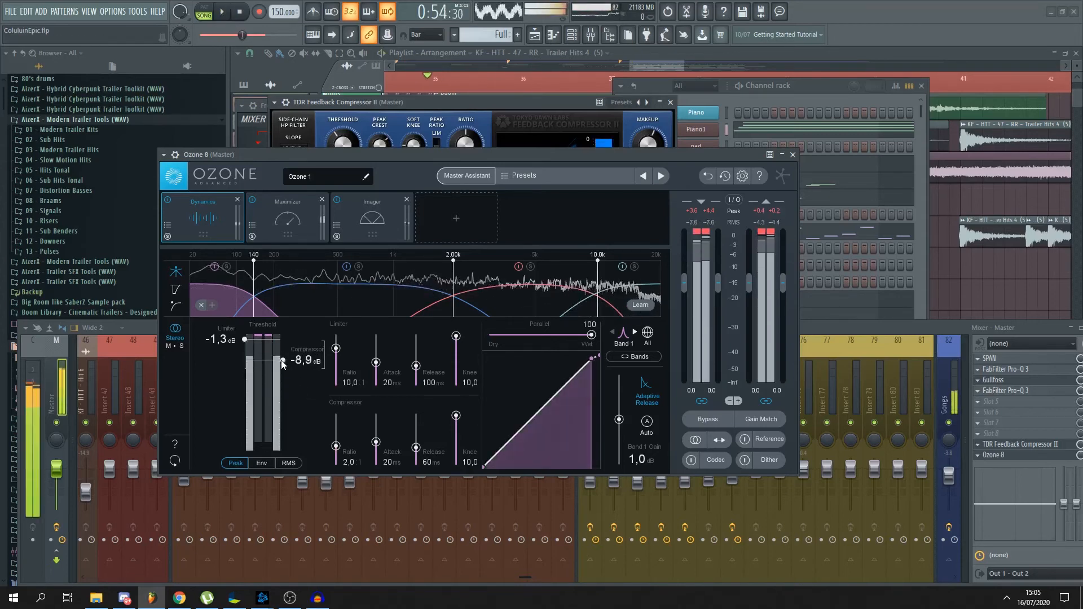
pyautogui.press('space')
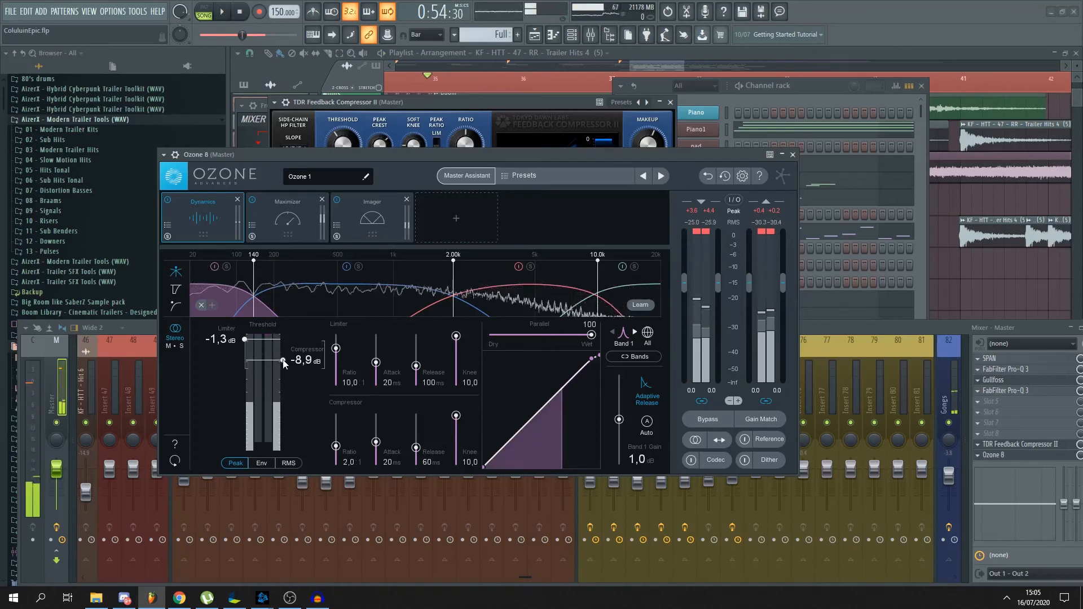
pyautogui.press('space')
pyautogui.press('space')
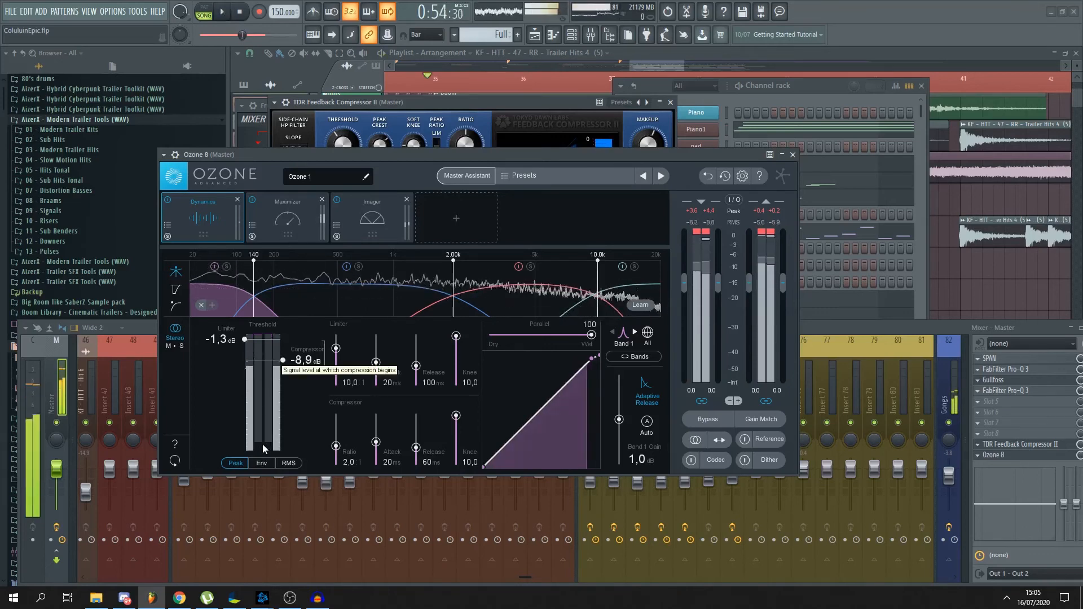
pyautogui.moveTo(280, 359)
pyautogui.mouseDown()
pyautogui.moveTo(280, 349)
pyautogui.moveTo(280, 361)
pyautogui.mouseUp()
pyautogui.press('space')
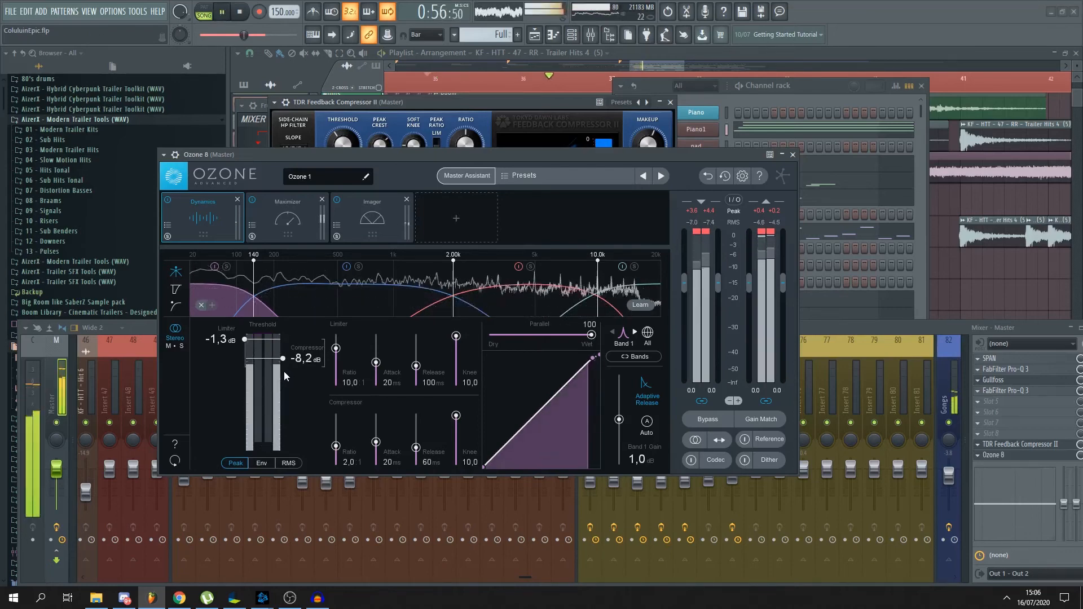
# - Set band 1's gain to 0.2 dB and its compressor threshold to -10.3 dB in Ozone's Dynamics module during playback
pyautogui.press('space')
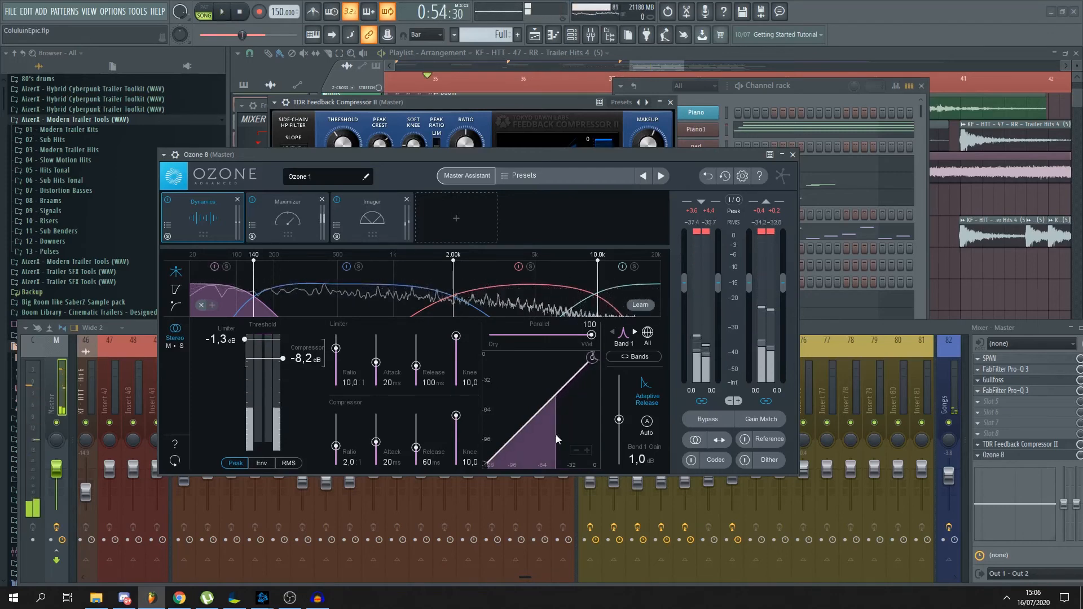
pyautogui.press('space')
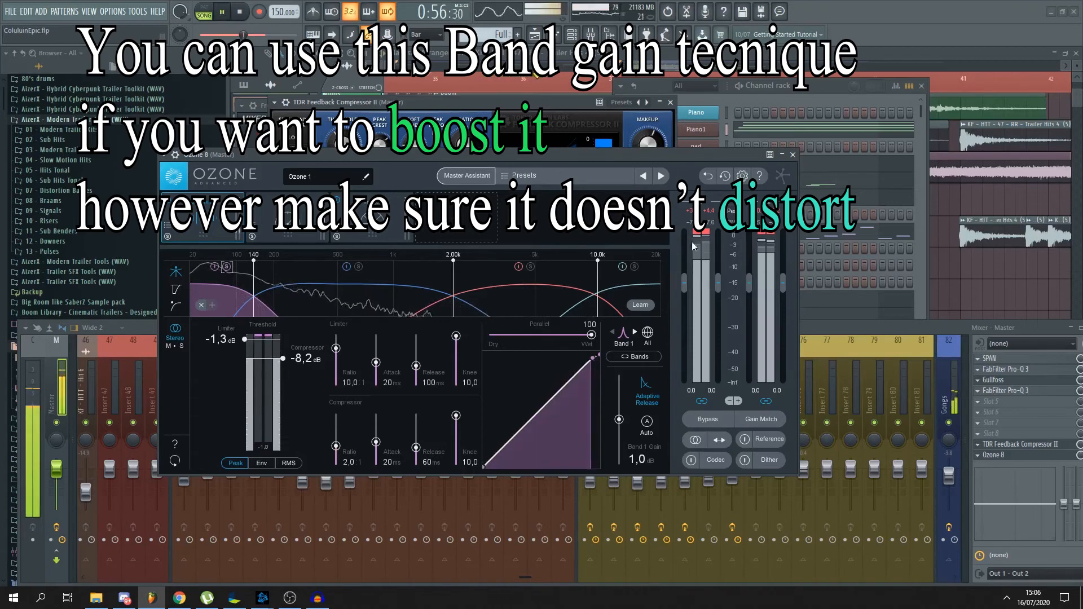
pyautogui.scroll(4, 627, 417)
pyautogui.scroll(-2, 627, 417)
pyautogui.moveTo(626, 416); pyautogui.dragTo(623, 423)
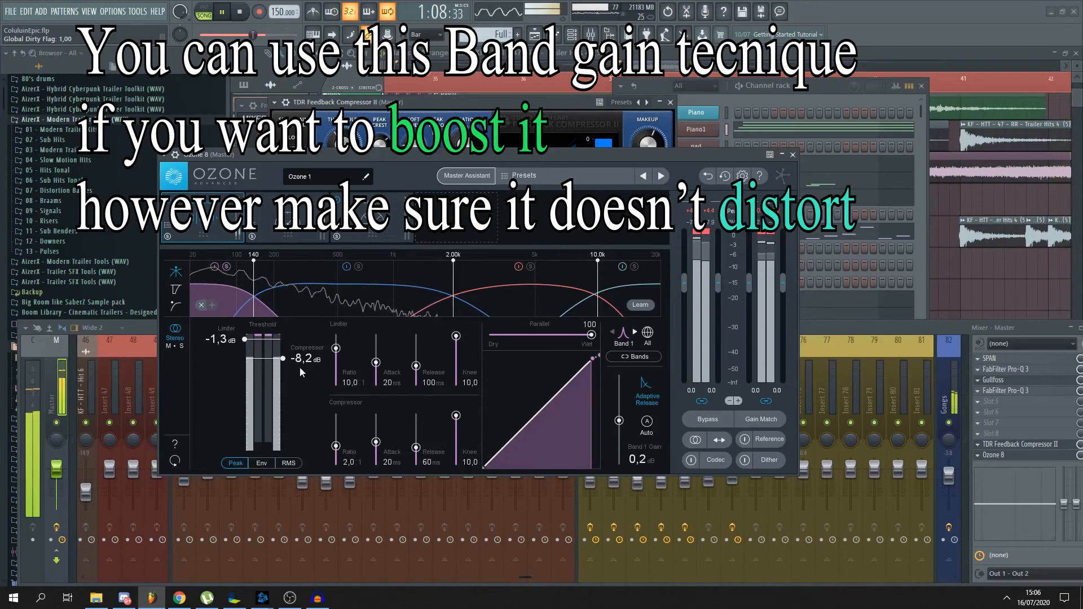
pyautogui.moveTo(285, 364); pyautogui.dragTo(286, 369)
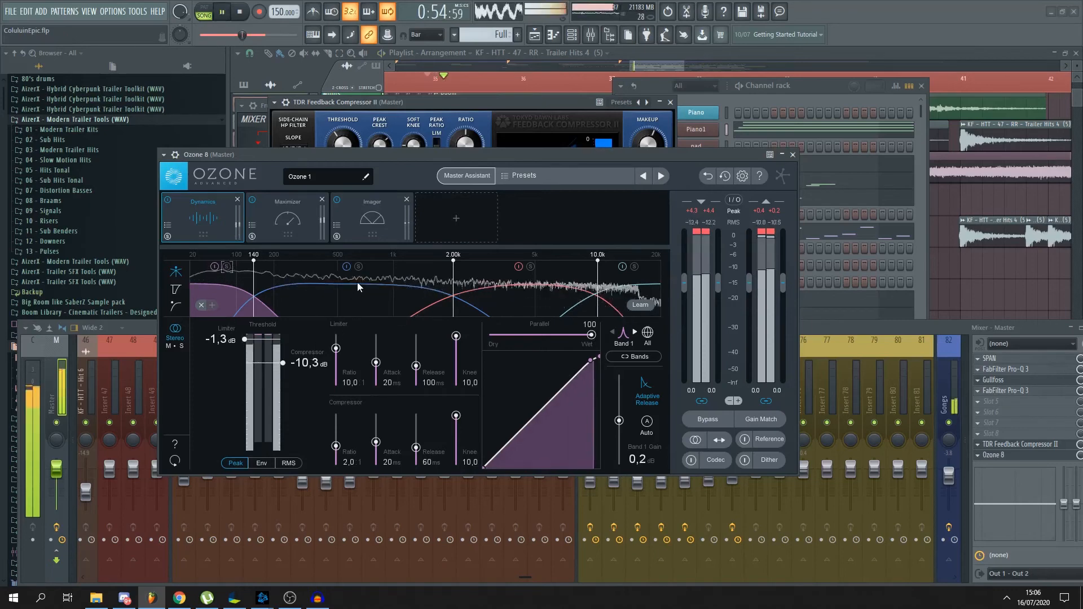
# - Select band 2 in the Dynamics module and audition it during playback
pyautogui.click(359, 281)
pyautogui.press('space')
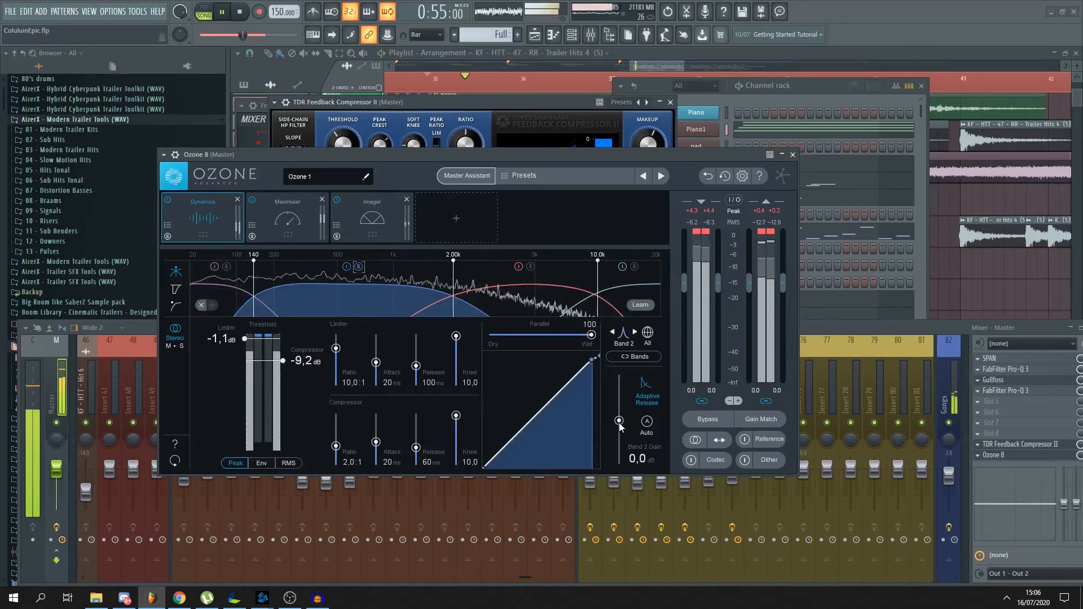
pyautogui.press('space')
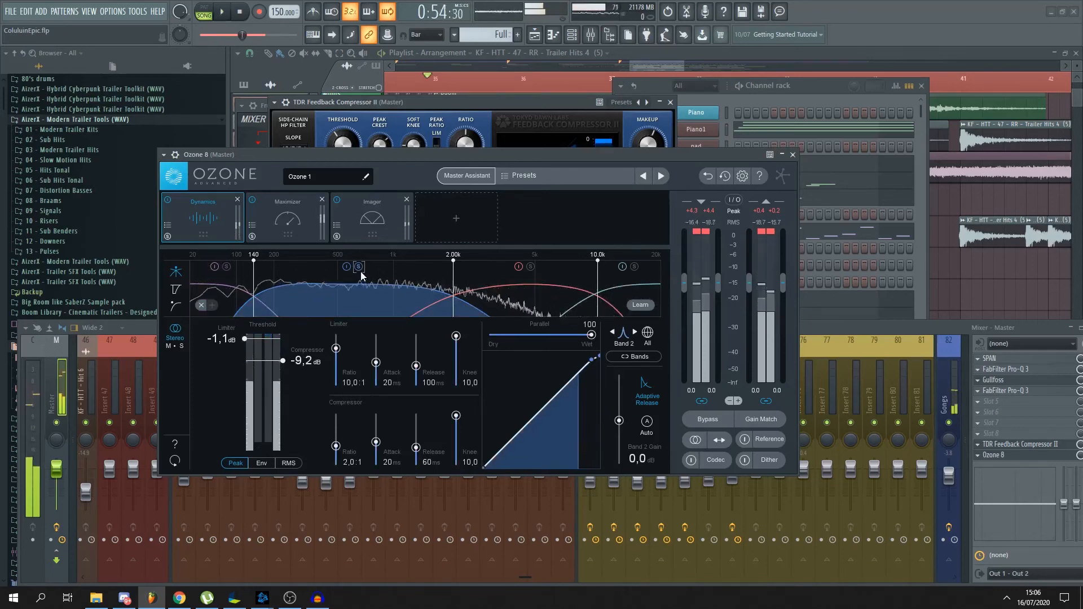
# - Solo band 3 in the Dynamics module and set its compressor threshold to -13.4 dB while auditioning it
pyautogui.click(548, 312)
pyautogui.press('space')
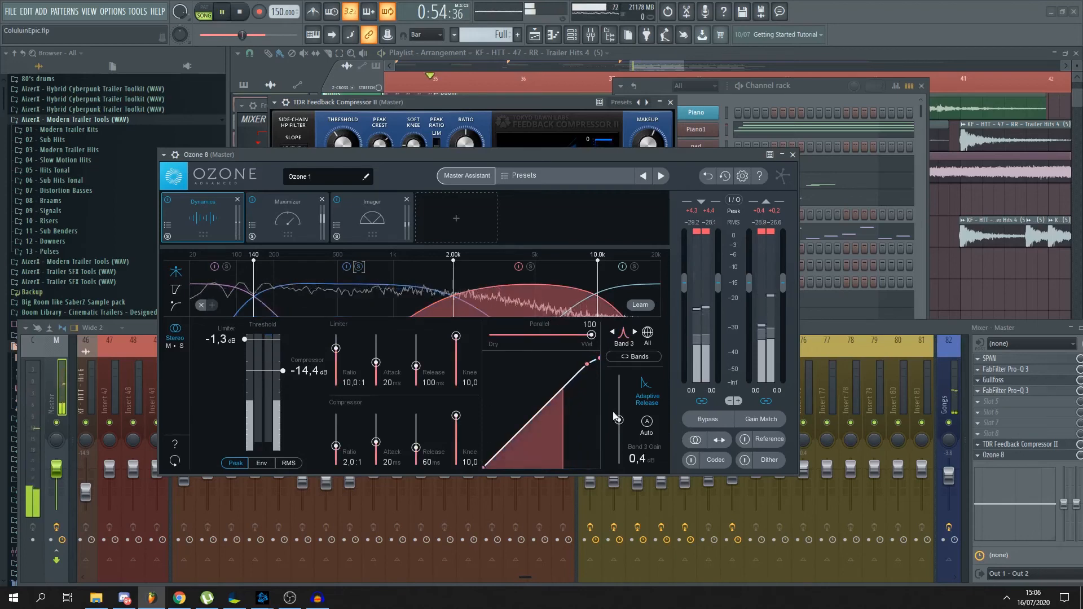
pyautogui.click(530, 266)
pyautogui.moveTo(282, 370); pyautogui.dragTo(284, 373)
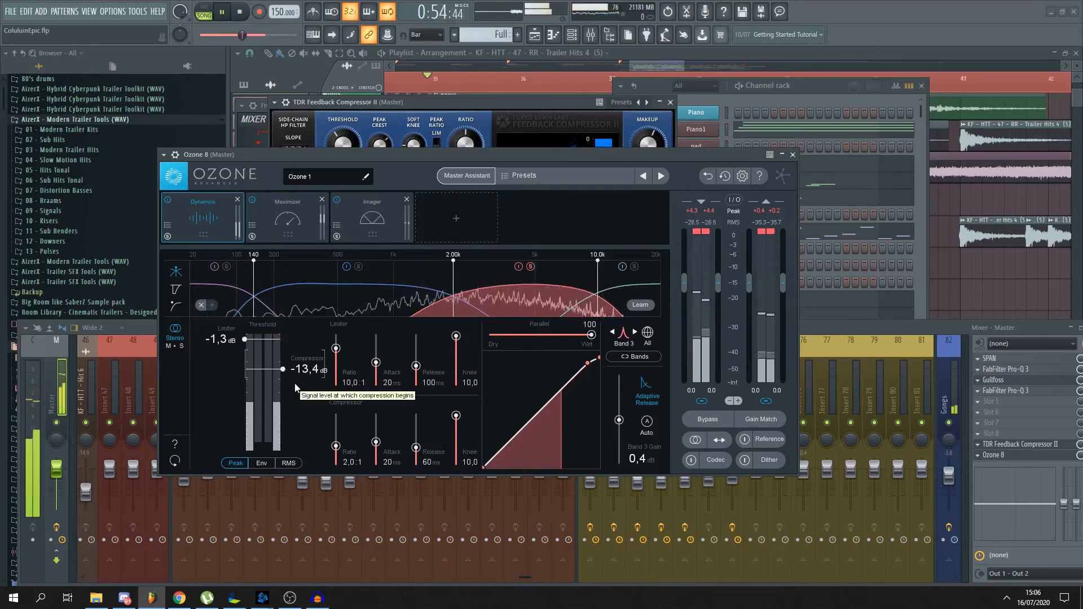
pyautogui.press('space')
# - Clear the plugin windows, lower the Hit track to -12.7 dB and the Boom track to -16.4 dB, and audition the result
pyautogui.rightClick(995, 288)
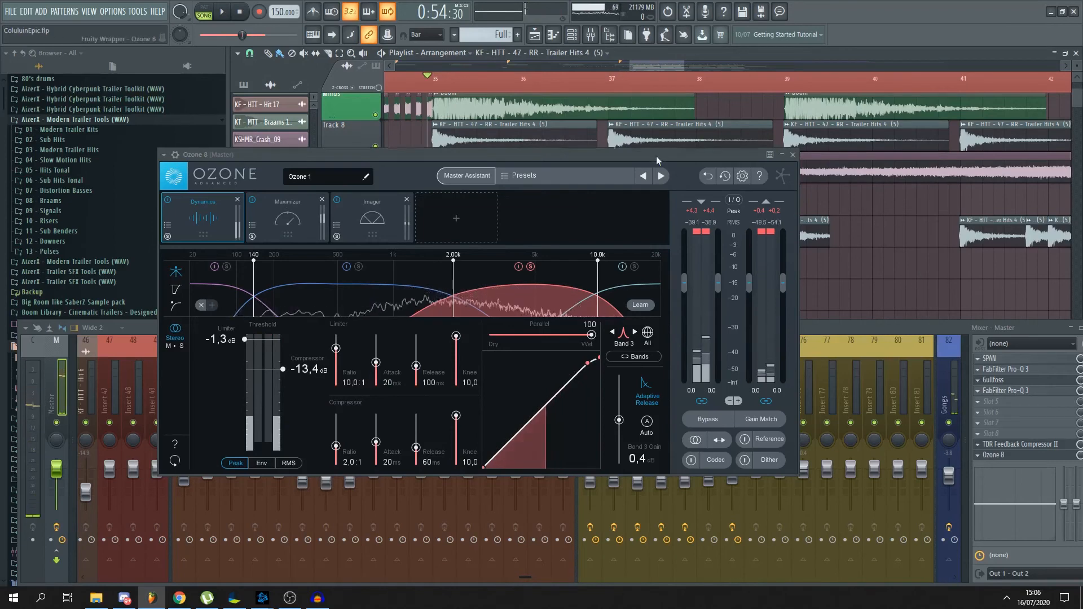
pyautogui.moveTo(655, 156); pyautogui.dragTo(498, 161)
pyautogui.click(635, 160)
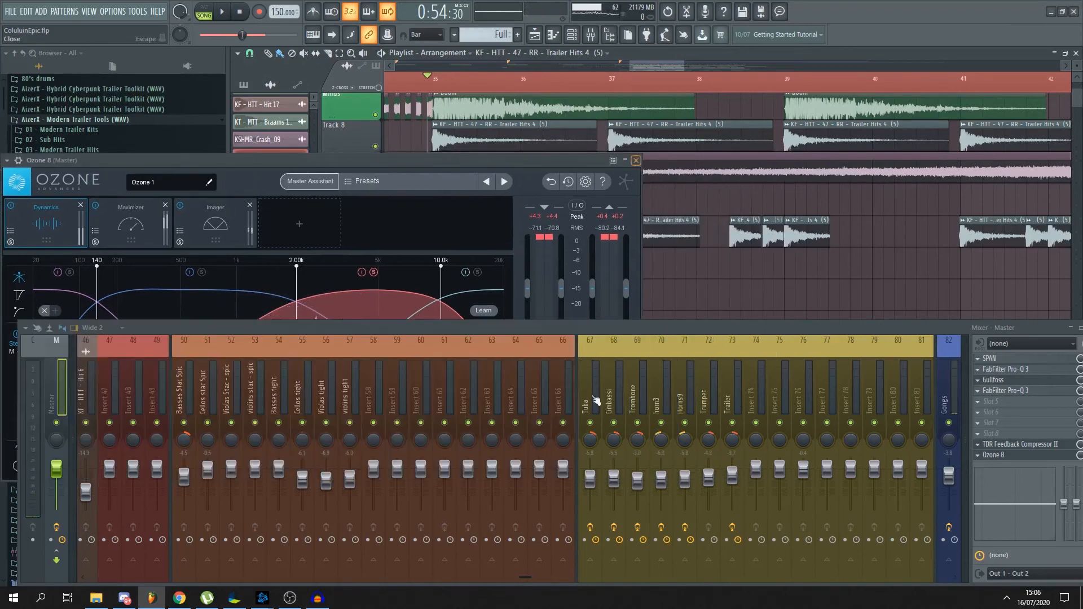
pyautogui.moveTo(524, 579); pyautogui.dragTo(225, 567)
pyautogui.moveTo(399, 483); pyautogui.dragTo(399, 488)
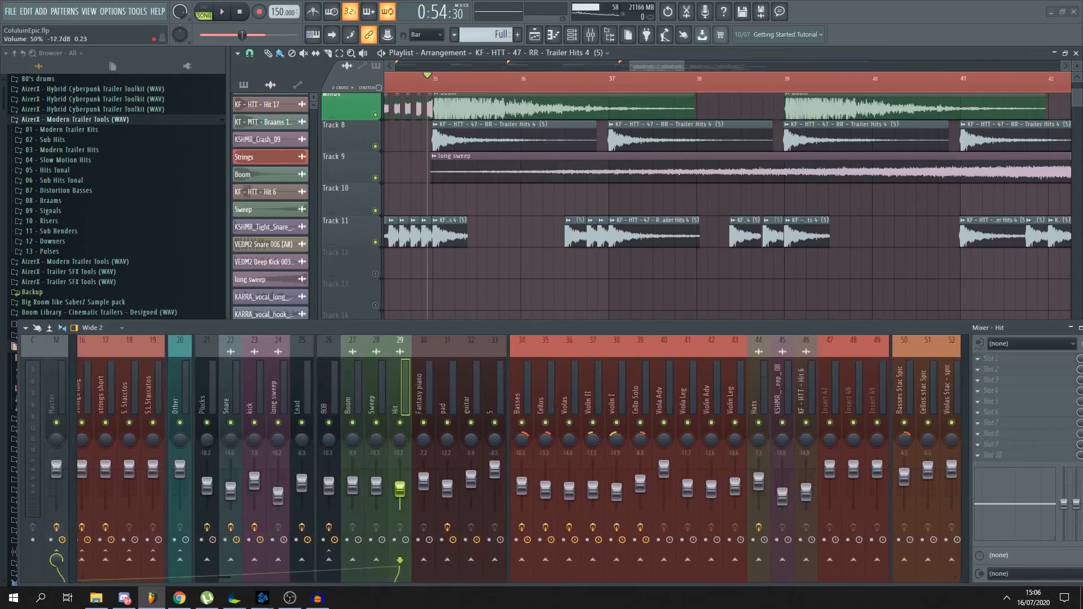
pyautogui.click(352, 486)
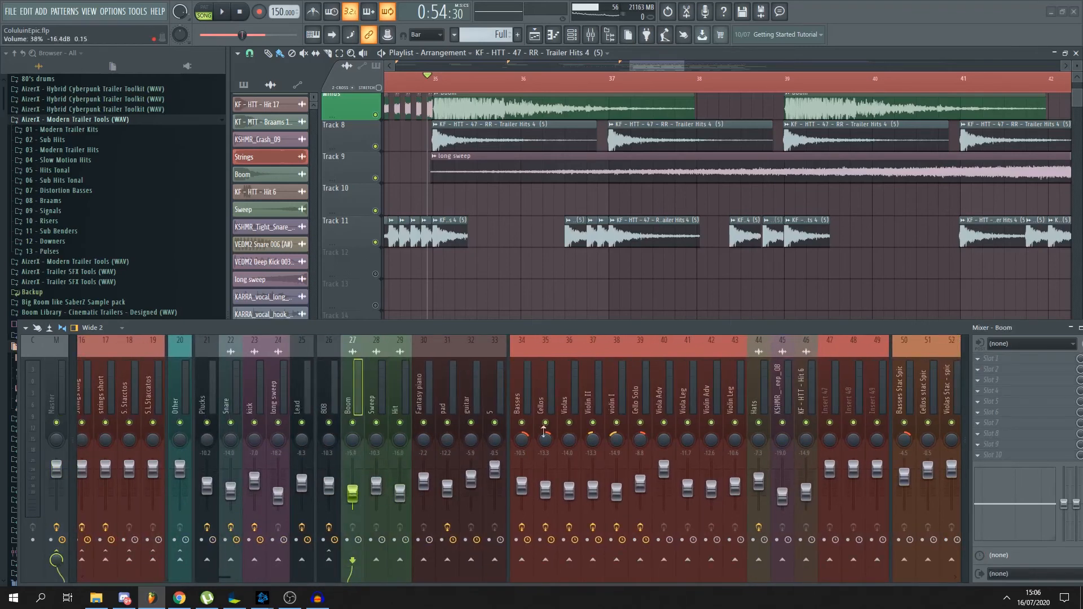
pyautogui.press('space')
pyautogui.press('space')
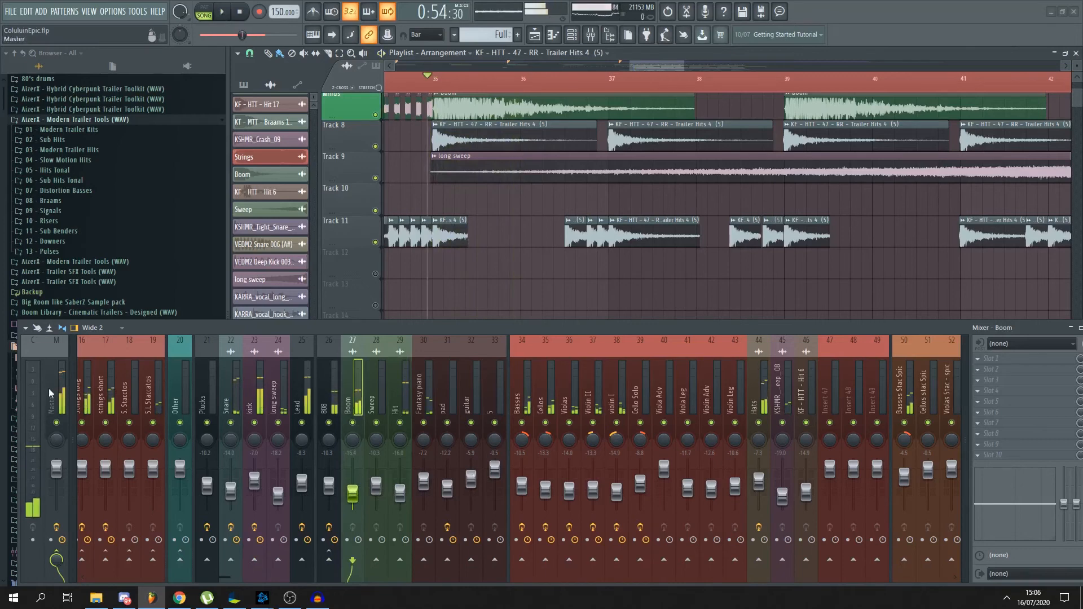
# - Reopen Ozone 8 on the Master track and raise band 3's gain to 0.8 dB in the Dynamics module
pyautogui.click(48, 390)
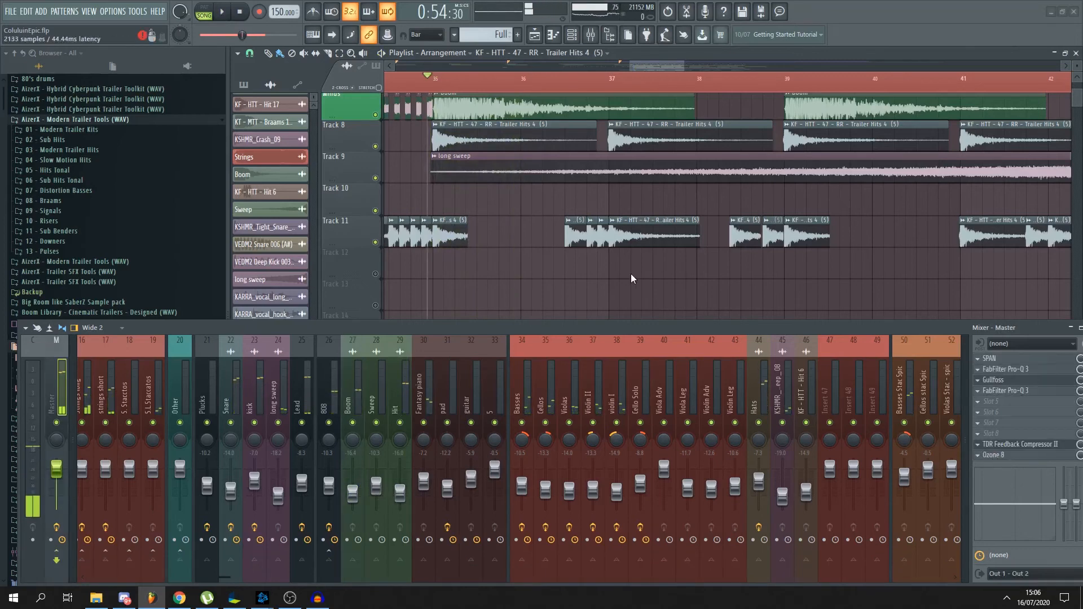
pyautogui.click(1001, 454)
pyautogui.press('space')
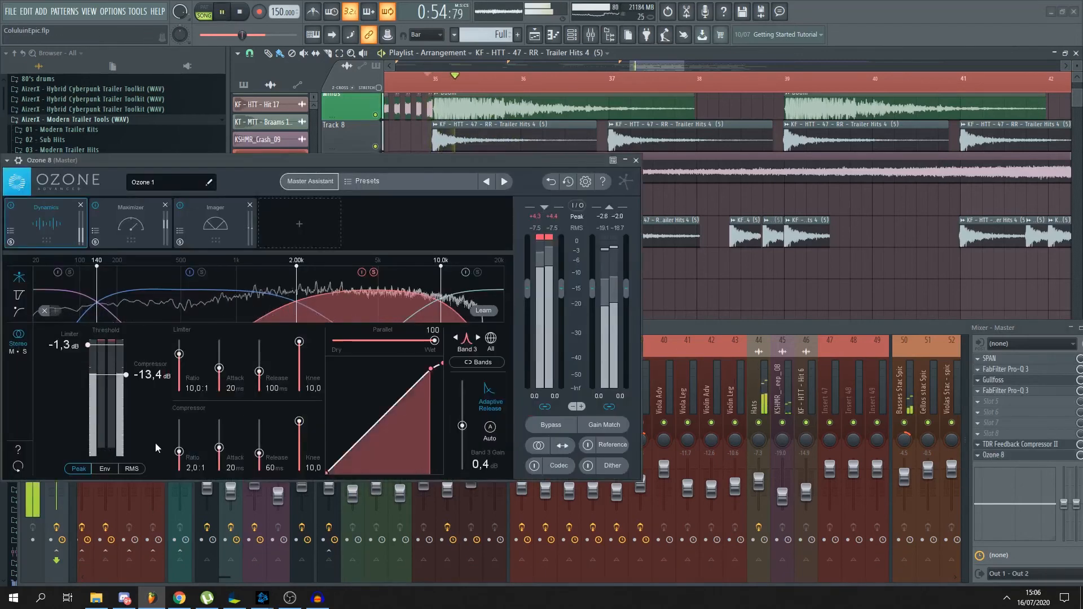
pyautogui.moveTo(463, 426); pyautogui.dragTo(463, 424)
pyautogui.press('space')
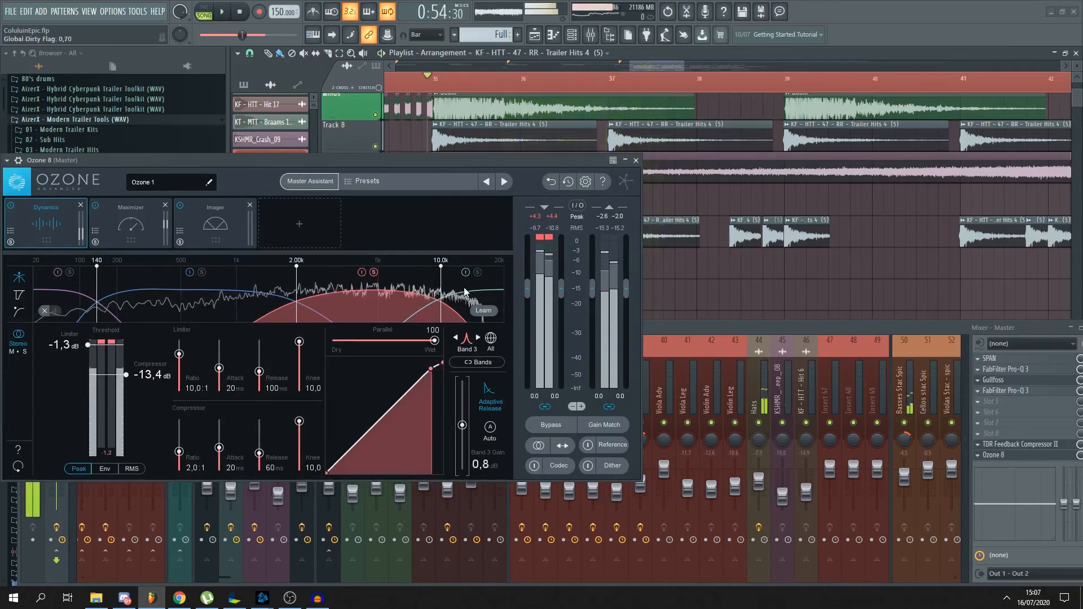
# - Solo band 4 in the Dynamics module and set its gain to 4.6 dB and compressor threshold to -20.0 dB
pyautogui.click(466, 309)
pyautogui.press('space')
pyautogui.moveTo(462, 426); pyautogui.dragTo(466, 422)
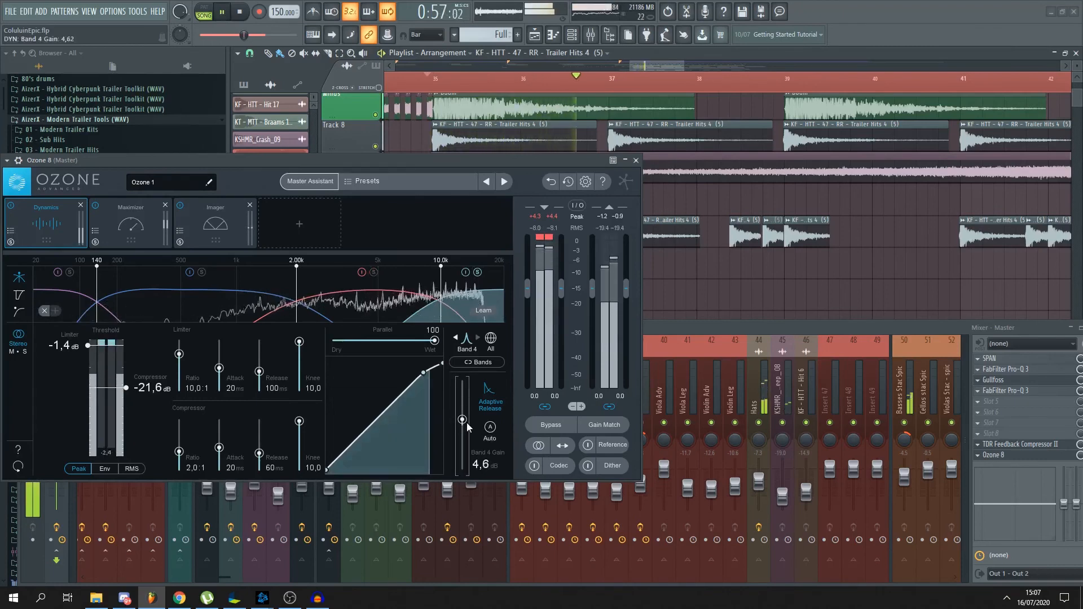
pyautogui.moveTo(129, 393); pyautogui.dragTo(130, 389)
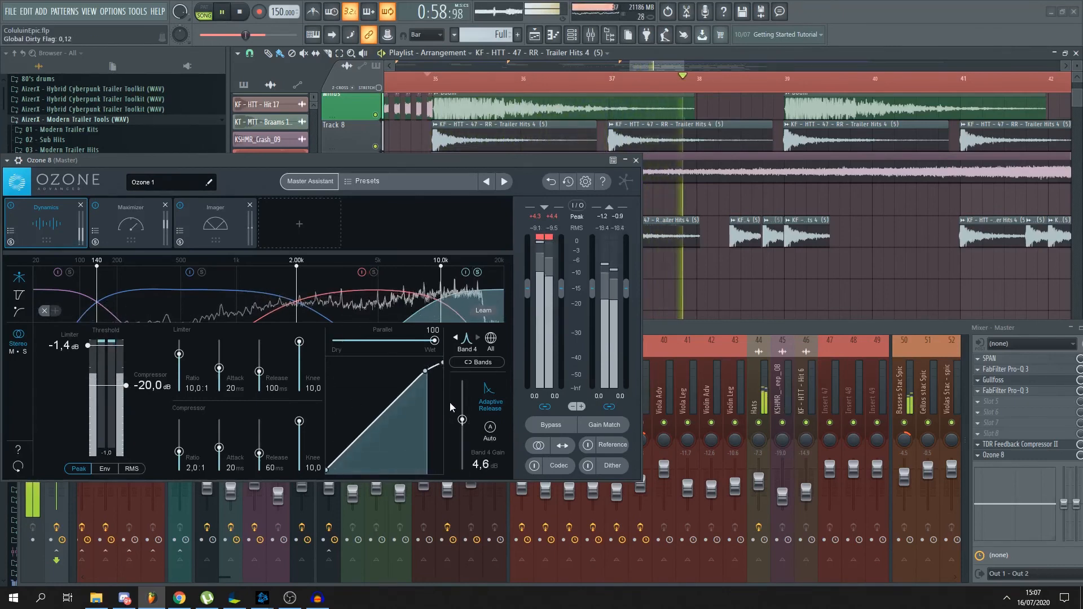
pyautogui.press('space')
# - Turn off the band 4 solo and play back the full mix through the Dynamics module
pyautogui.click(477, 273)
pyautogui.press('space')
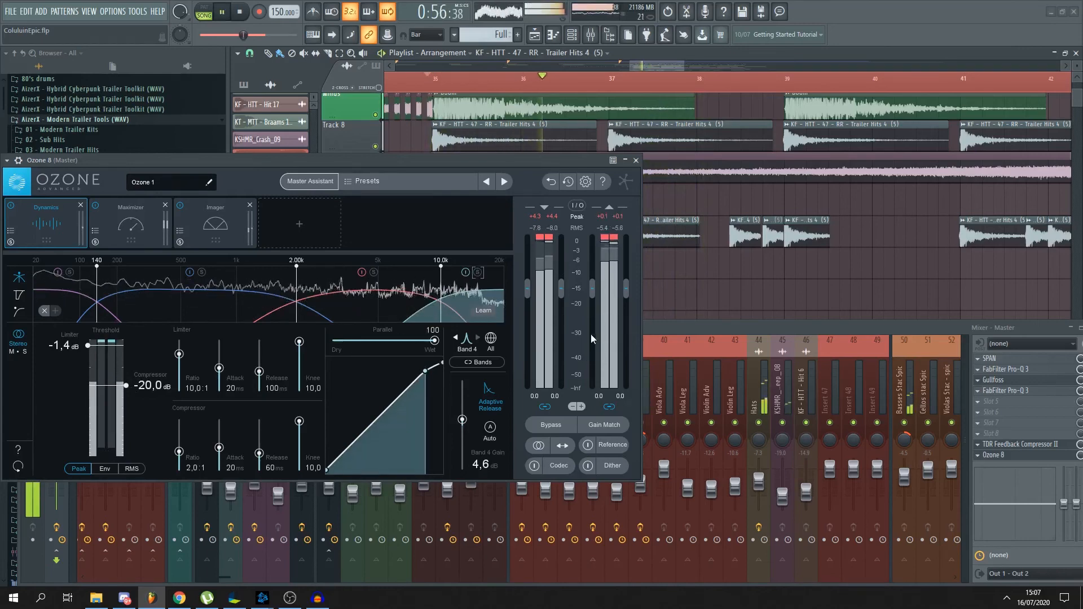
pyautogui.press('space')
# - Move the Imager ahead of the Maximizer in Ozone's chain and set the crossover between Imager bands 1 and 2 to 126 Hz
pyautogui.moveTo(205, 231); pyautogui.dragTo(131, 226)
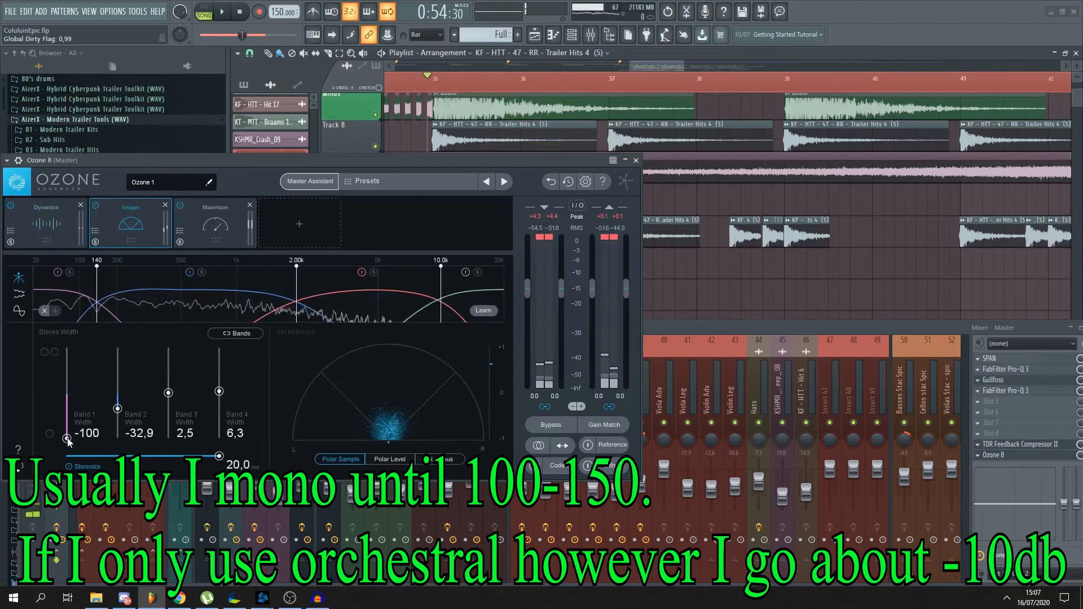
pyautogui.moveTo(94, 266); pyautogui.dragTo(90, 266)
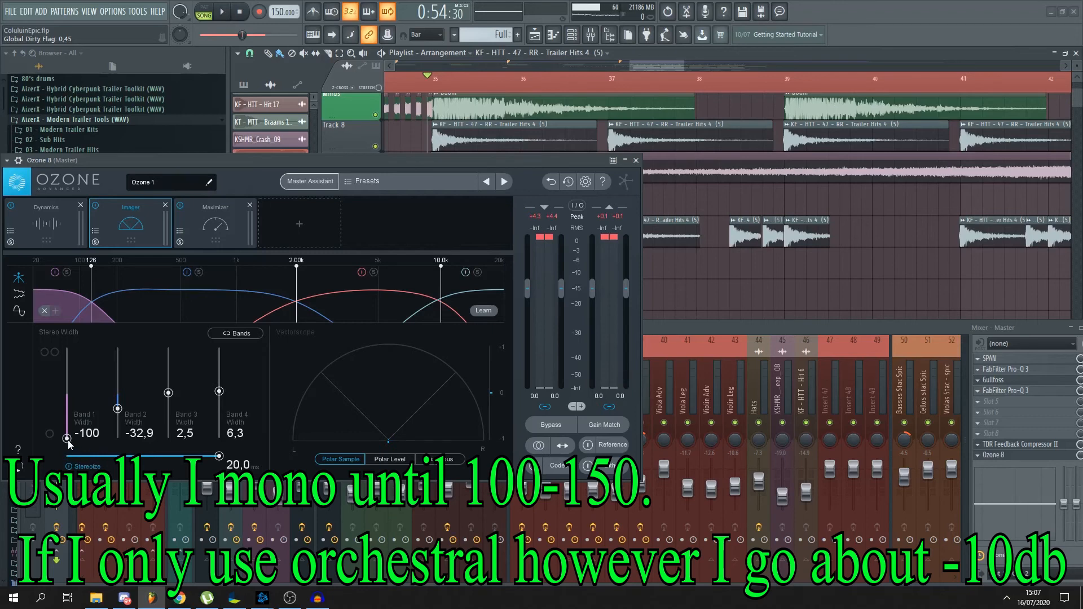
# - Set the Imager's band 2 width to -10.1 and its band 4 width to 10.1
pyautogui.moveTo(117, 409); pyautogui.dragTo(117, 407)
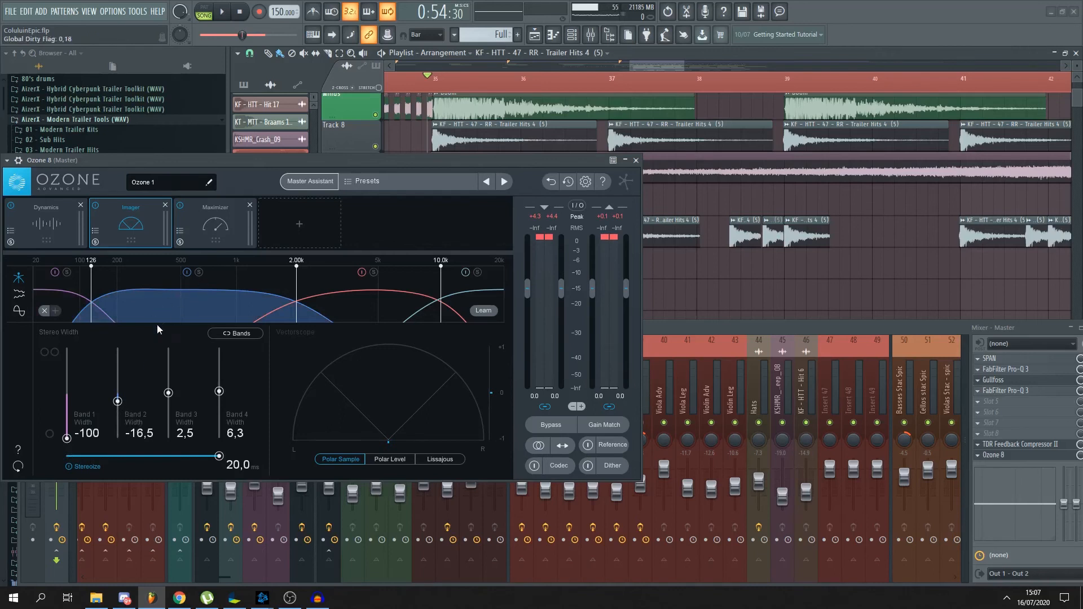
pyautogui.moveTo(219, 390); pyautogui.dragTo(219, 389)
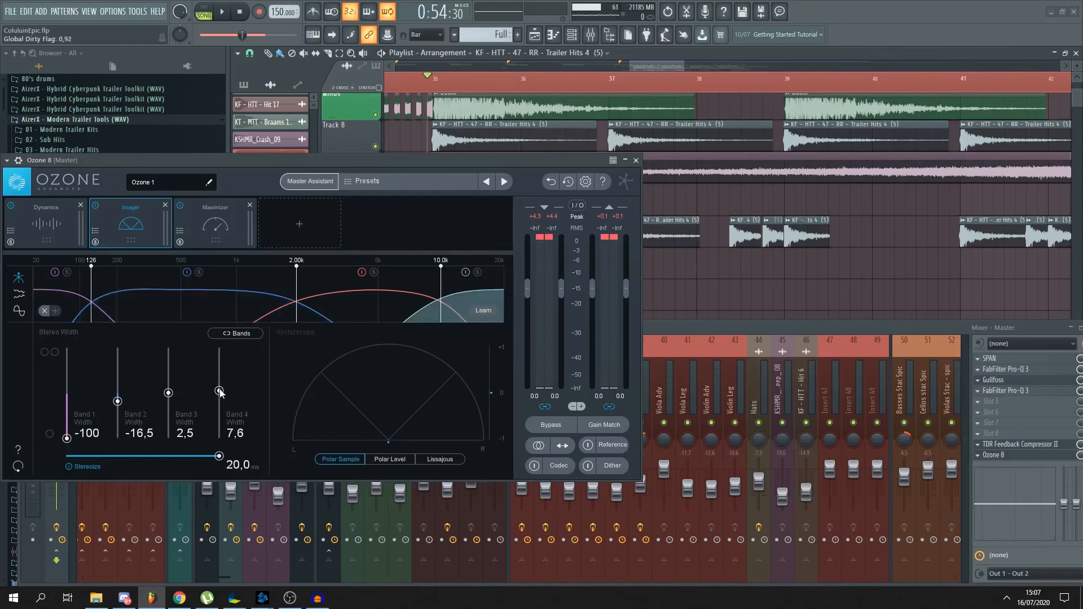
pyautogui.click(169, 393)
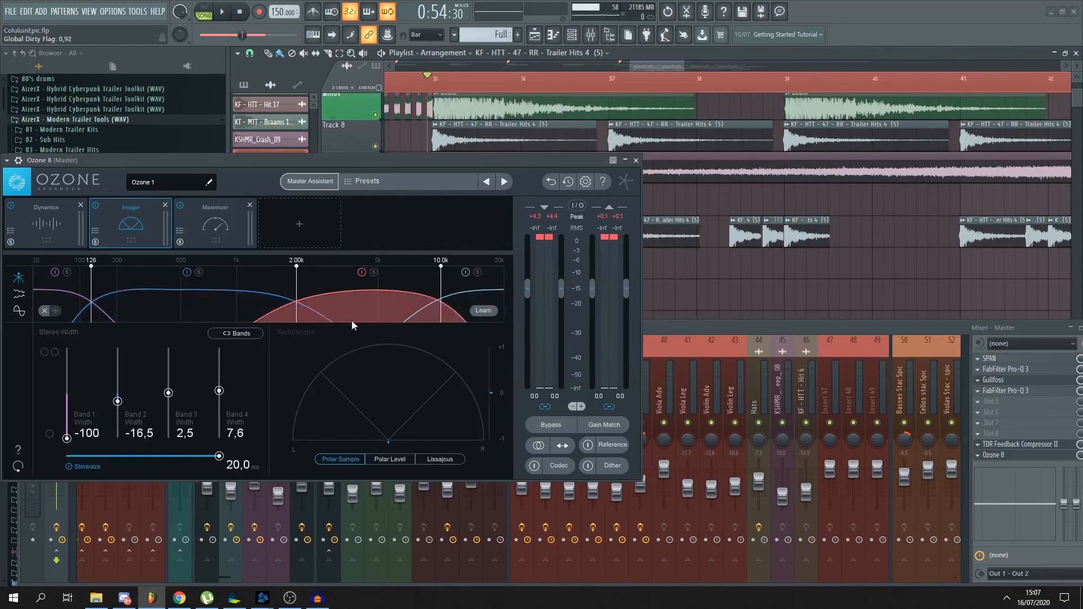
pyautogui.moveTo(119, 404); pyautogui.dragTo(122, 401)
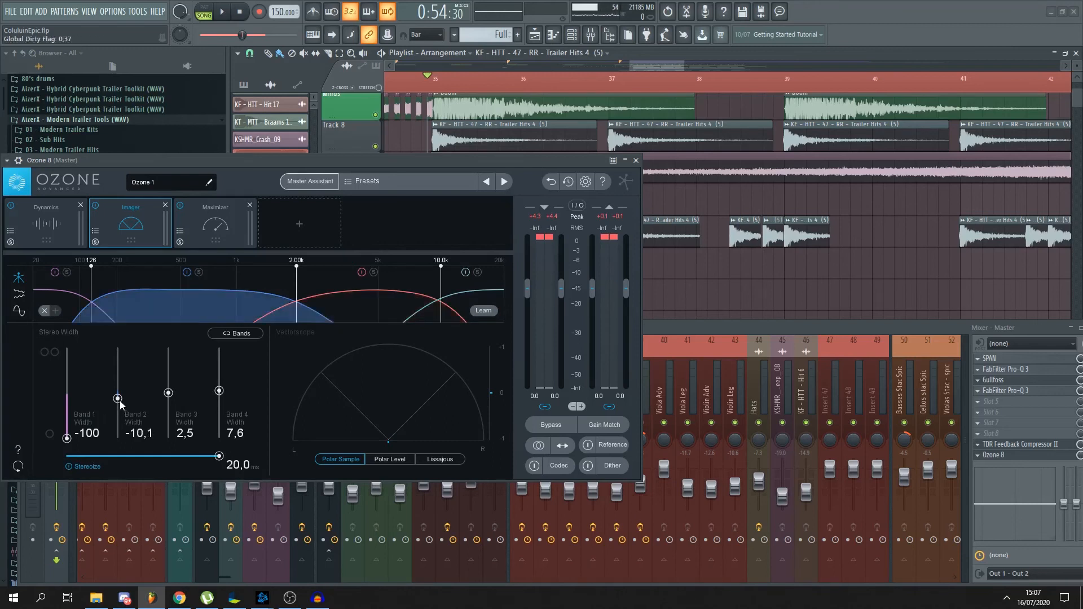
pyautogui.click(220, 391)
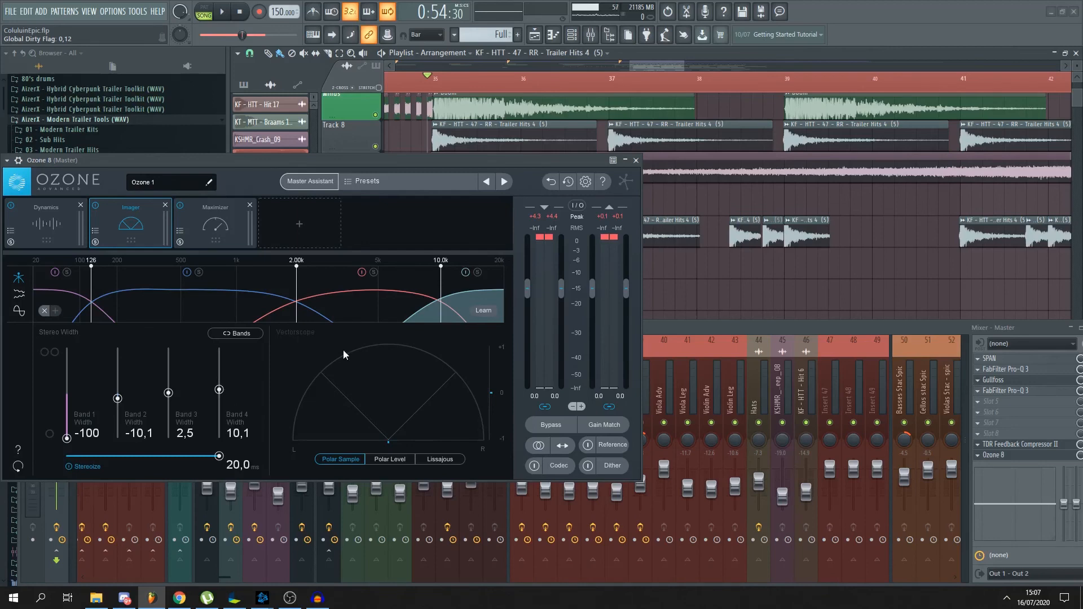
# - Play back the track with the new stereo widths and check the mix for distortion
pyautogui.press('space')
pyautogui.press('space')
pyautogui.press('space')
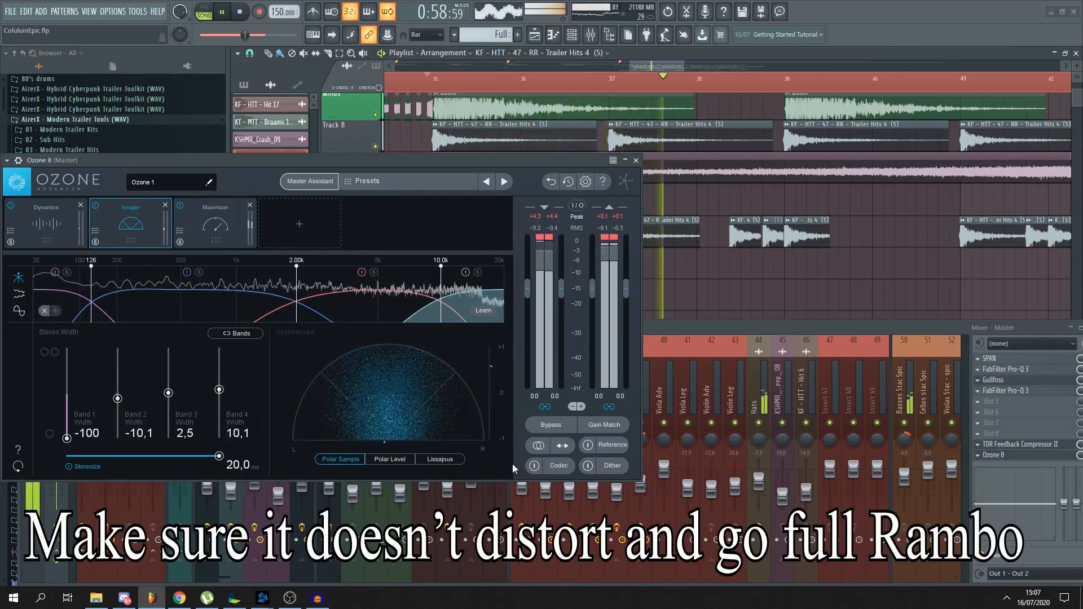
pyautogui.press('space')
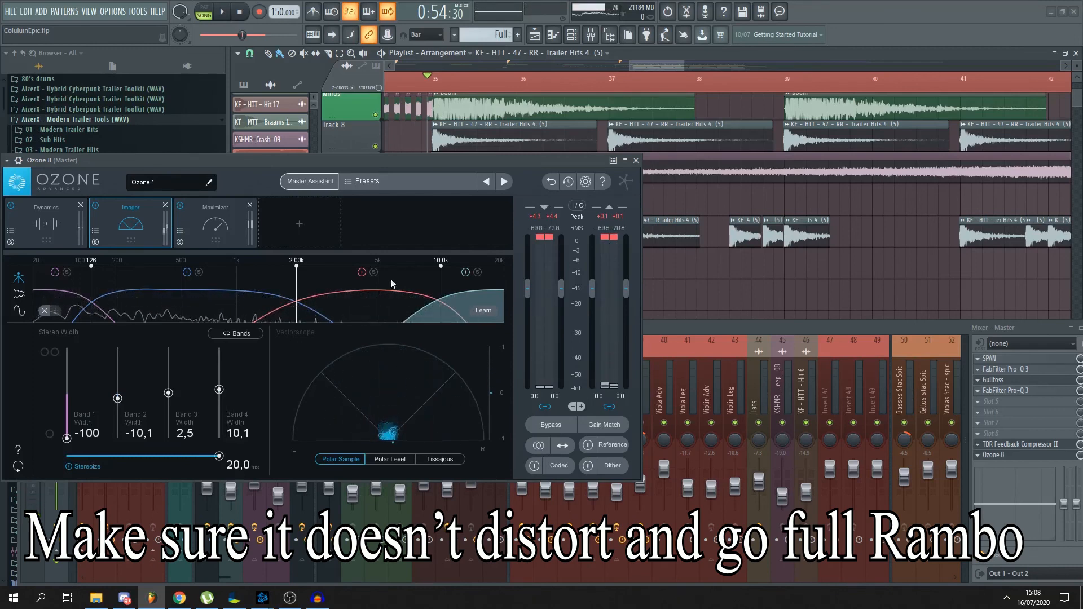
# - Open Ozone's Maximizer module and set its threshold to -4.0 dB while playing the track
pyautogui.click(218, 241)
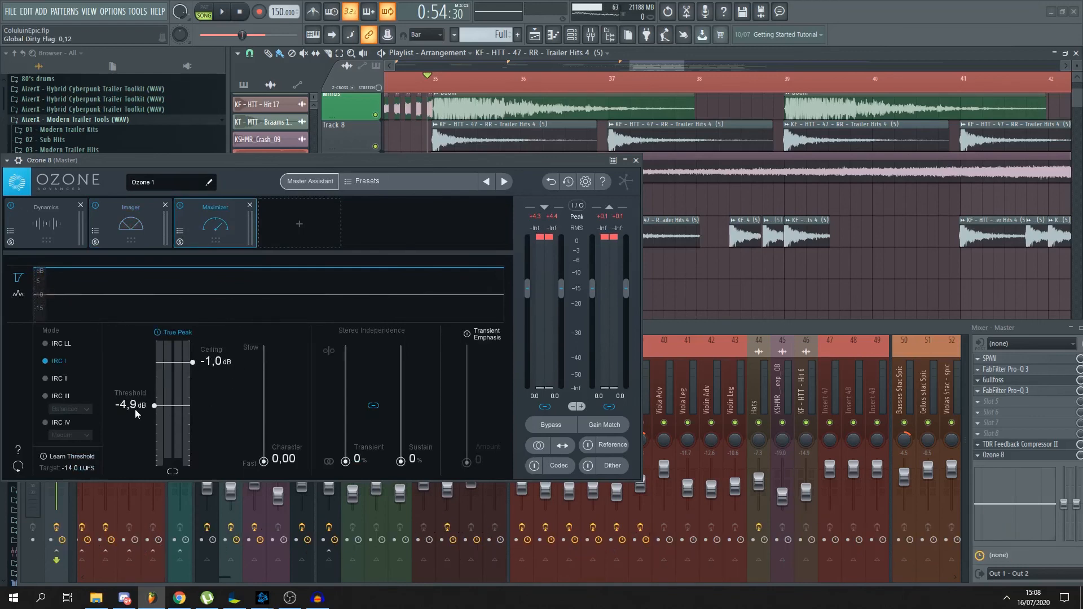
pyautogui.press('space')
pyautogui.moveTo(155, 406); pyautogui.dragTo(155, 398)
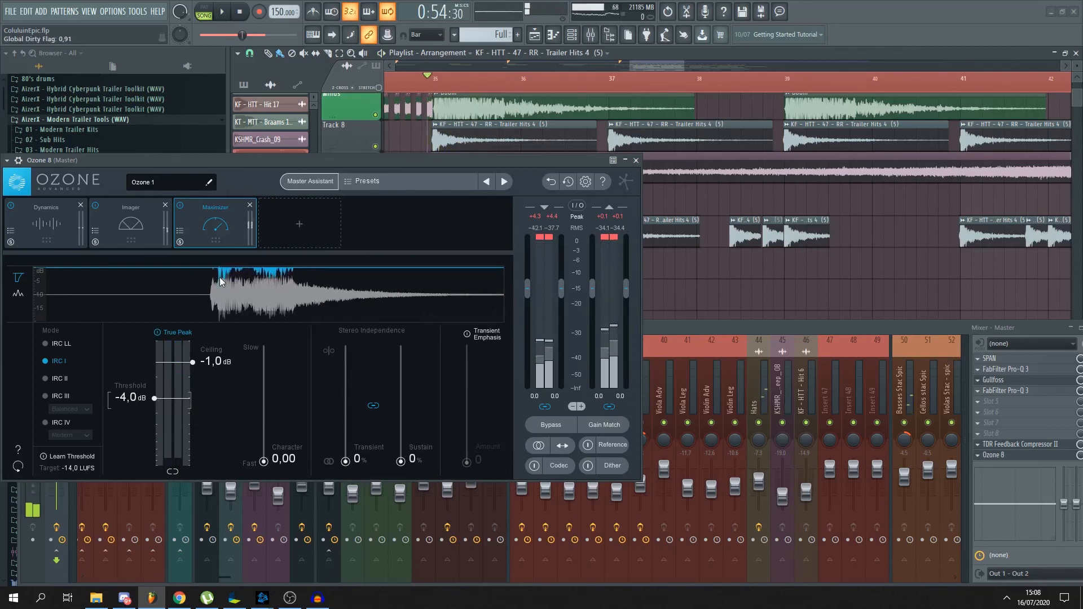
# - Try Maximizer thresholds of -14.4, -8.3 and -3.0 dB during playback, then return the threshold to -4.0 dB
pyautogui.moveTo(154, 397); pyautogui.dragTo(153, 453)
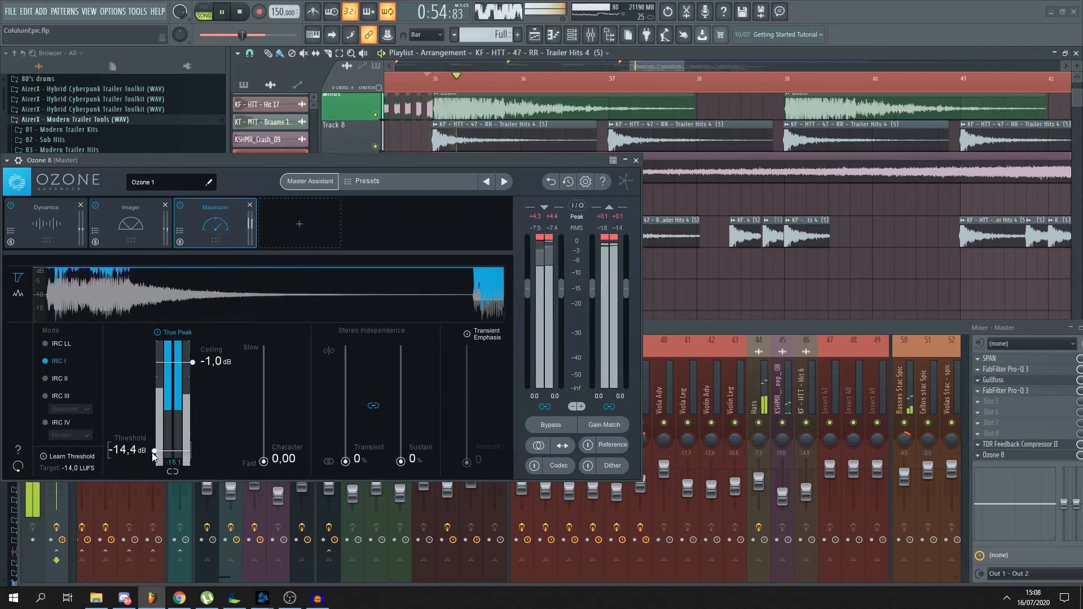
pyautogui.press('space')
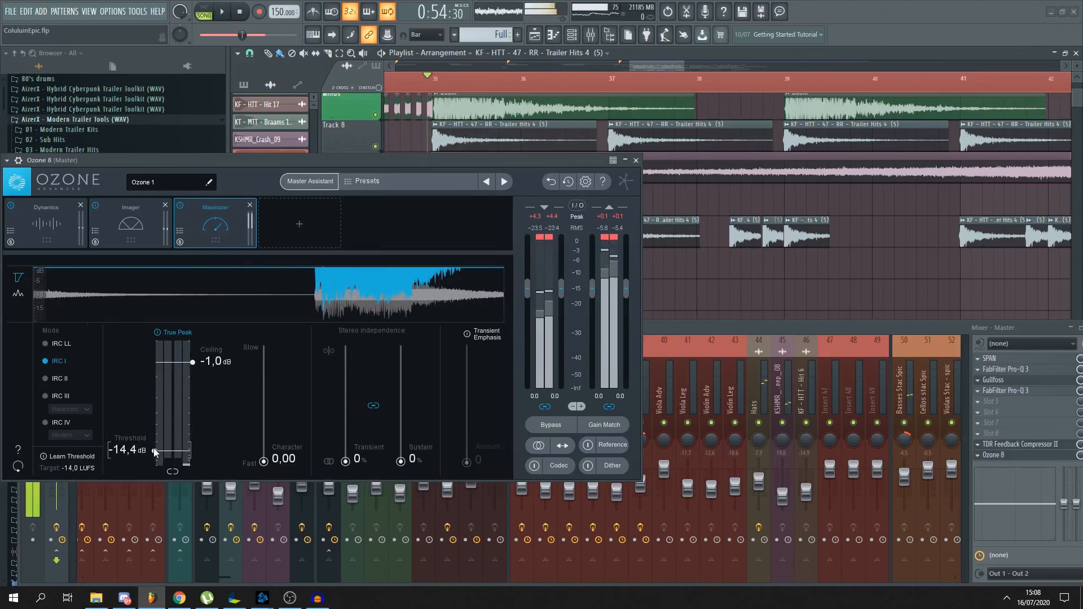
pyautogui.moveTo(154, 451); pyautogui.dragTo(155, 425)
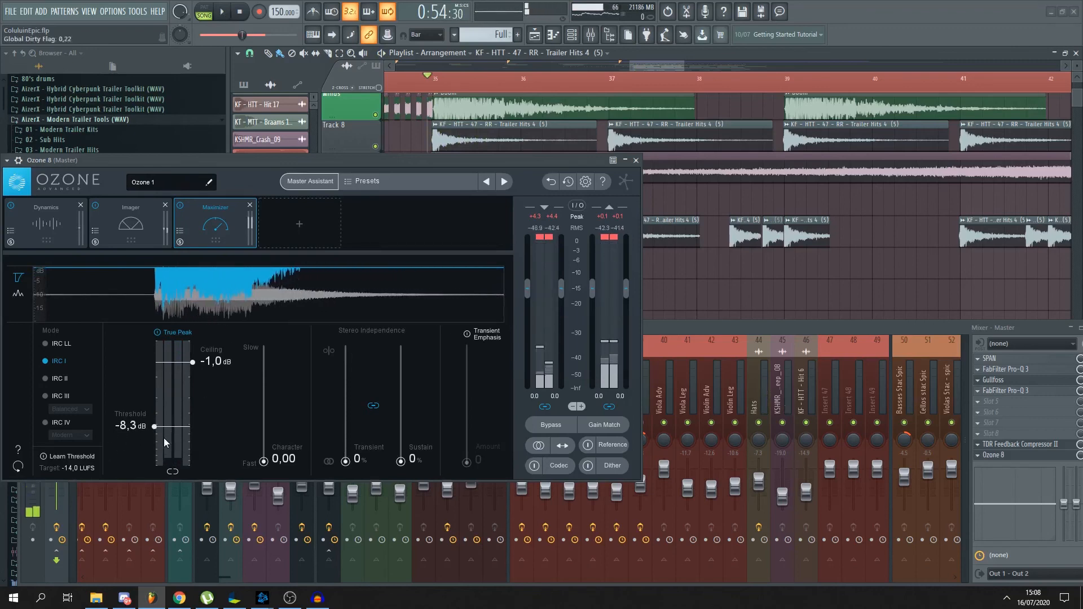
pyautogui.moveTo(155, 425); pyautogui.dragTo(158, 390)
pyautogui.press('space')
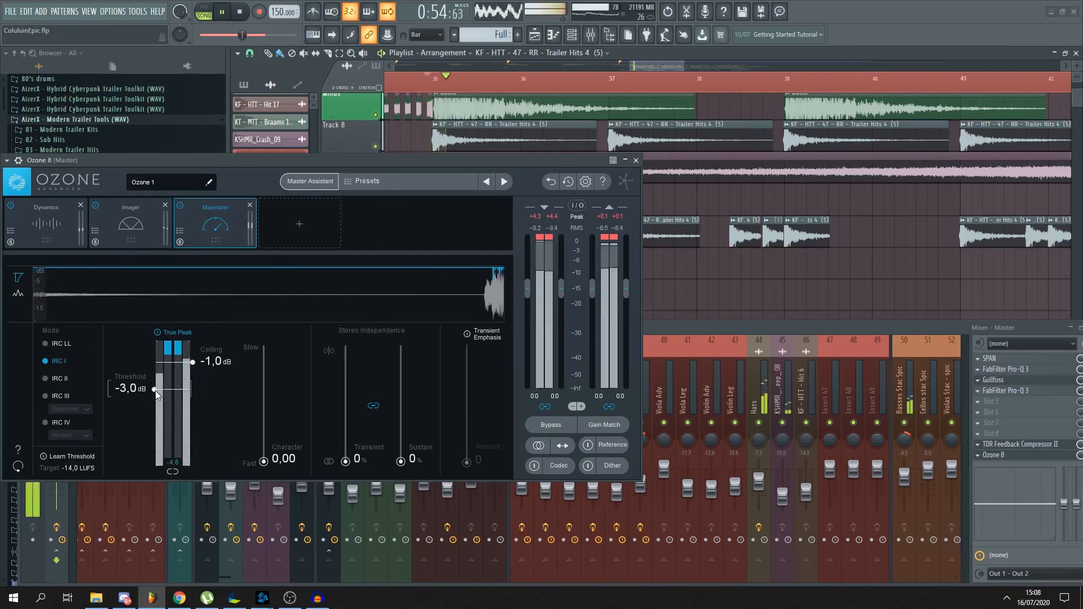
pyautogui.moveTo(154, 390)
pyautogui.mouseDown()
pyautogui.moveTo(154, 408)
pyautogui.moveTo(155, 397)
pyautogui.mouseUp()
pyautogui.press('space')
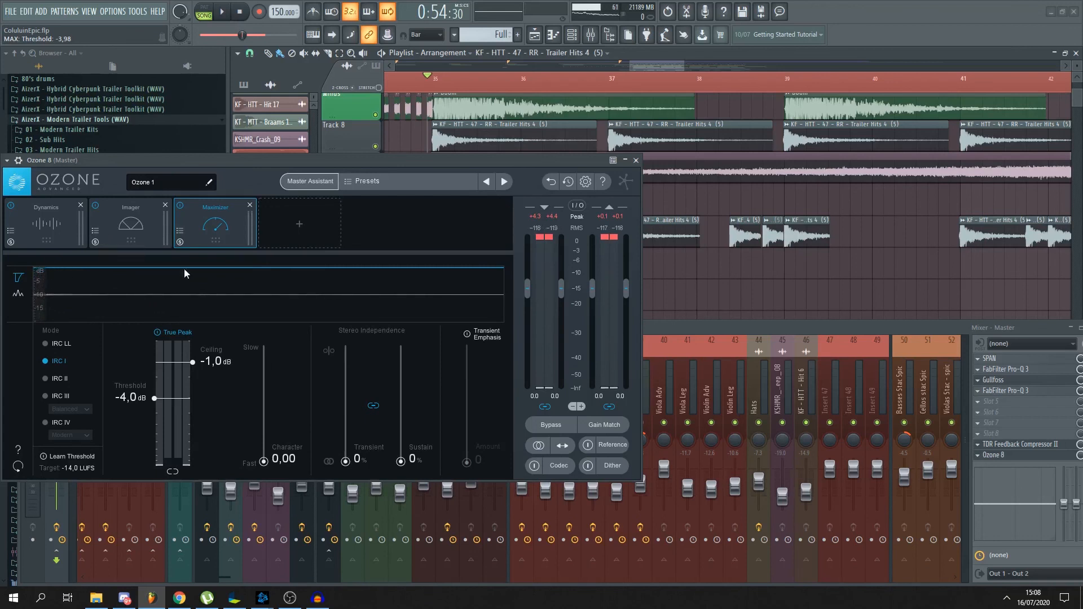
# - Reposition the Ozone 8 window over the mixer and display its Dynamics module again
pyautogui.moveTo(240, 167); pyautogui.dragTo(397, 179)
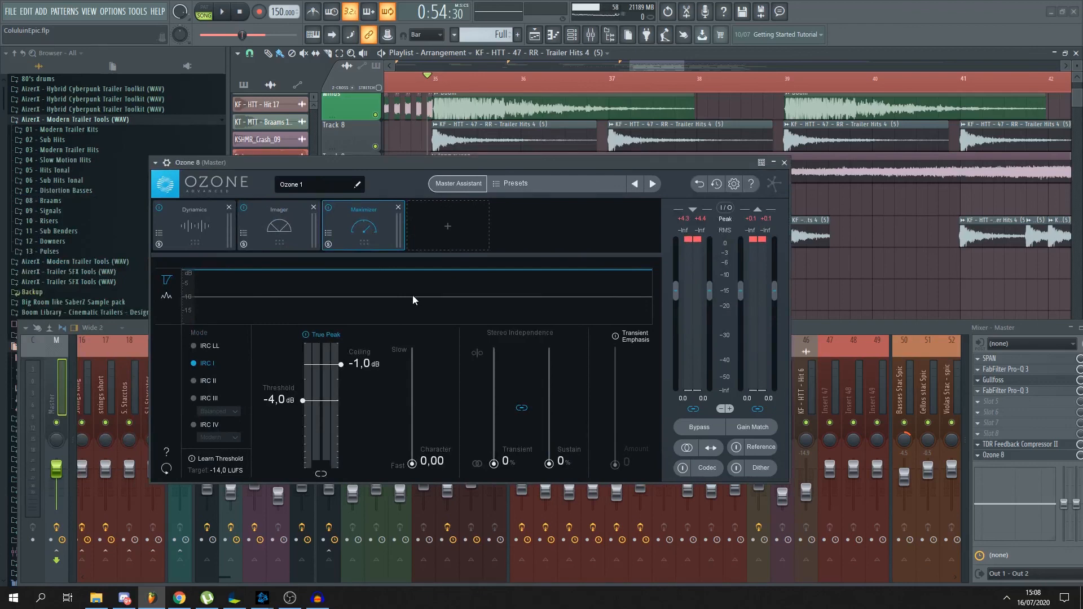
pyautogui.click(216, 239)
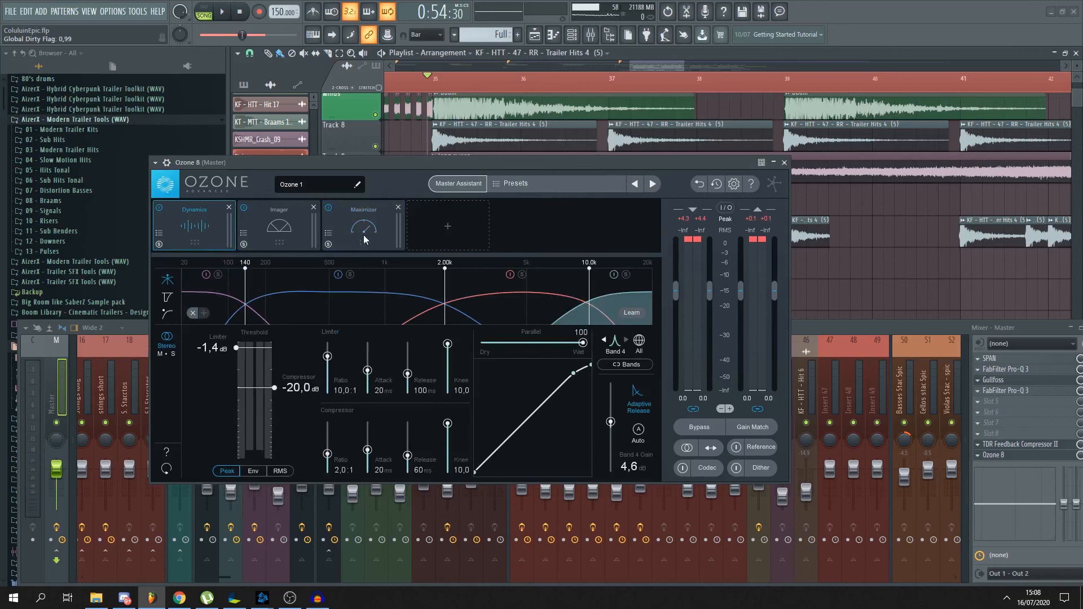
pyautogui.moveTo(411, 161); pyautogui.dragTo(451, 161)
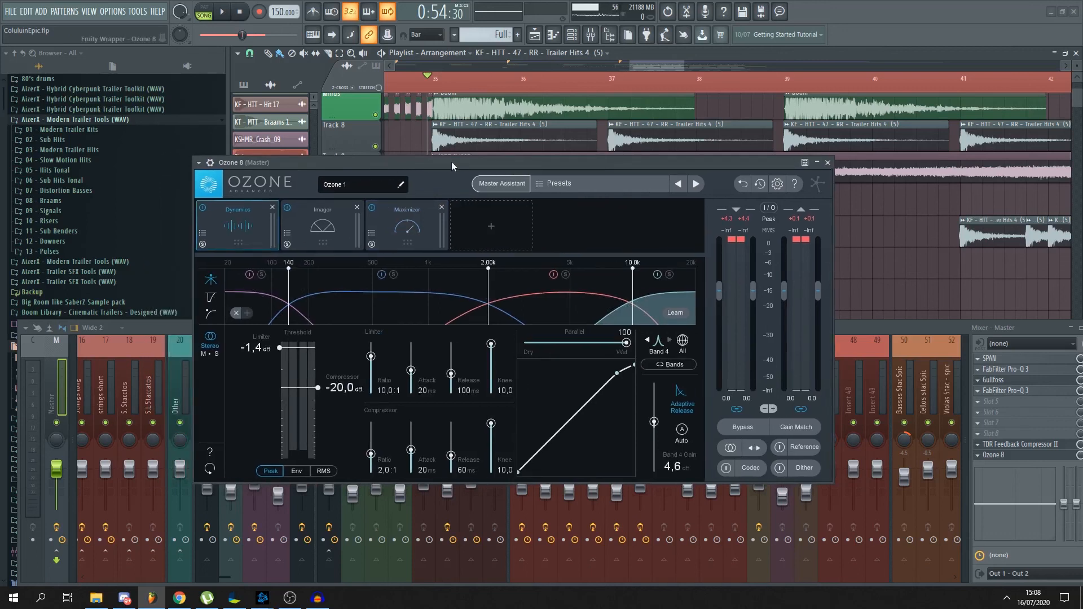